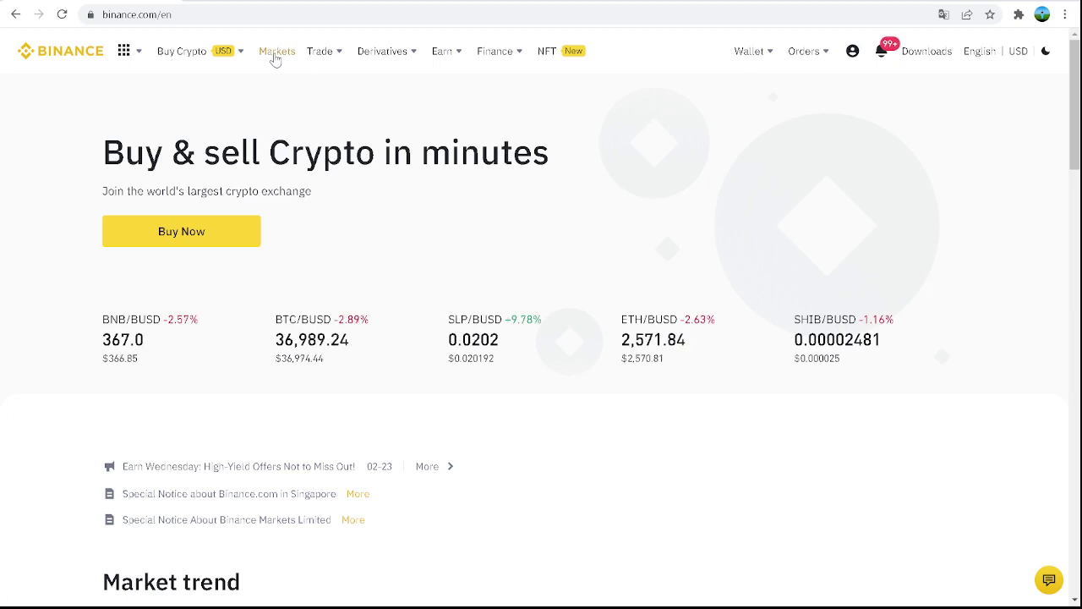
Open Bitcoin's trading page from the Market trend list and review its spot limit buy and sell forms
scroll(448, 296, "down", 6)
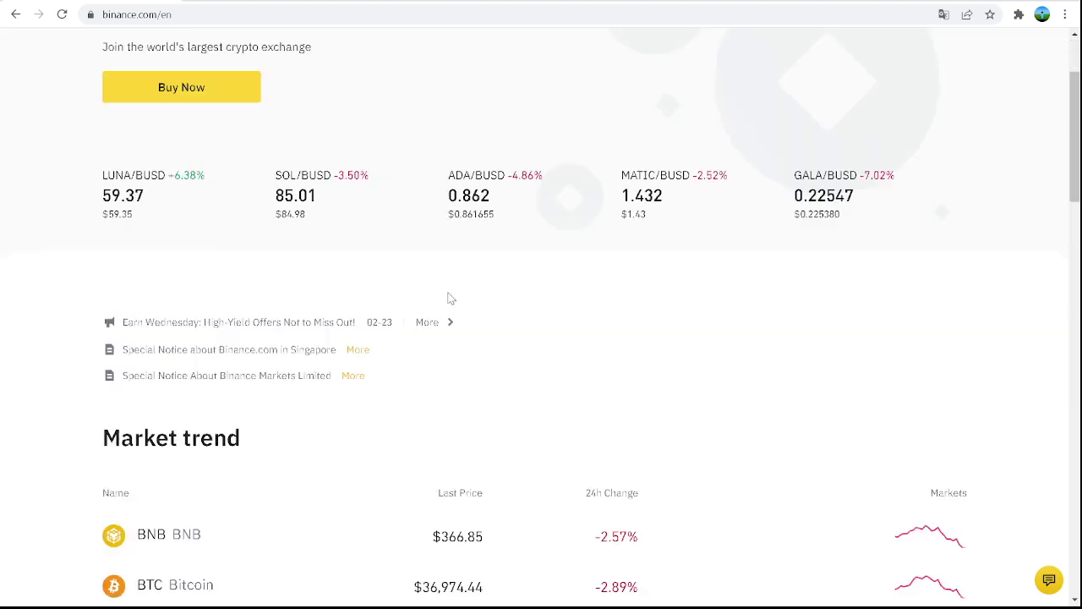
scroll(259, 356, "up", 2)
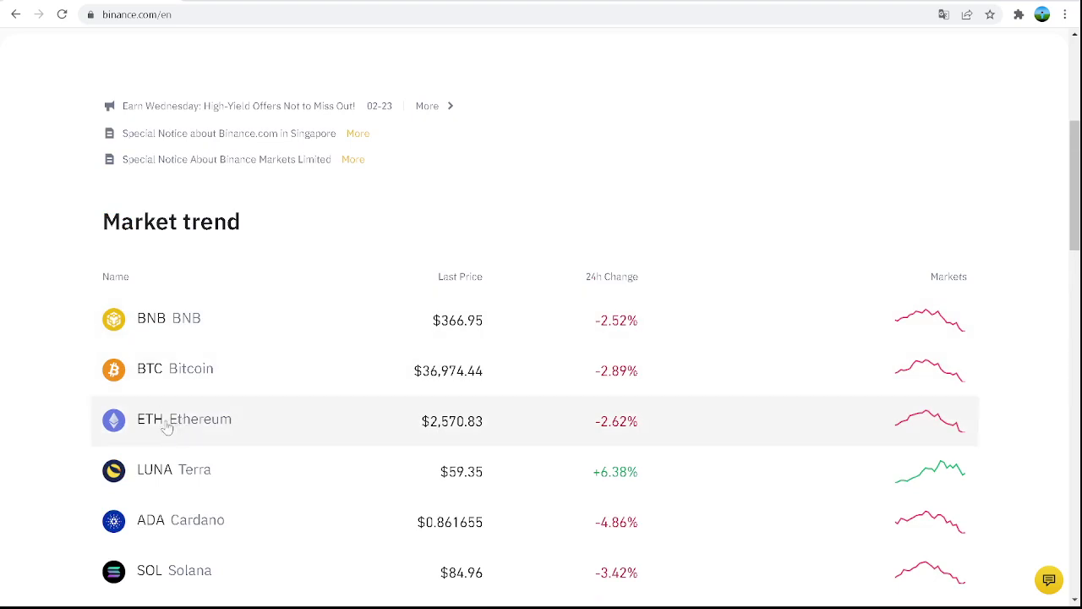
left_click(154, 372)
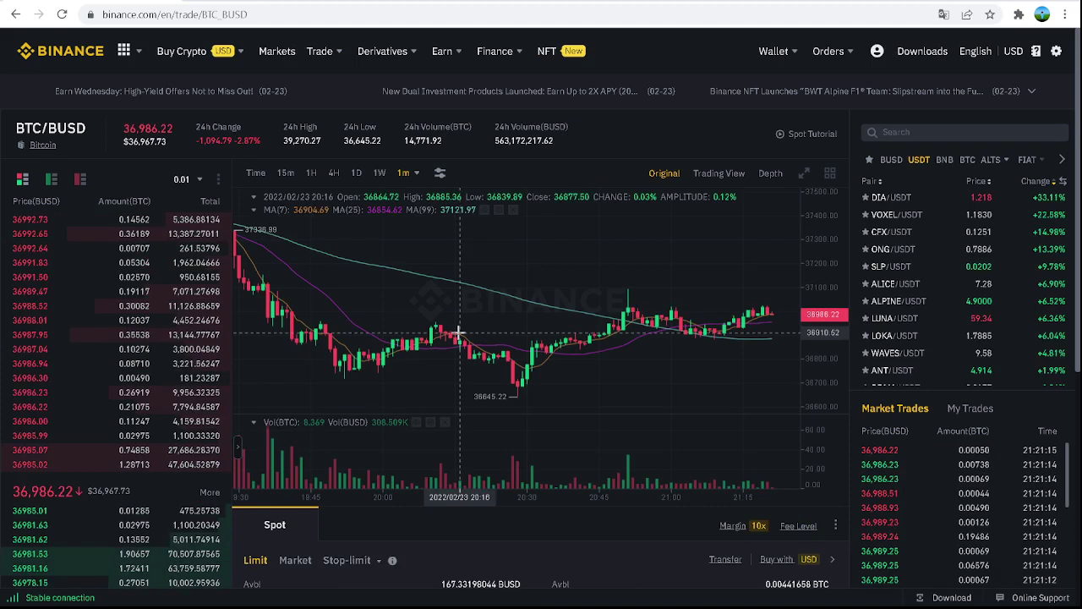
scroll(836, 447, "down", 1)
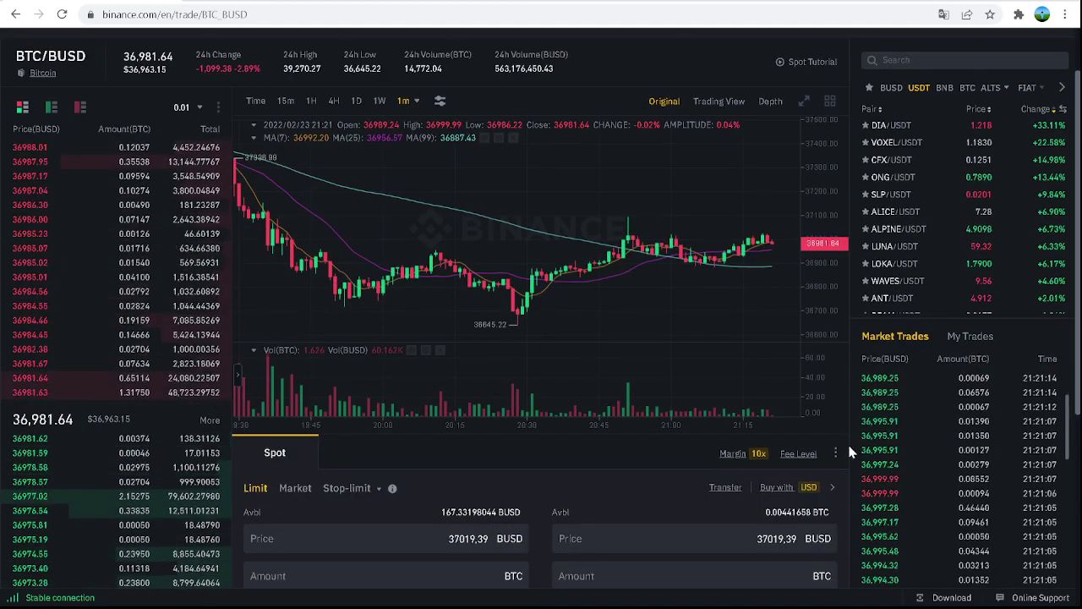
scroll(850, 452, "down", 1)
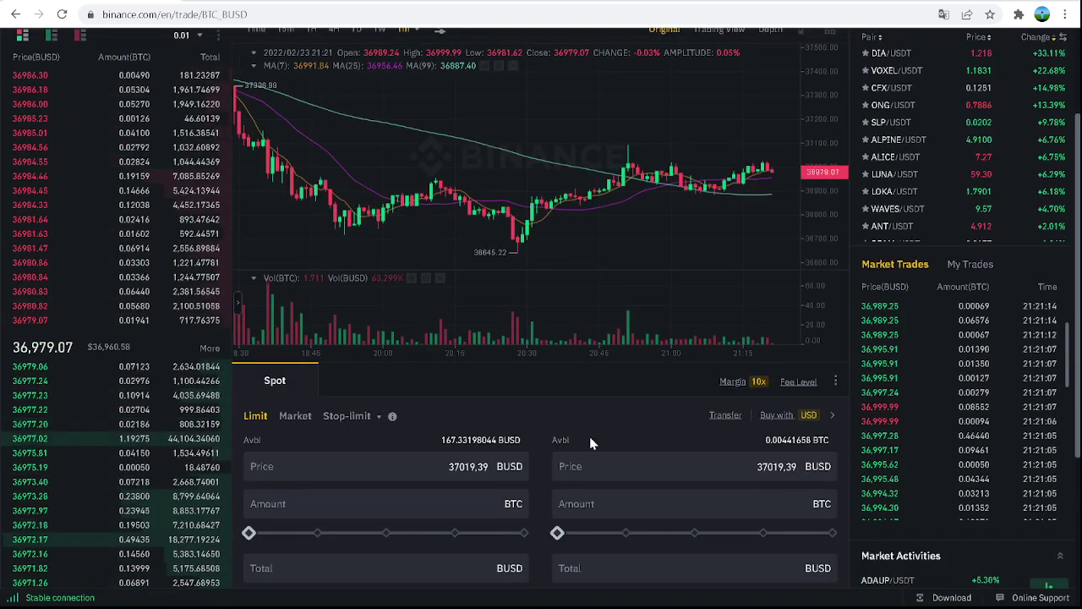
scroll(590, 441, "down", 2)
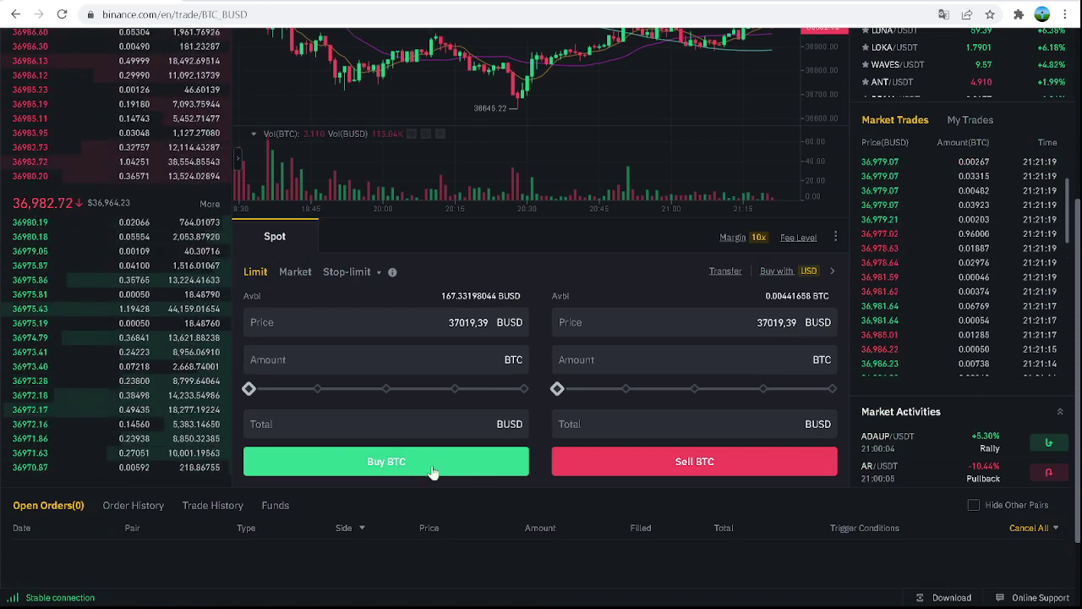
scroll(432, 471, "up", 5)
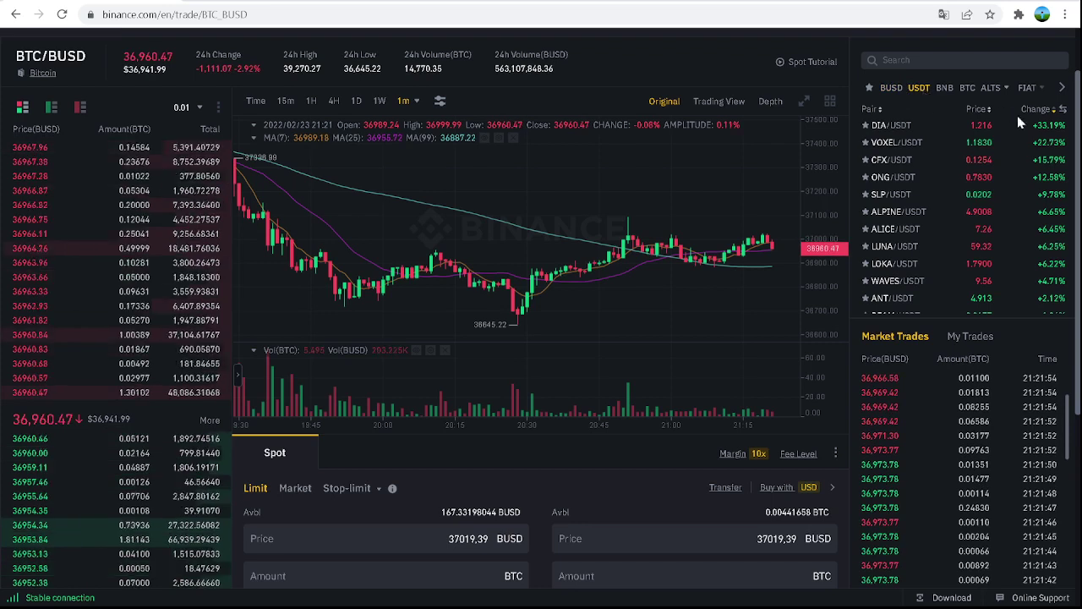
Browse the USDT trading pairs sorted by highest 24-hour change and check the BUSD pairs as well
left_click(1048, 111)
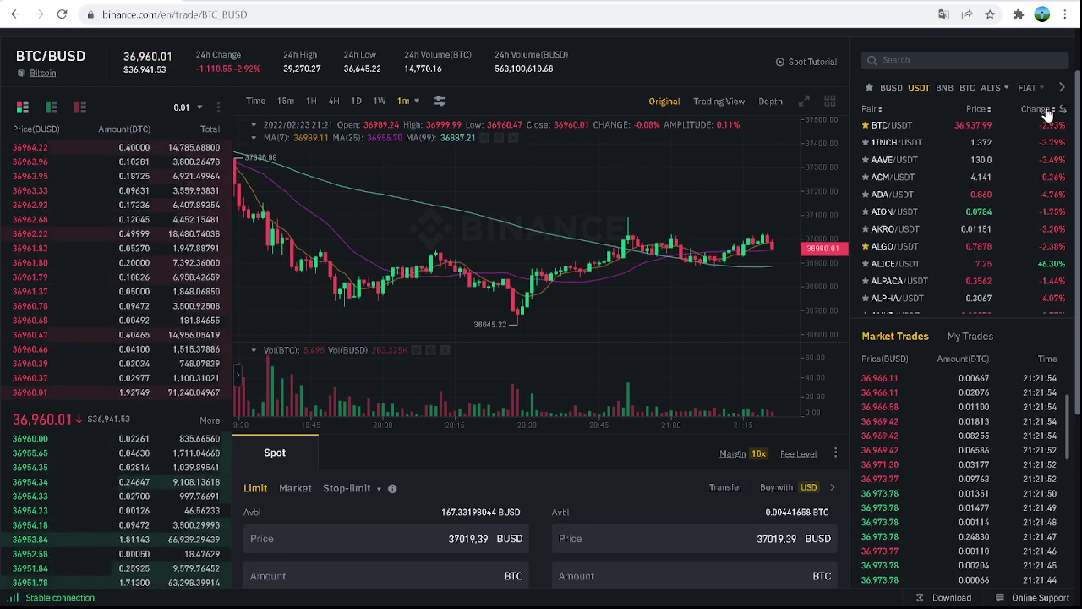
left_click(1046, 110)
left_click(1046, 111)
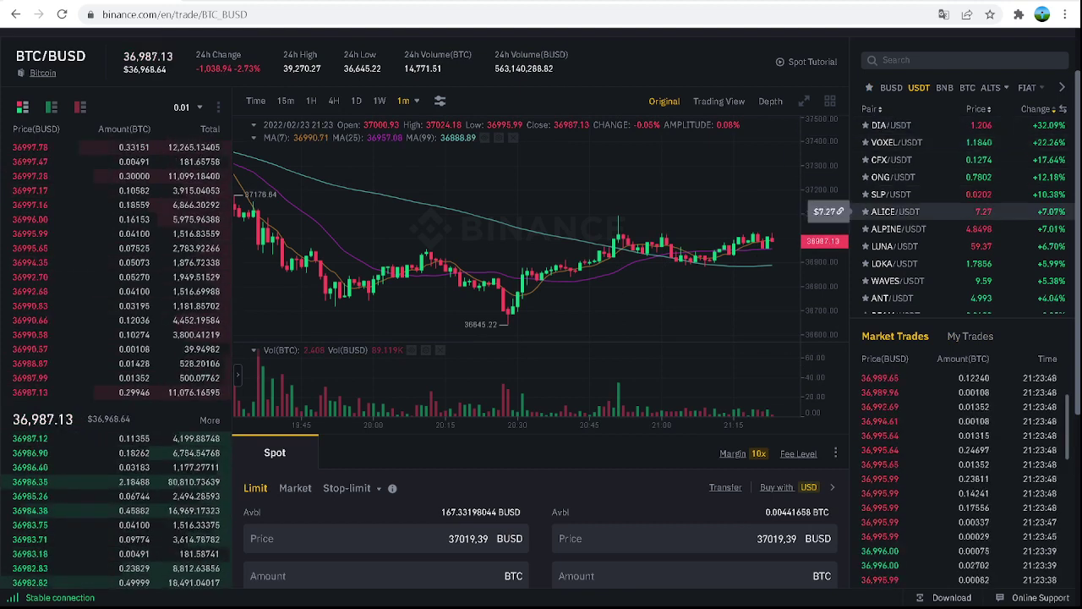
scroll(929, 211, "down", 2)
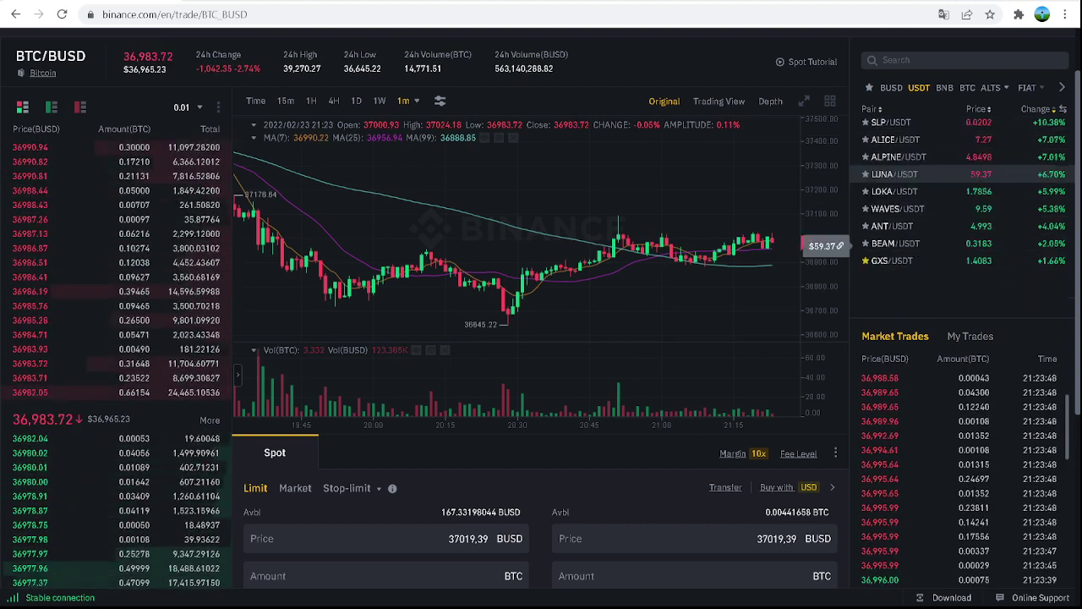
scroll(930, 195, "down", 10)
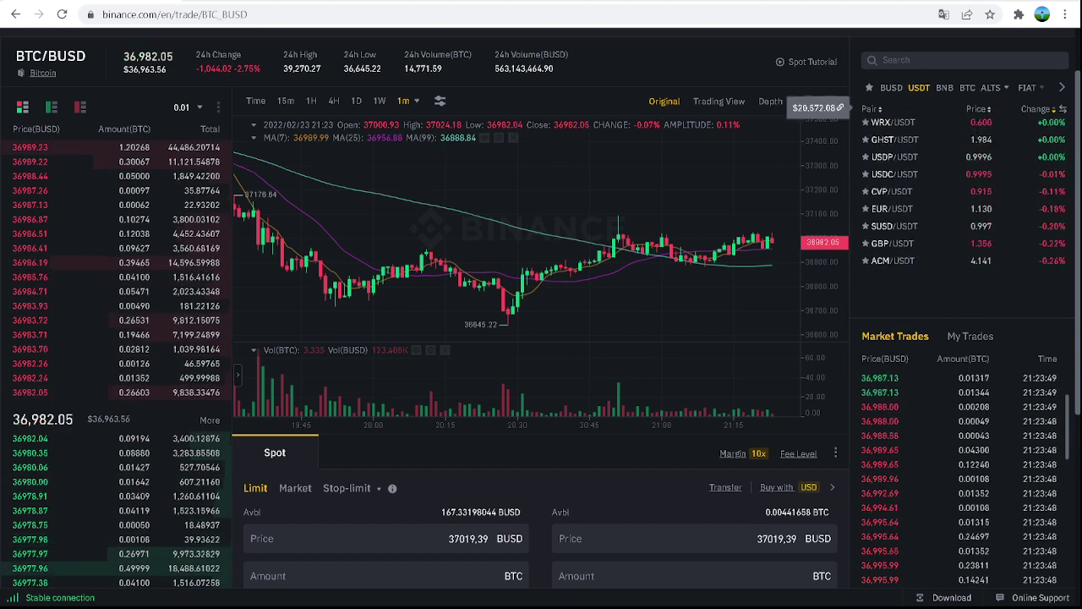
scroll(955, 203, "down", 10)
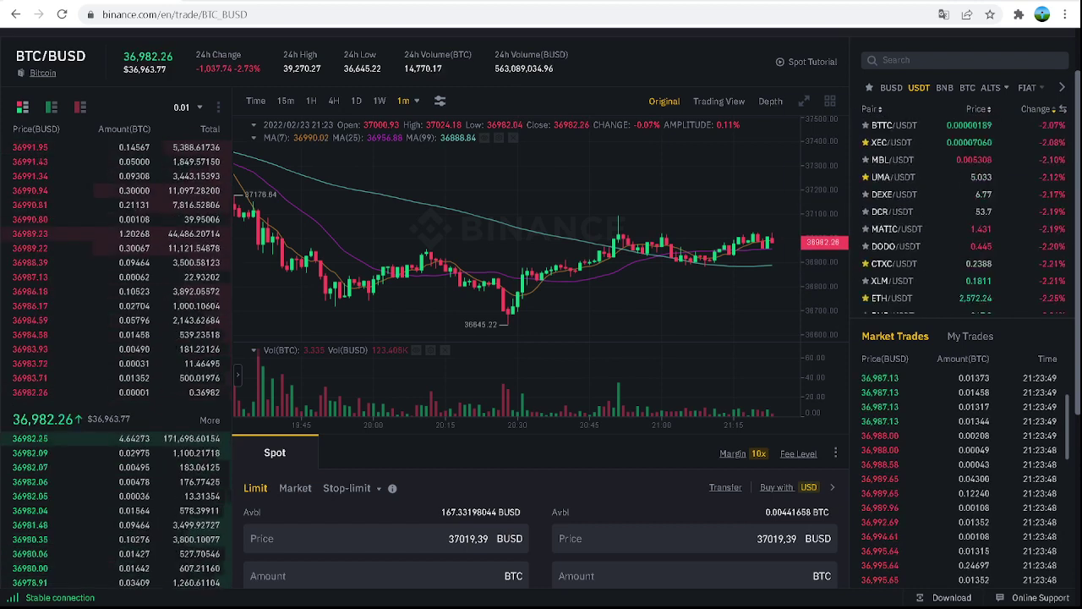
scroll(930, 228, "up", 20)
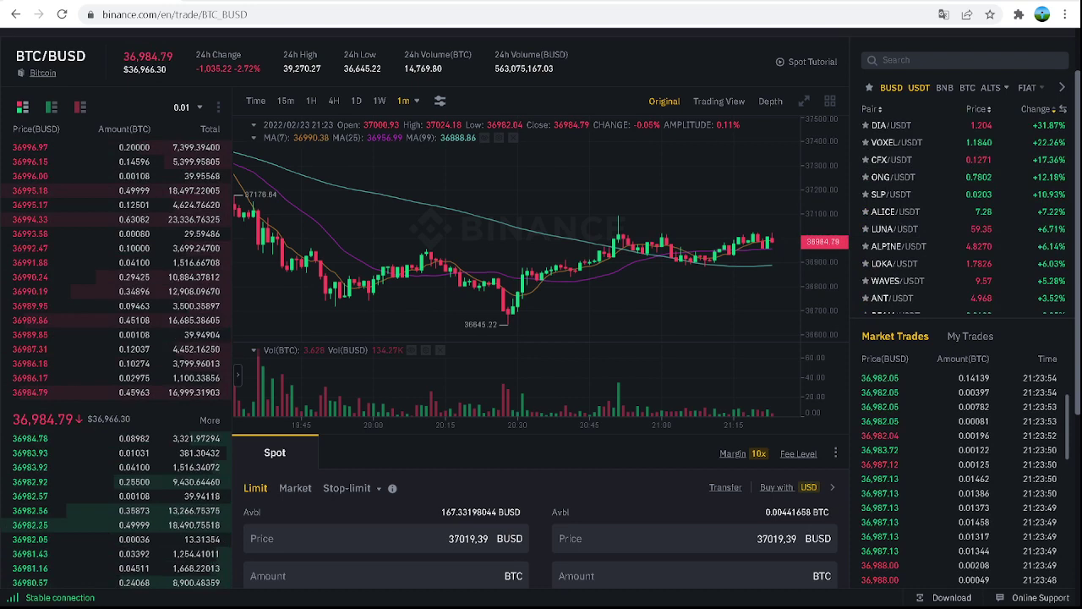
left_click(891, 87)
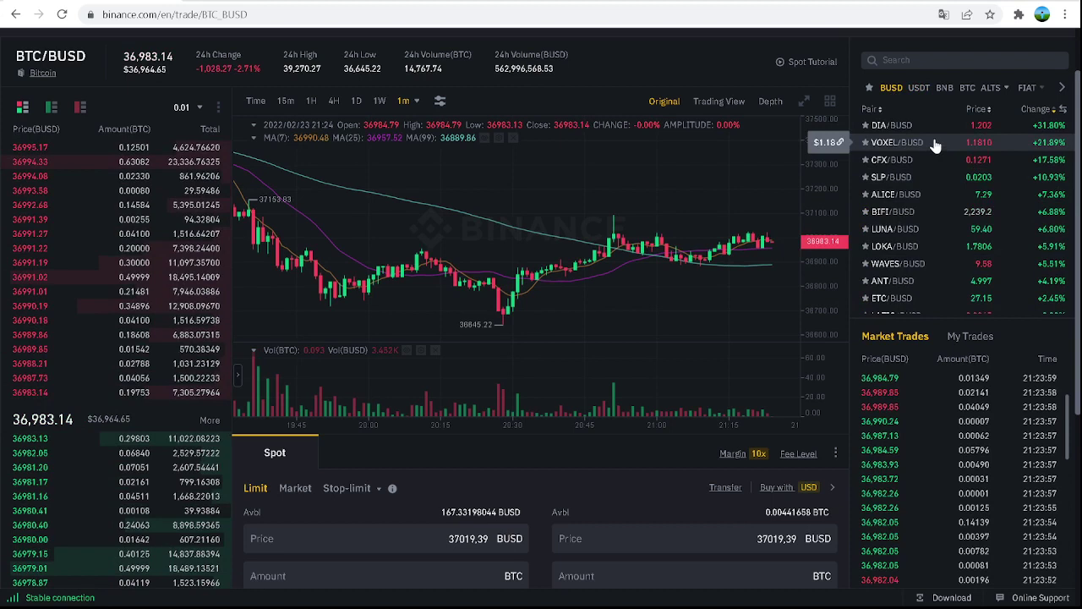
left_click(918, 89)
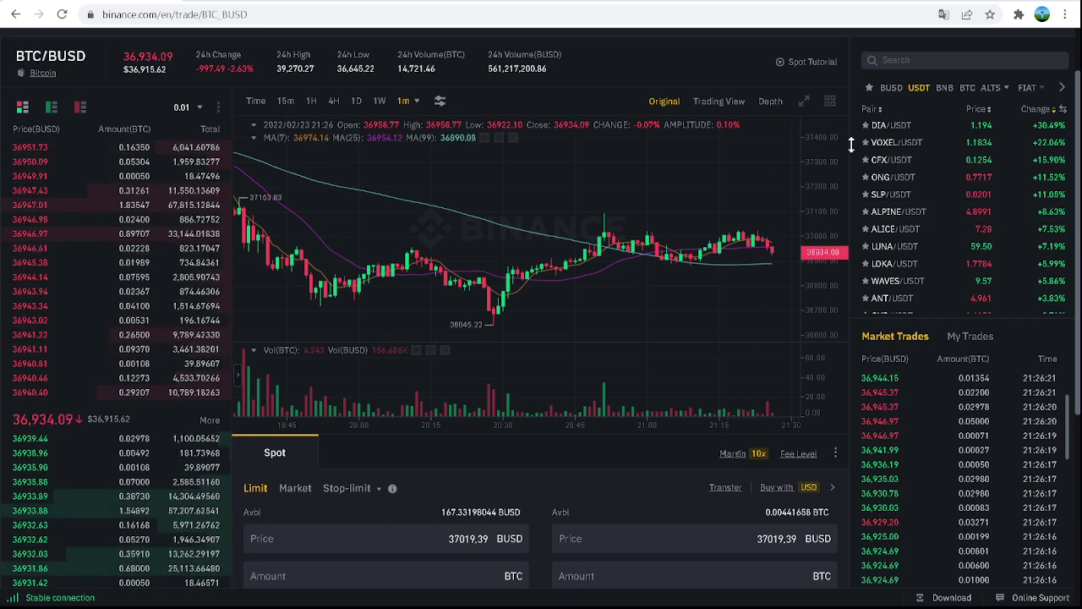
Open the SHIB/USDT market from the favorite pairs and examine its price chart over longer and shorter periods
left_click(869, 88)
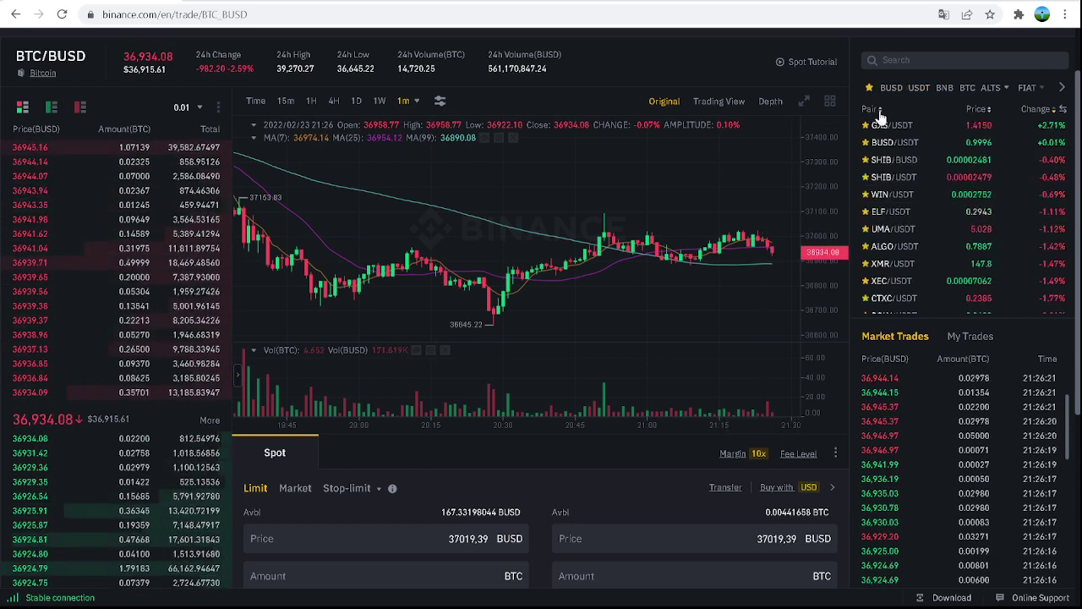
left_click(883, 177)
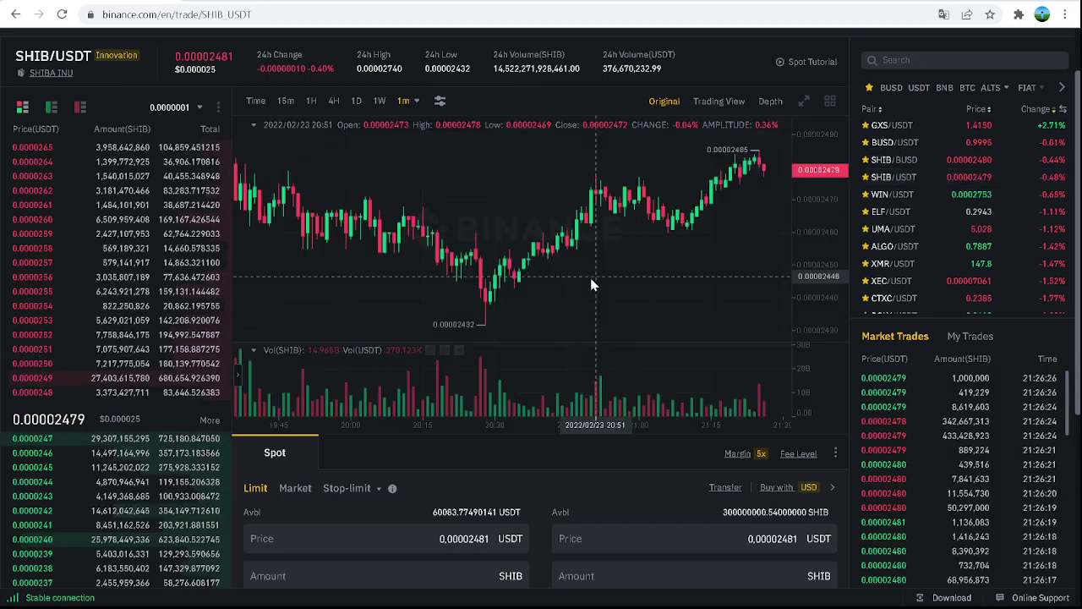
scroll(587, 278, "down", 4)
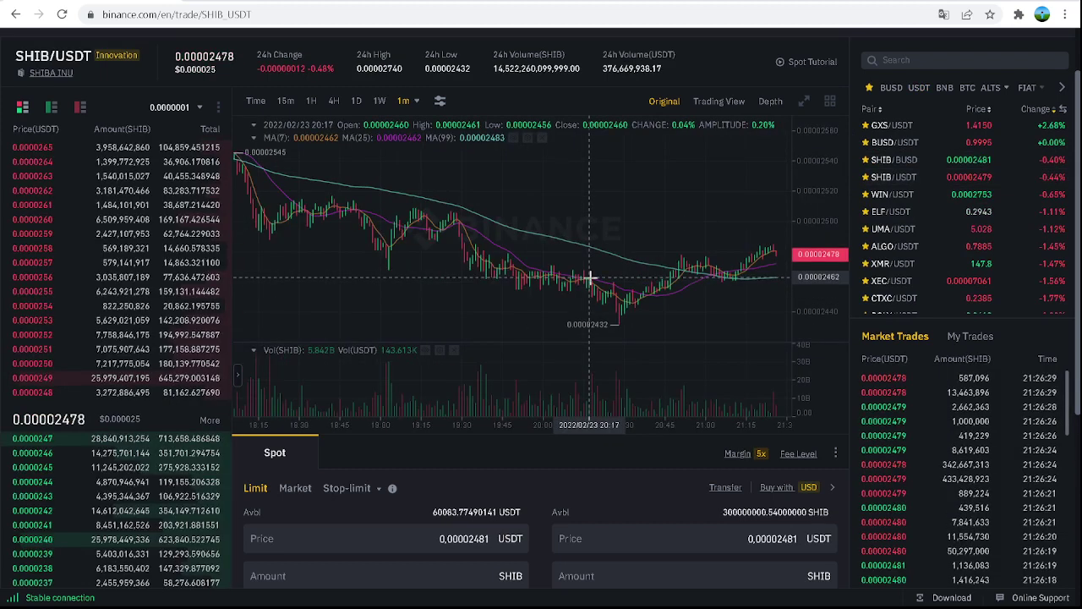
scroll(589, 278, "down", 1)
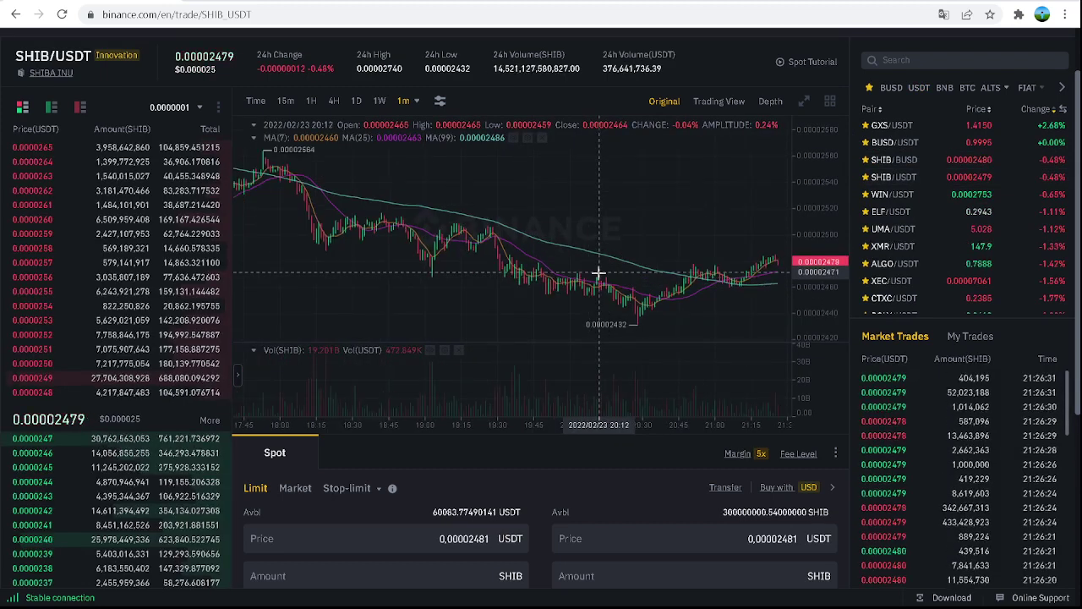
scroll(191, 265, "up", 1)
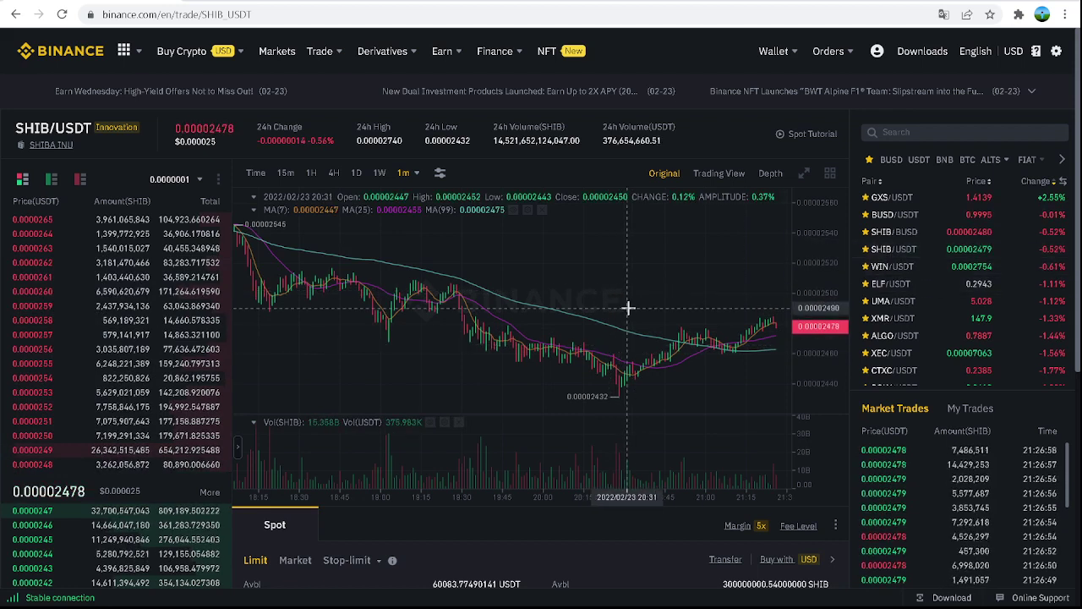
scroll(626, 305, "up", 3)
scroll(604, 279, "up", 2)
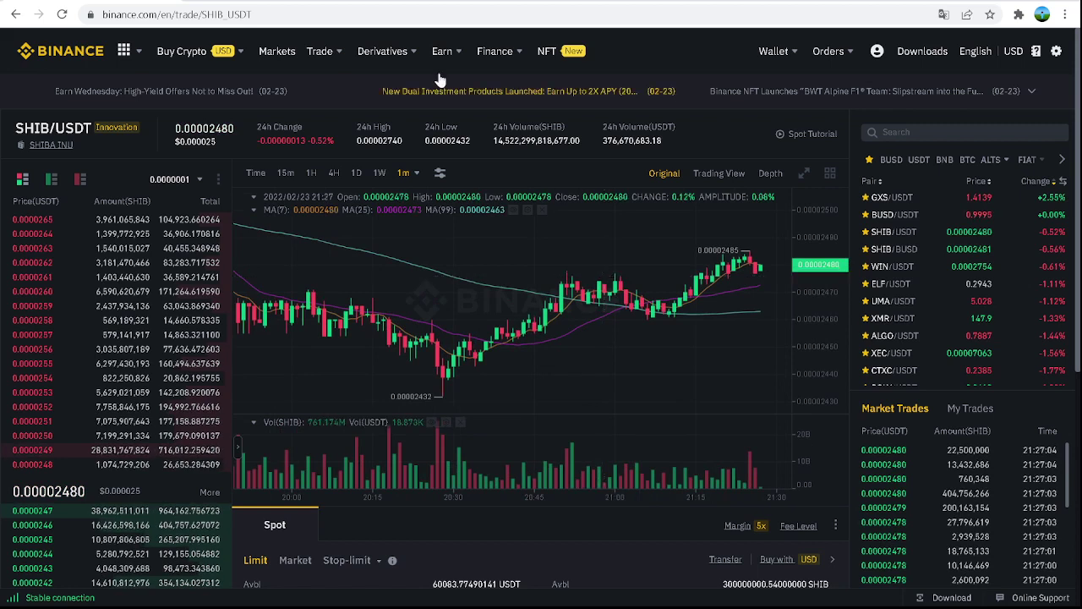
Group the SHIB/USDT order book prices by 0.0000001 and by 0.000001
mouse_move(112, 429)
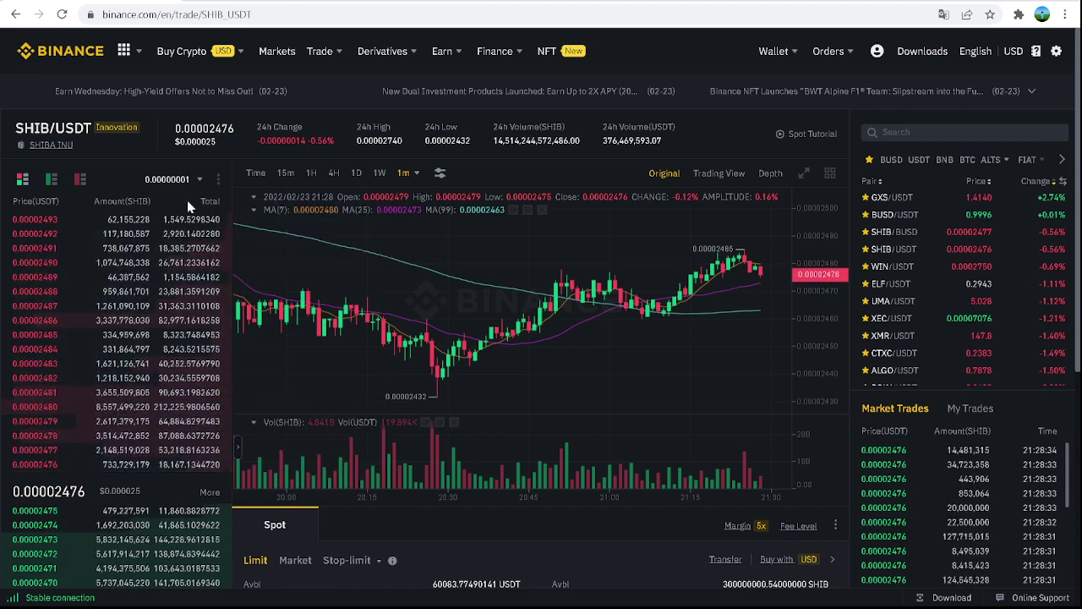
left_click(201, 183)
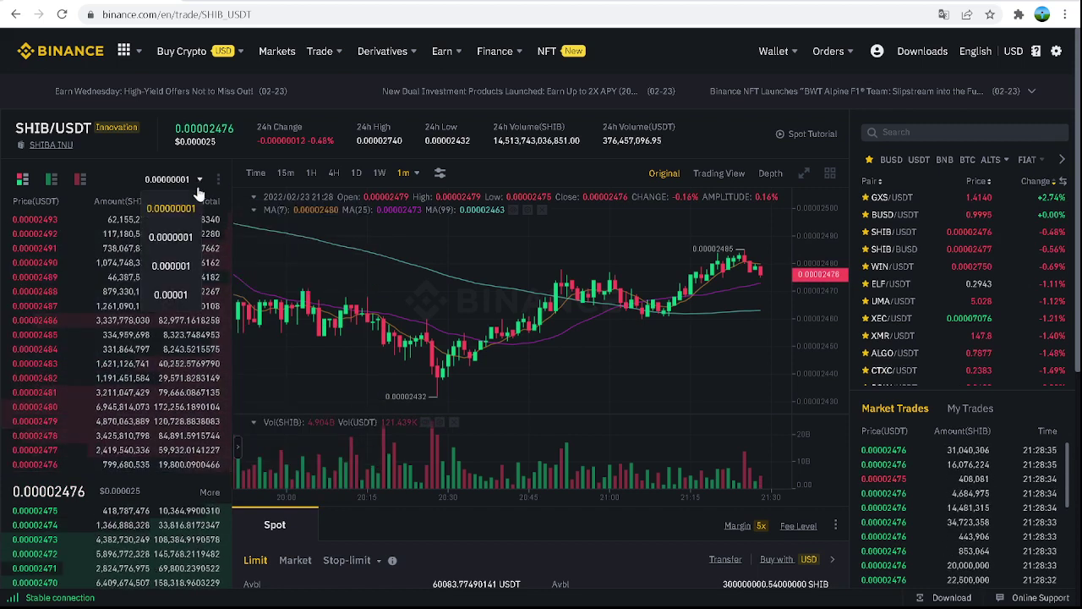
left_click(171, 237)
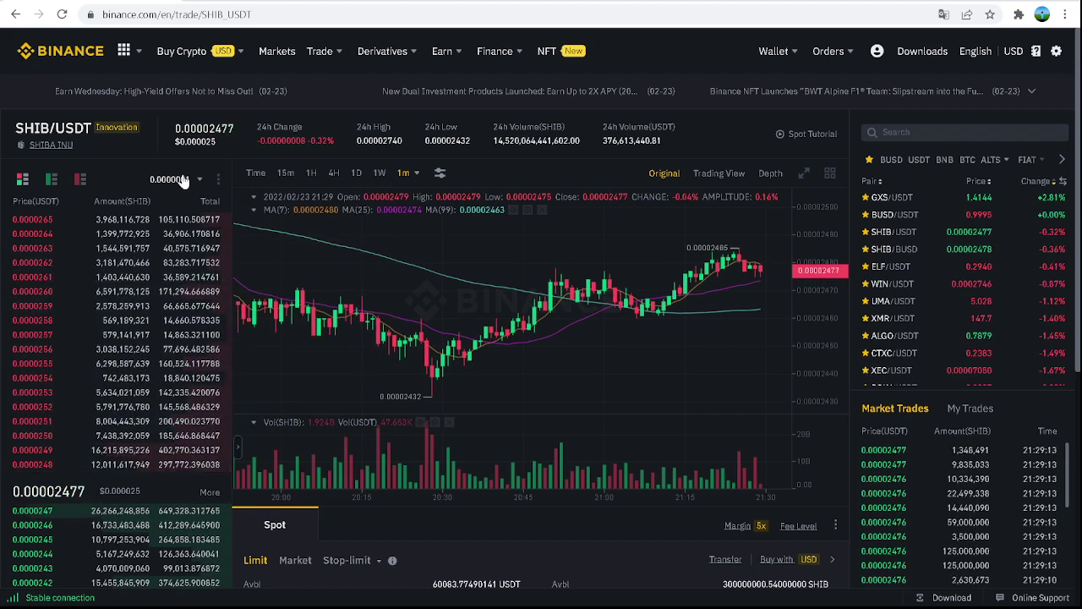
left_click(180, 180)
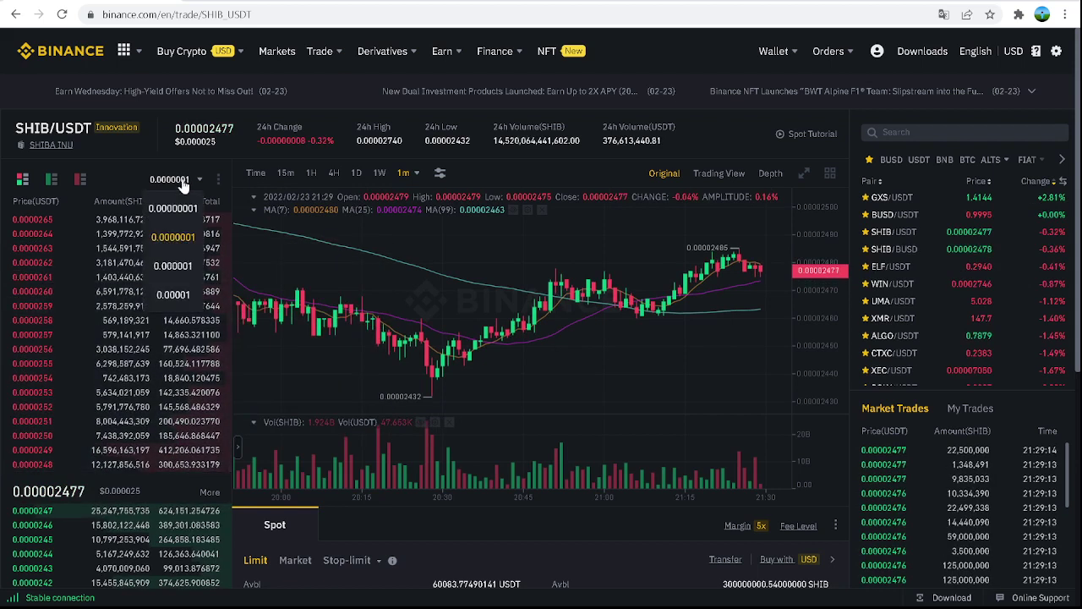
left_click(178, 267)
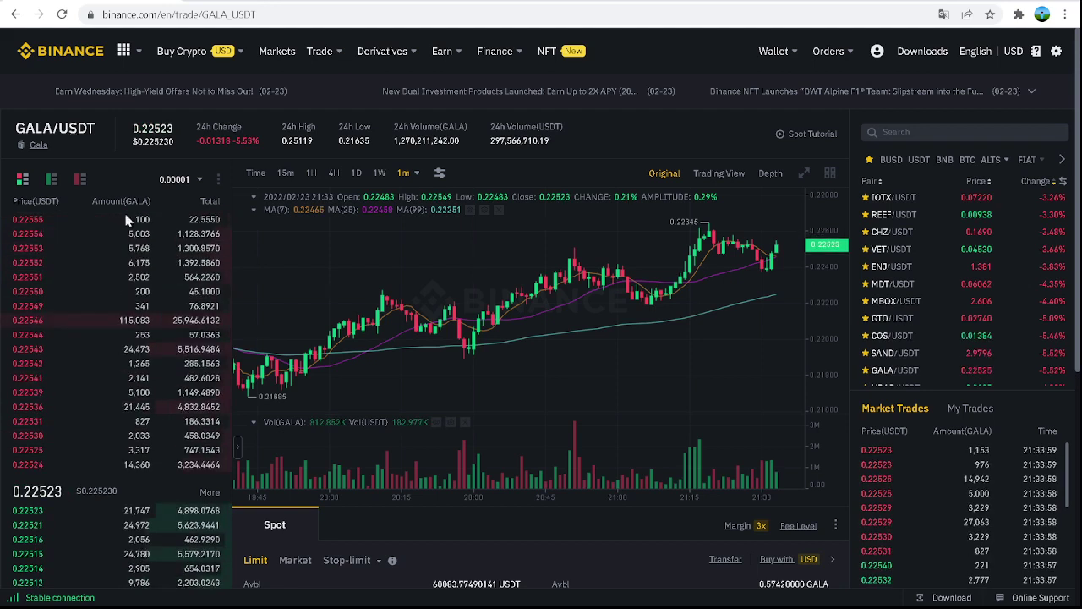
Search the trading pairs for "DO" and open the DOGE/USDT market
scroll(643, 448, "down", 1)
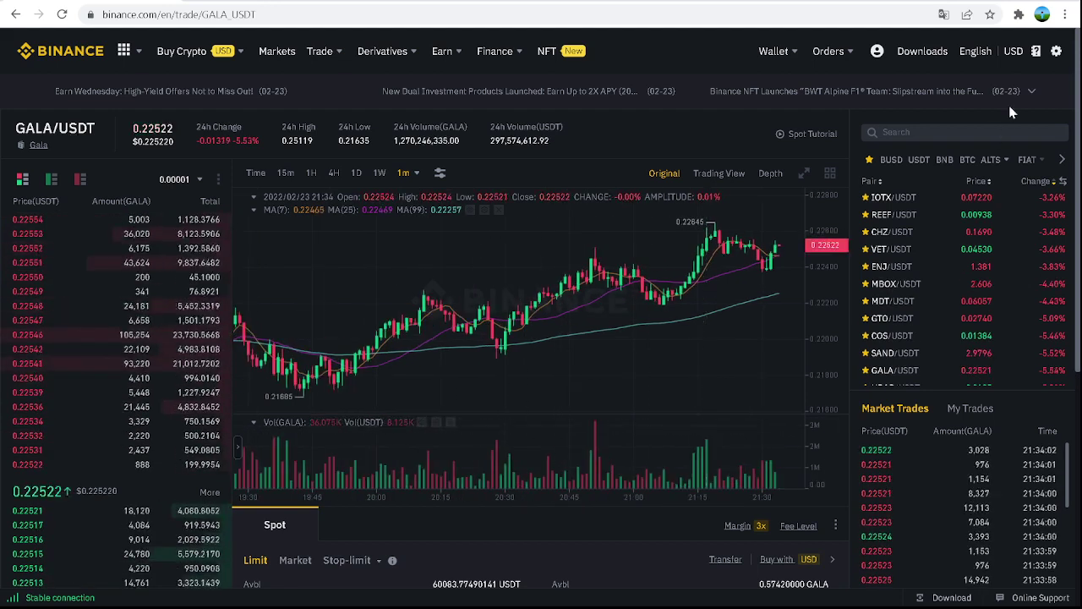
left_click(913, 132)
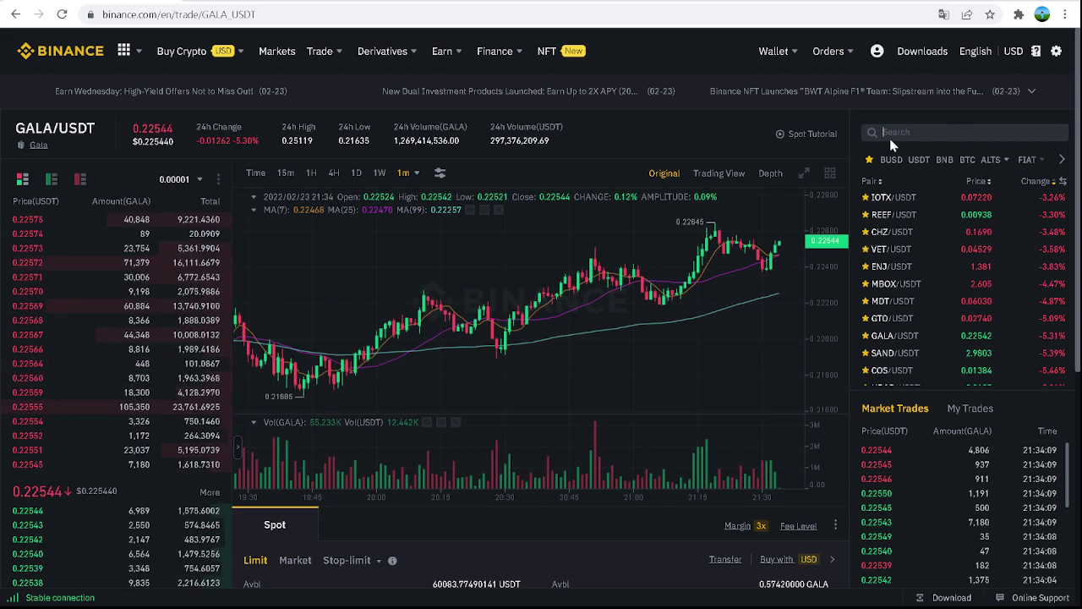
type("DO")
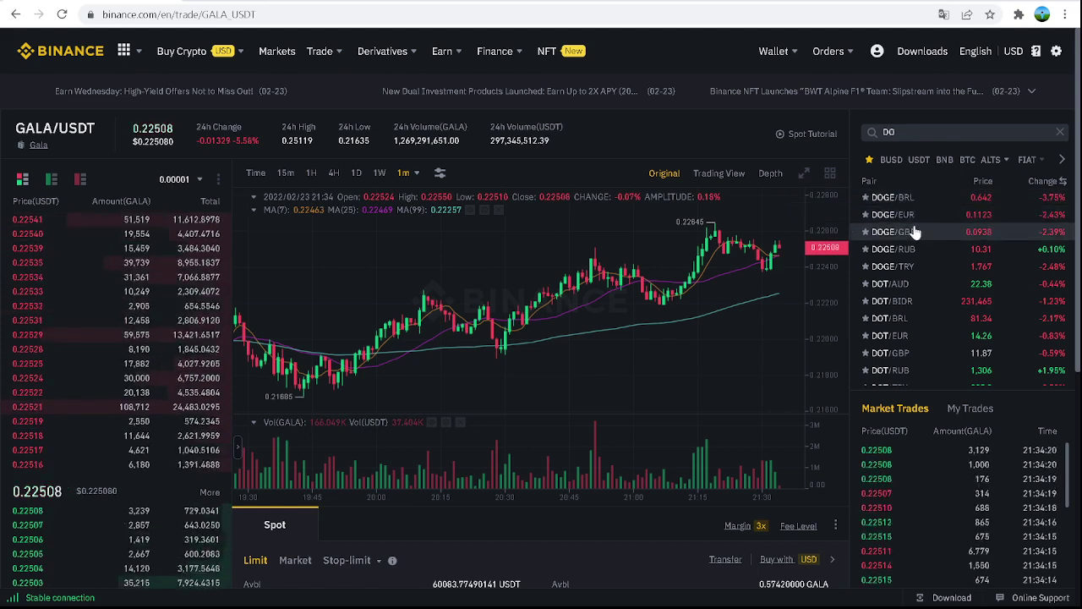
scroll(913, 245, "down", 5)
scroll(912, 258, "up", 2)
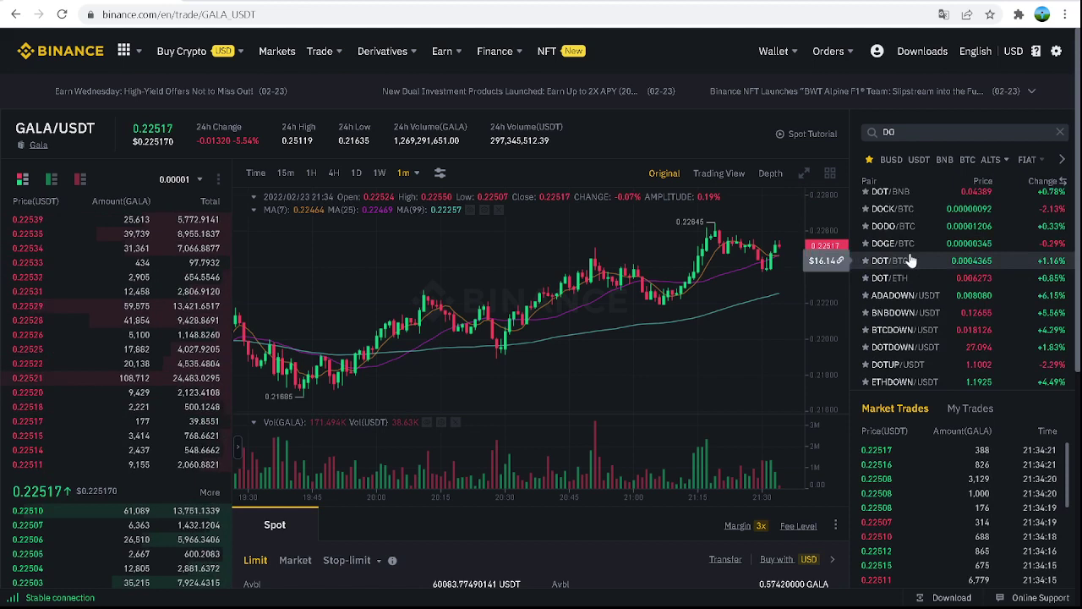
scroll(911, 260, "up", 3)
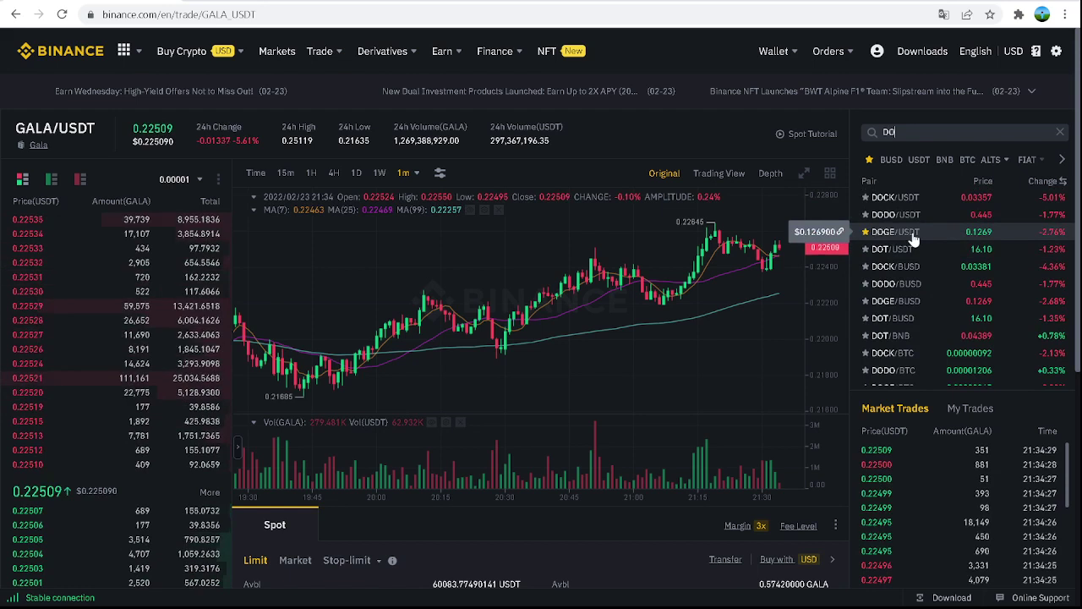
left_click(896, 231)
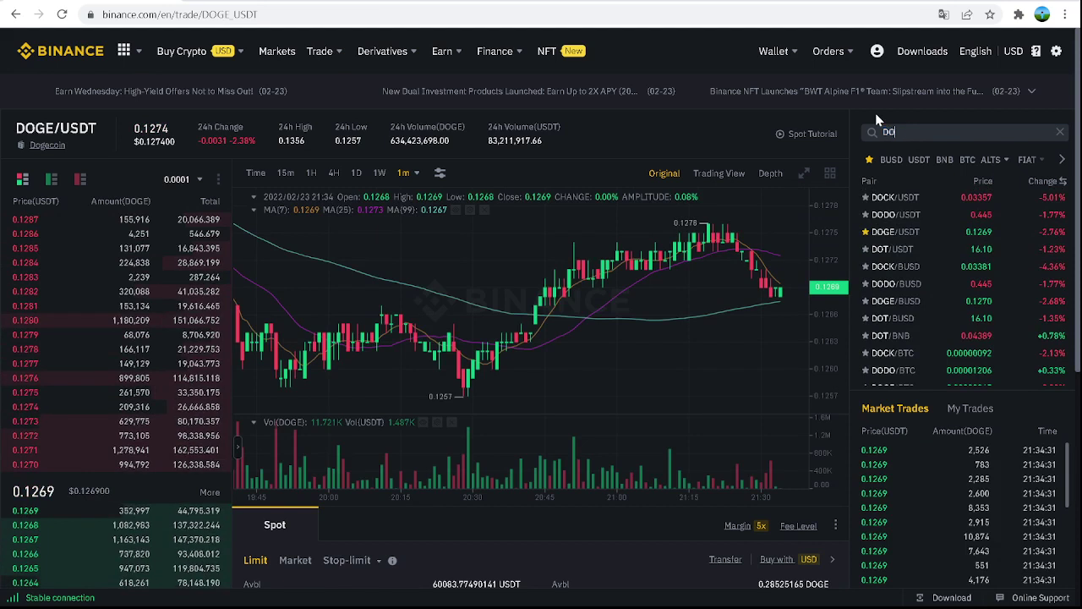
Shorten the trading pair search text and enter "DO" again to list the matching pairs
type("GE")
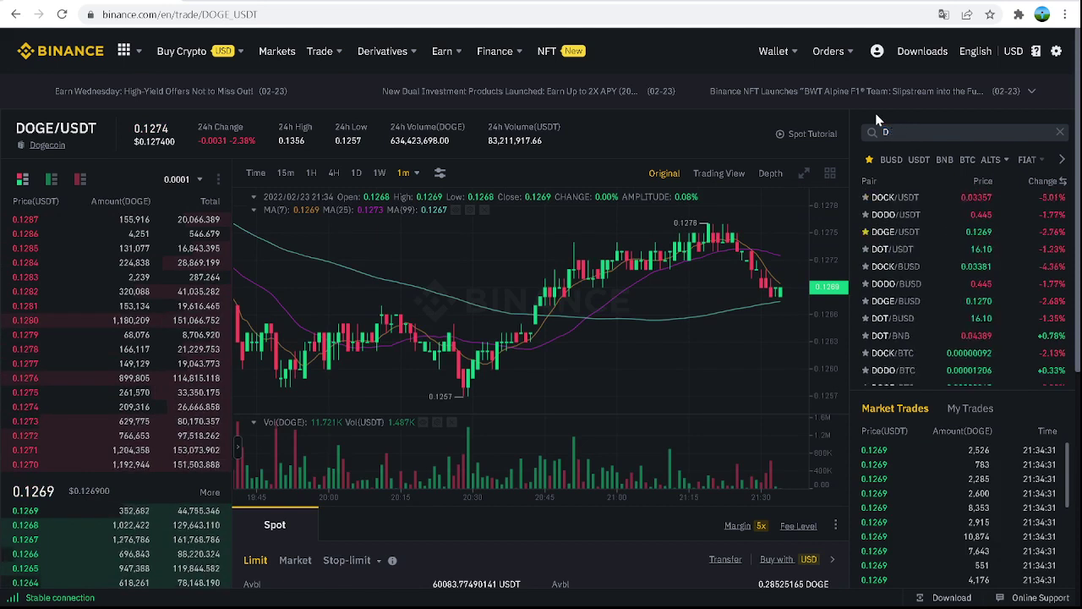
key("BackSpace")
key("BackSpace")
key("BackSpace")
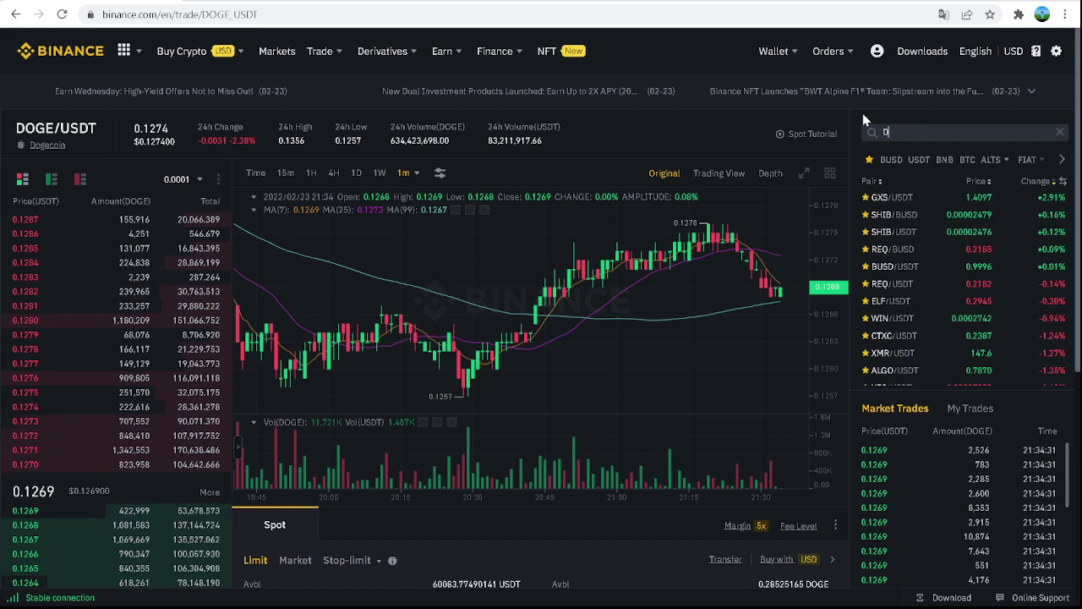
type("O")
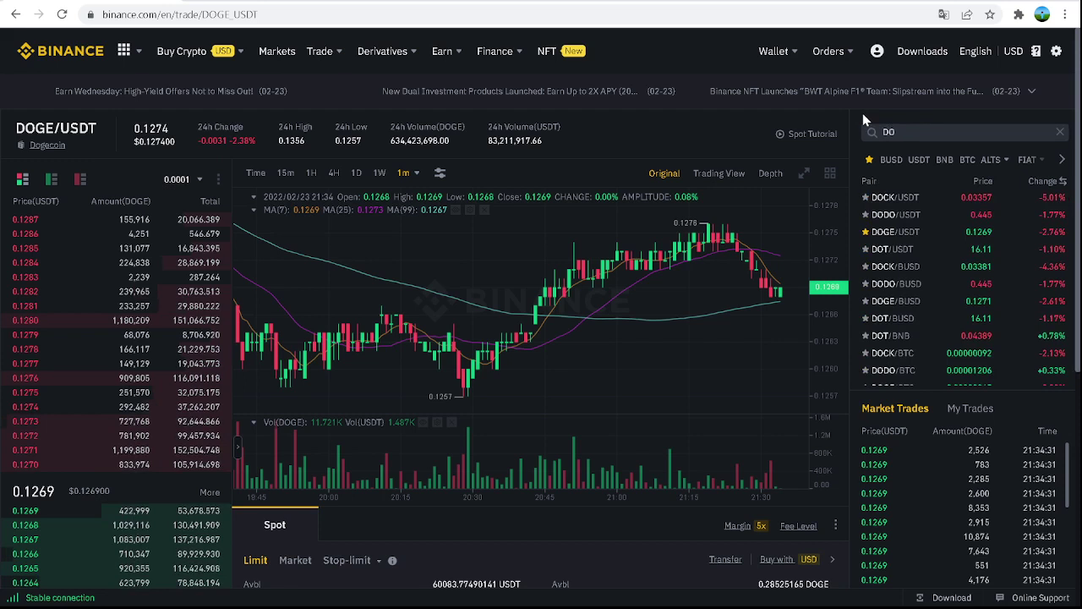
Look through the "DO" search results and filter the pairs to the USDT markets
scroll(921, 271, "down", 2)
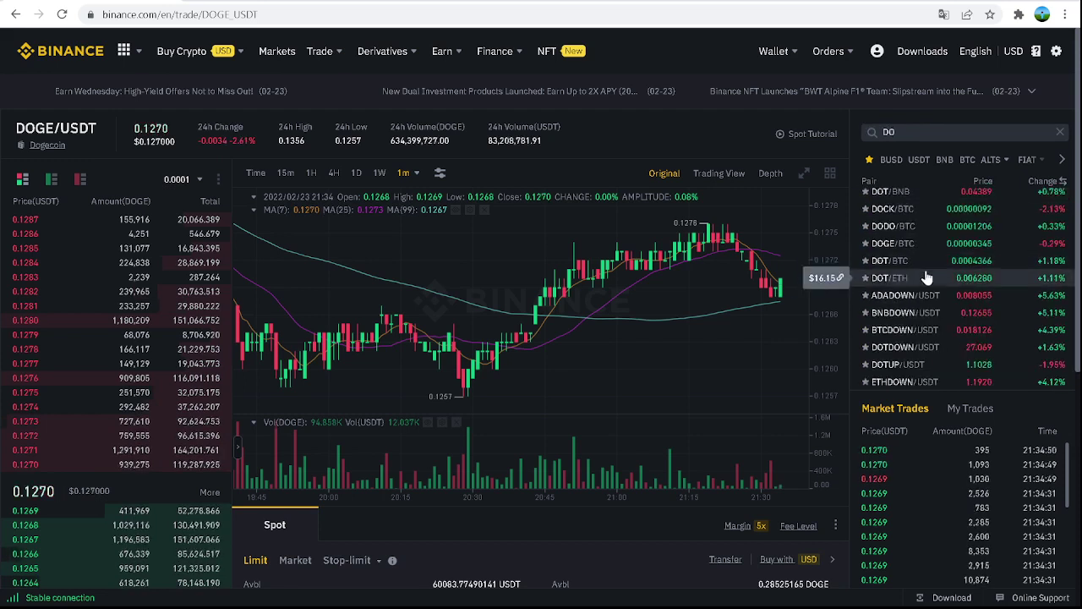
scroll(926, 274, "down", 3)
scroll(926, 275, "up", 5)
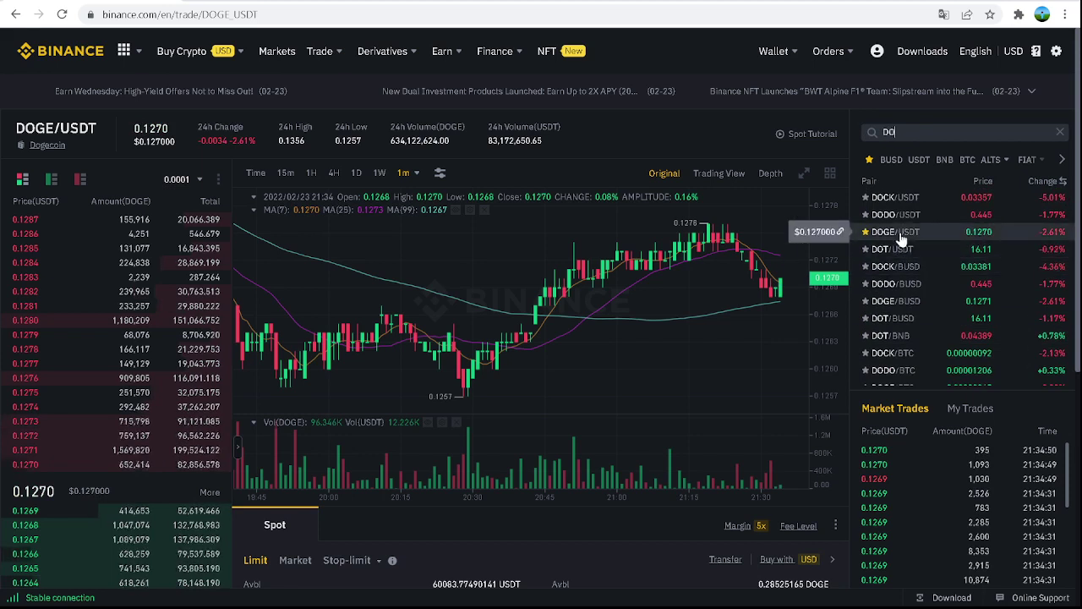
left_click(928, 166)
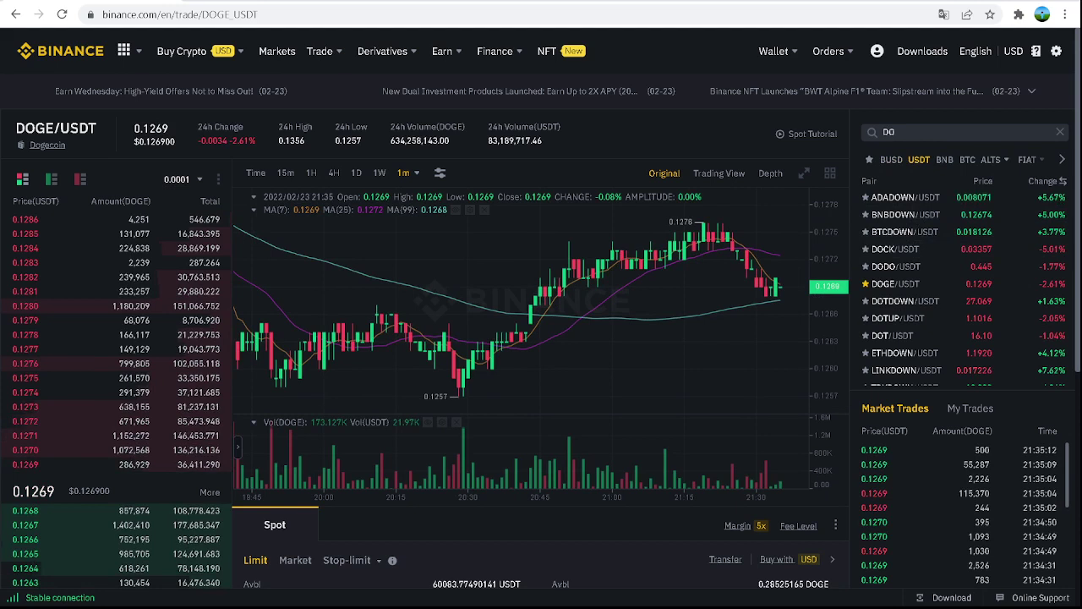
Set the amount of the limit buy order to 1000 DOGE
scroll(474, 549, "down", 3)
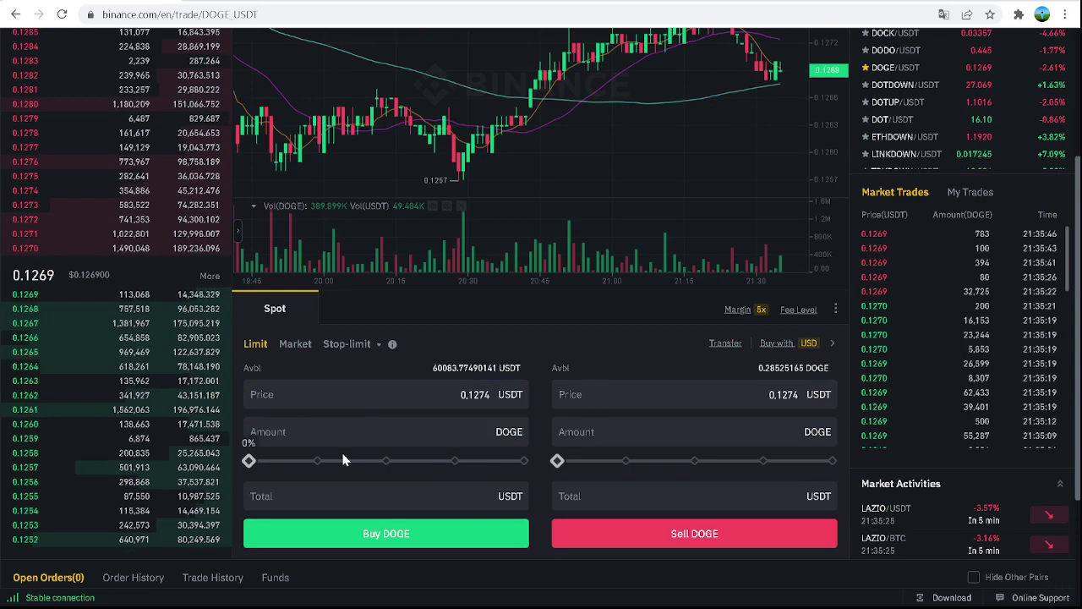
left_click(361, 430)
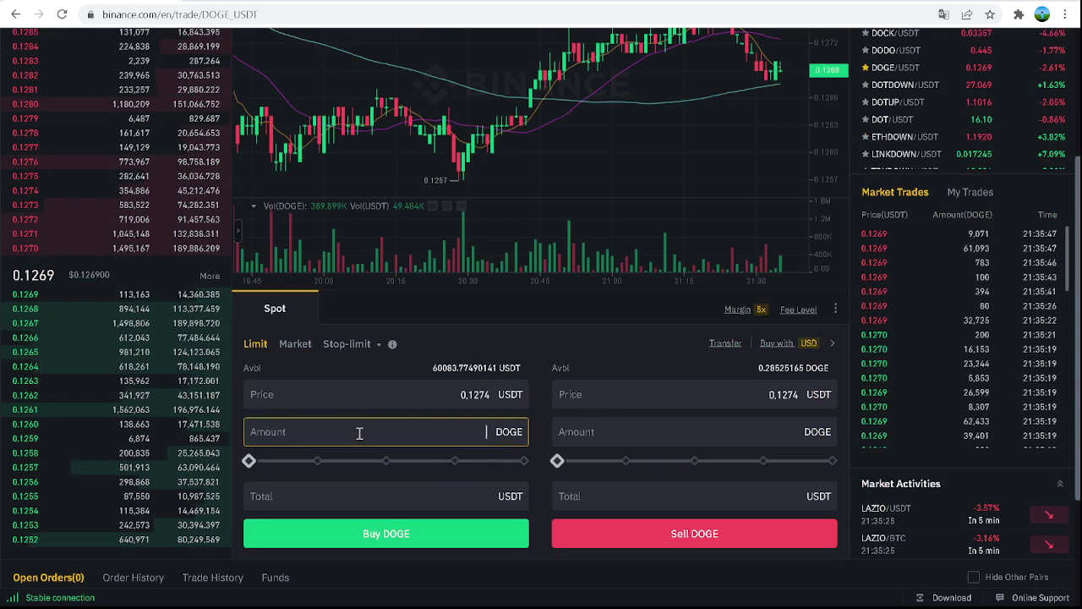
type("1000")
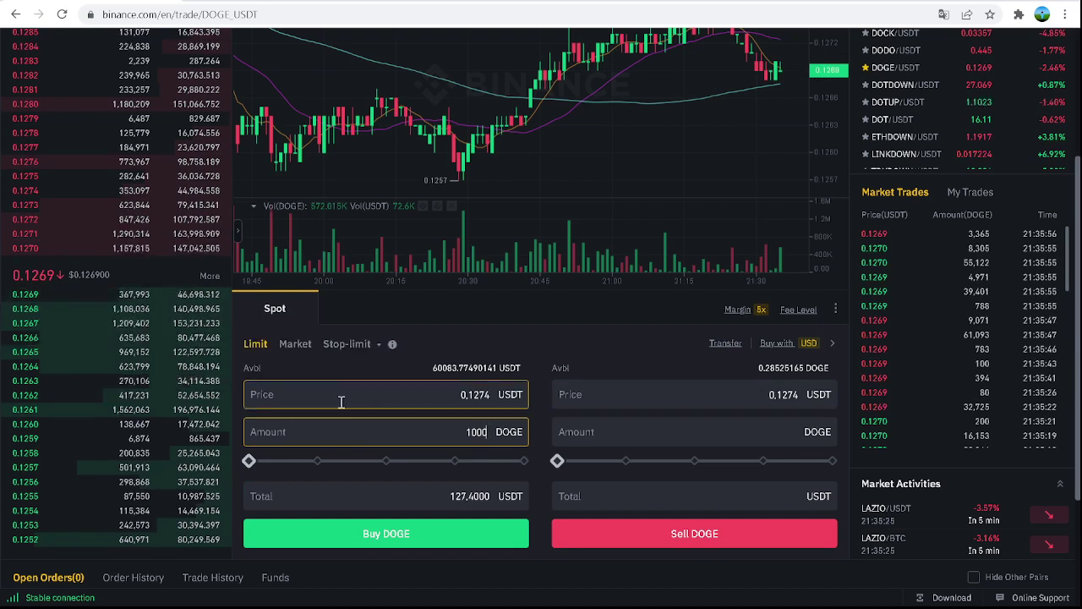
Try order book sell prices 0.1280 and 0.1275 as the limit price, settle on 0.1281 USDT, and place the buy order
left_click(374, 398)
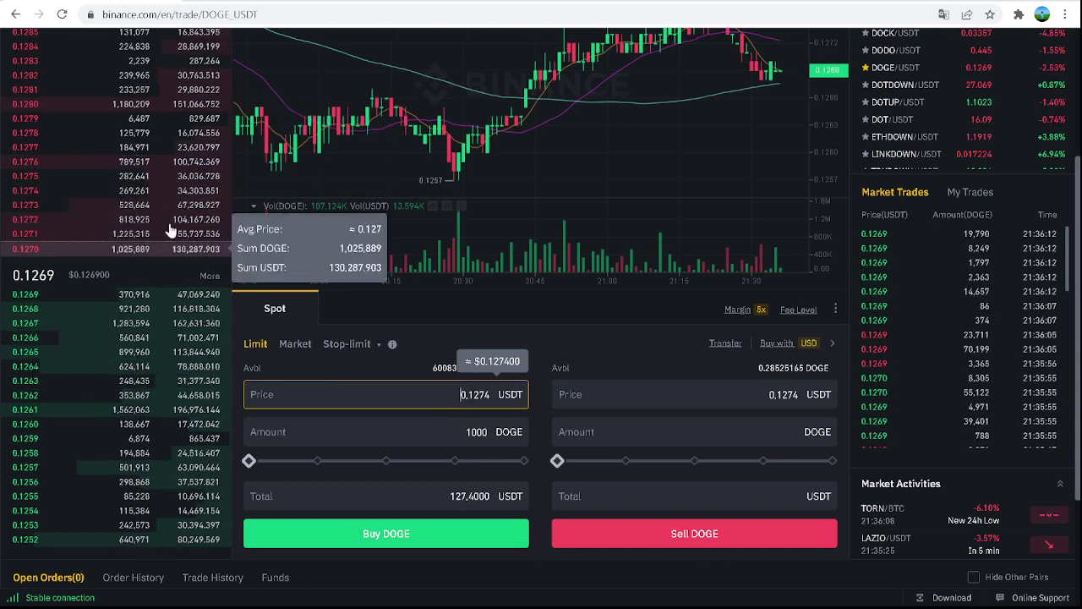
left_click(44, 133)
left_click(49, 104)
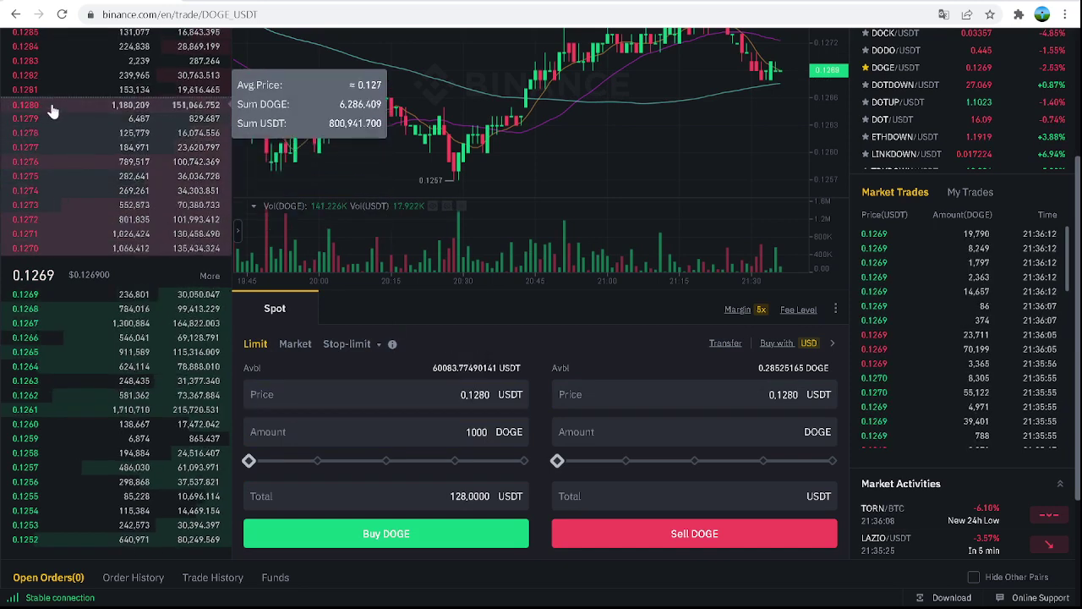
left_click(62, 175)
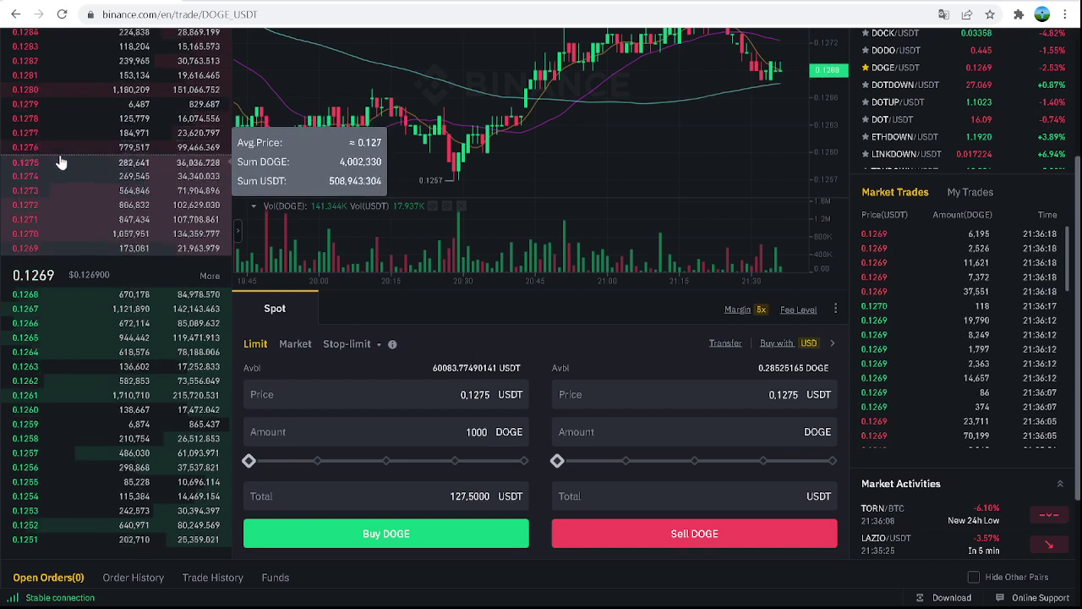
left_click(35, 77)
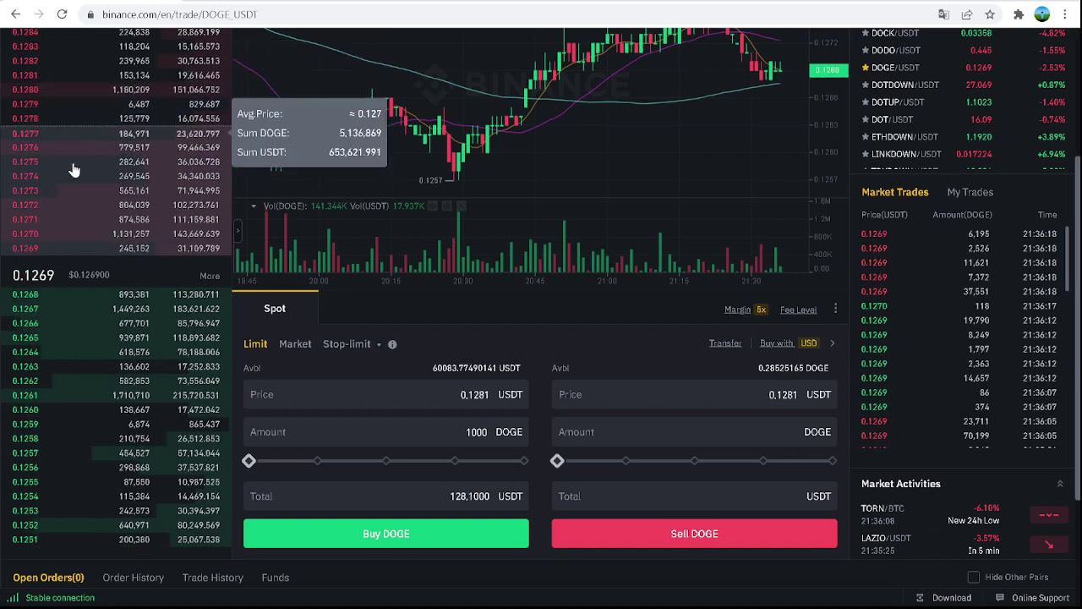
left_click(478, 431)
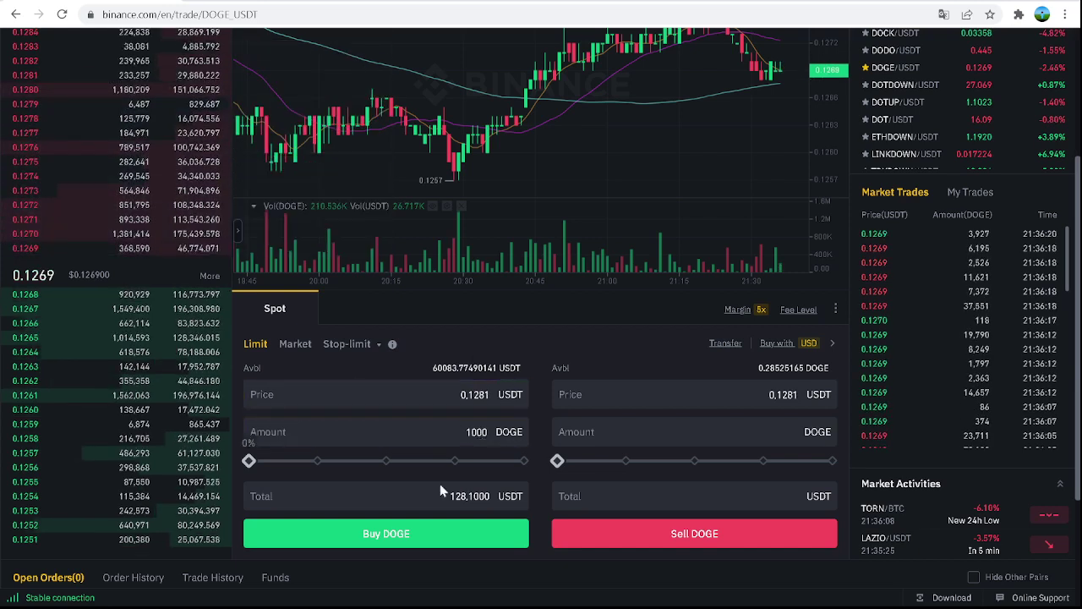
left_click(373, 534)
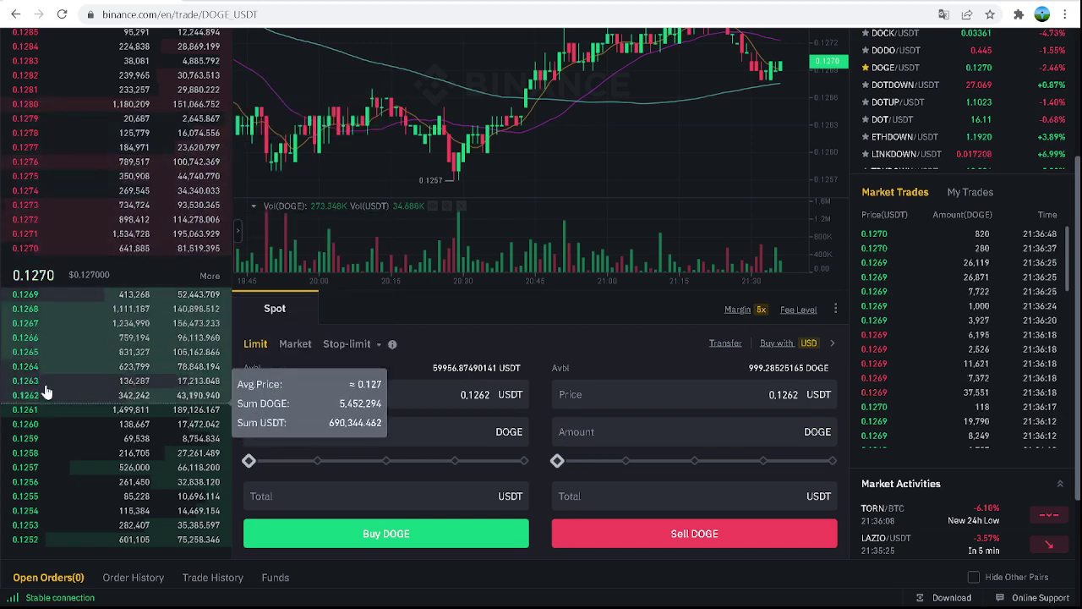
Take 0.1256 USDT from the order book's buy prices as the limit price and sell 100% of the available DOGE
left_click(48, 337)
left_click(60, 441)
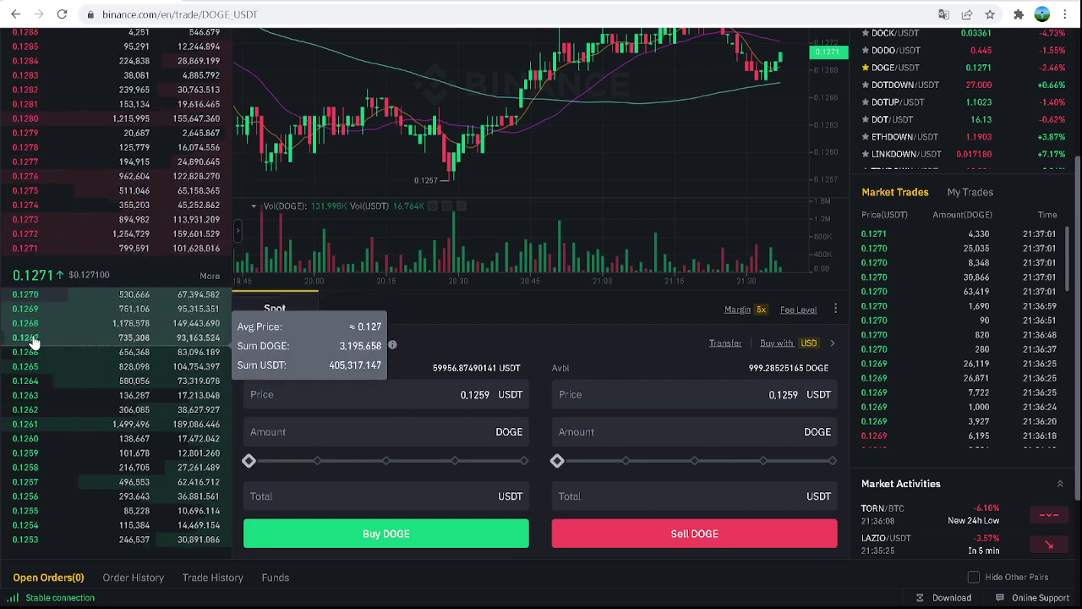
left_click(29, 495)
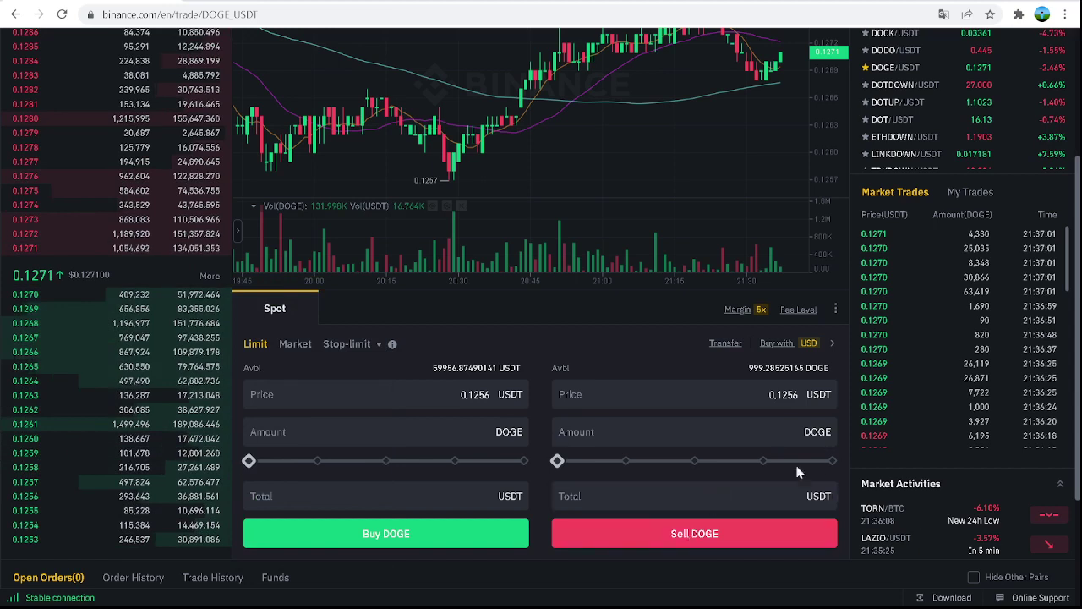
left_click(834, 467)
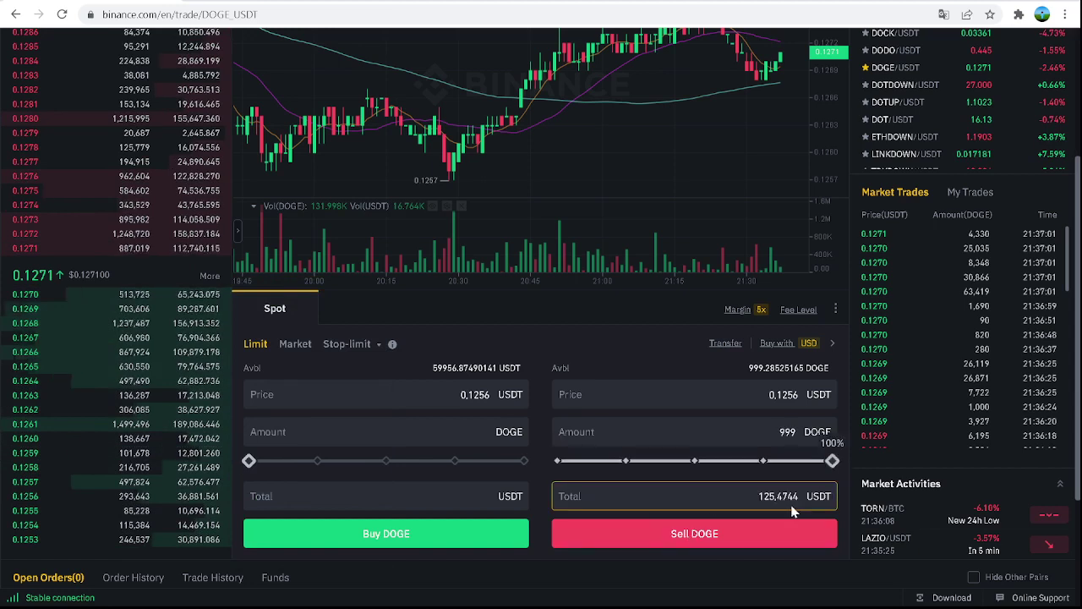
left_click(701, 535)
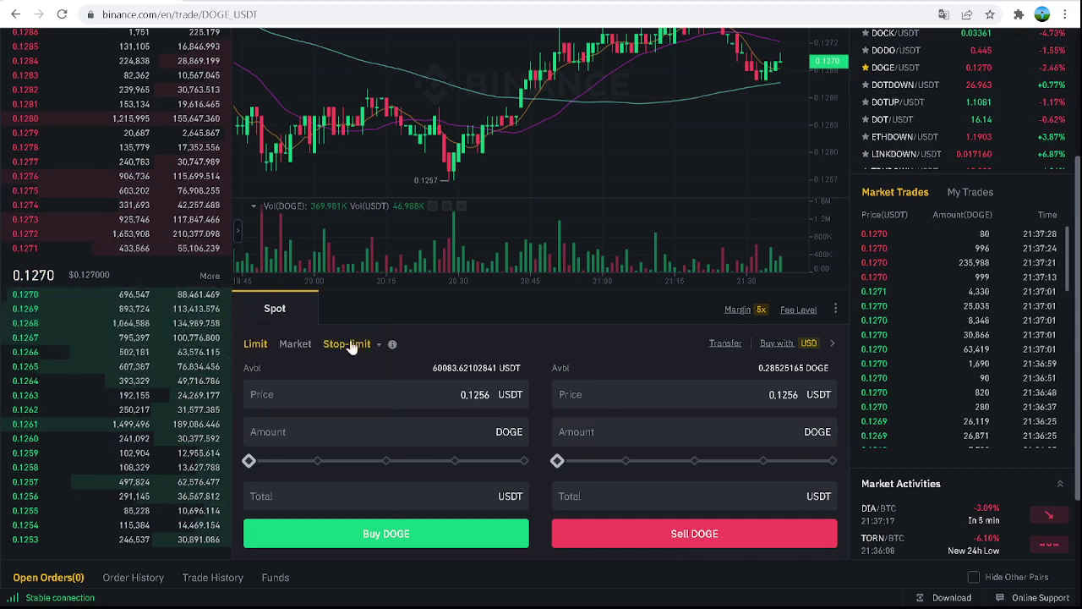
Switch the order form to Market and try picking order book prices 0.1266 and 0.1278 for it
left_click(302, 345)
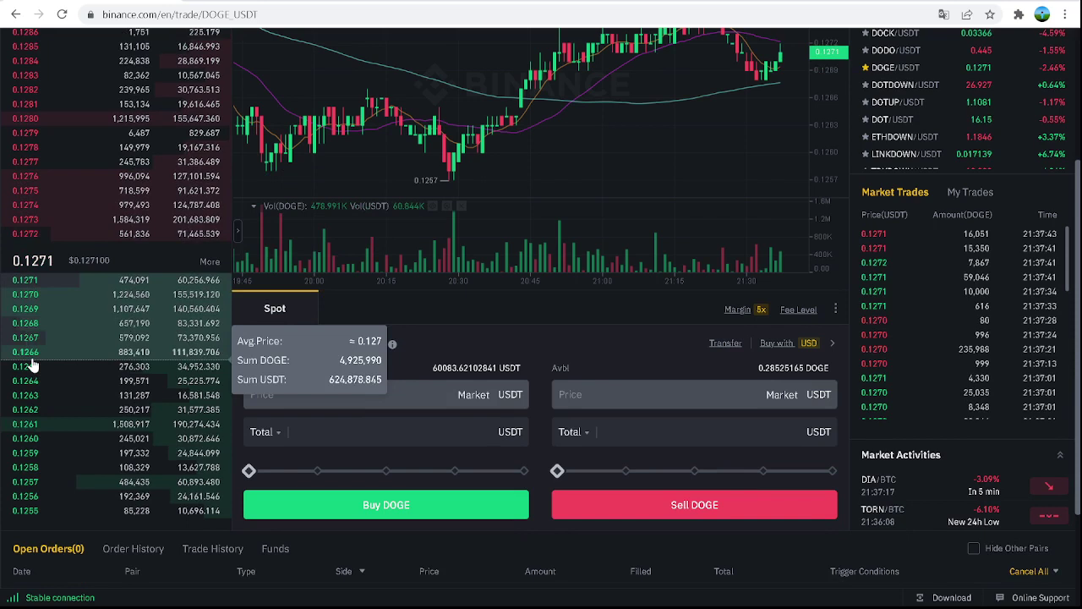
double_click(30, 358)
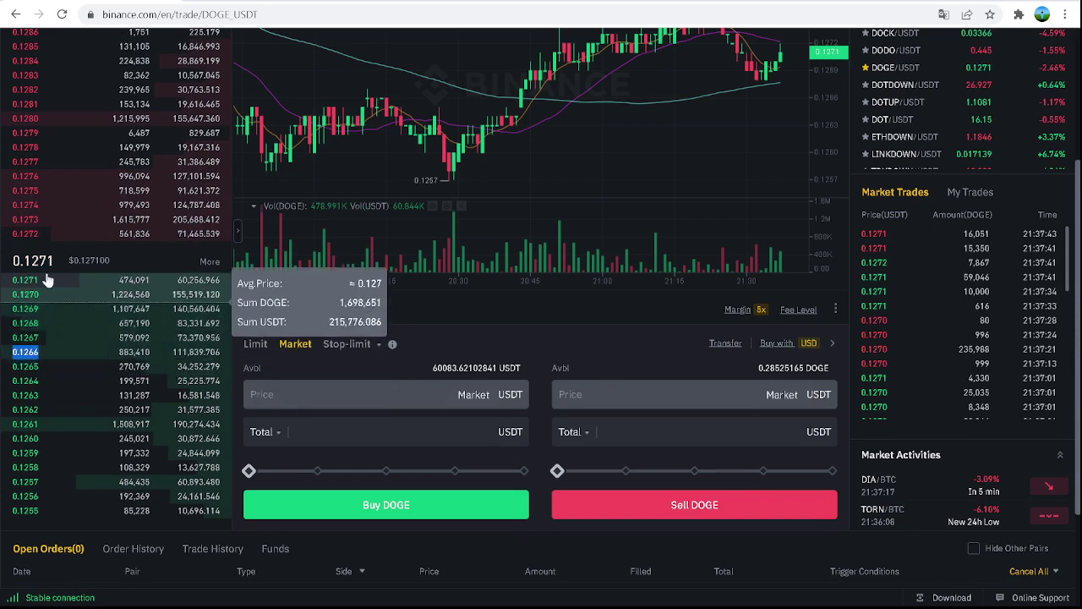
double_click(27, 132)
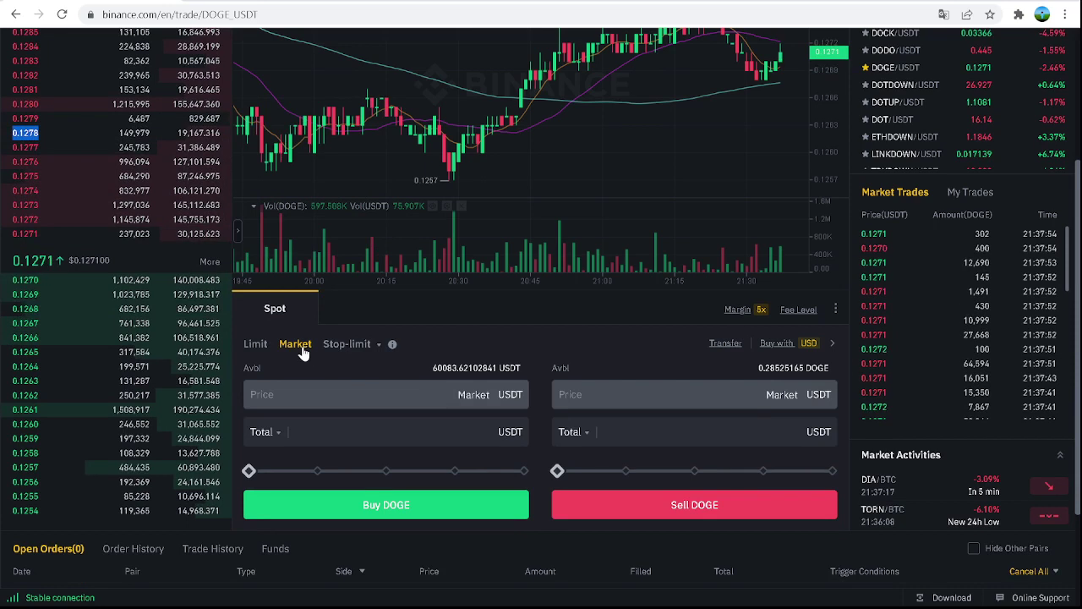
Enter a market buy amount of 100 DOGE, switch the entry to Total in USDT, and place the buy order
left_click(435, 434)
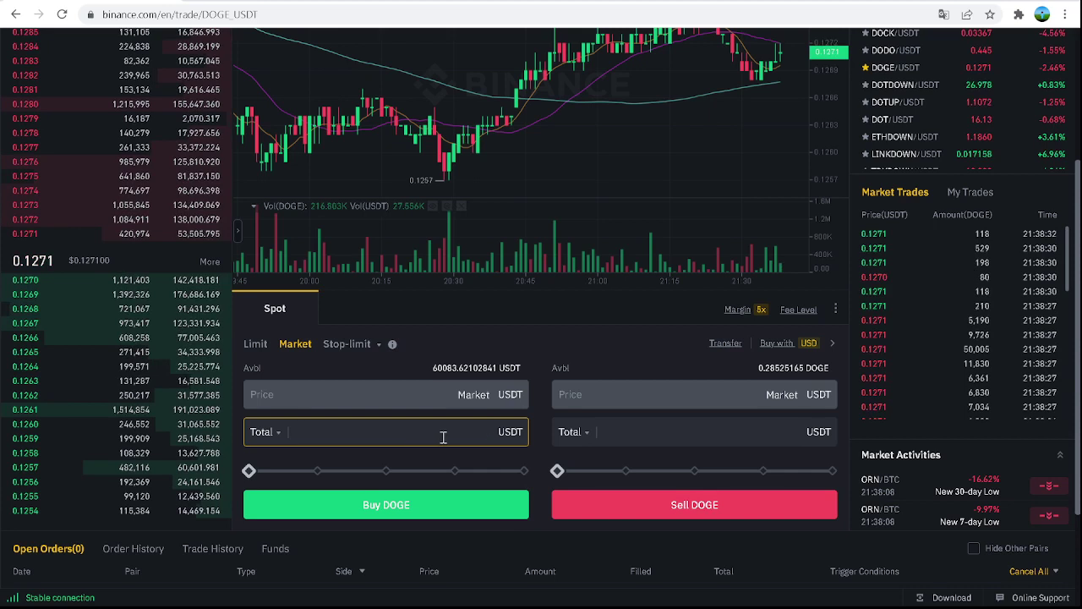
left_click(258, 433)
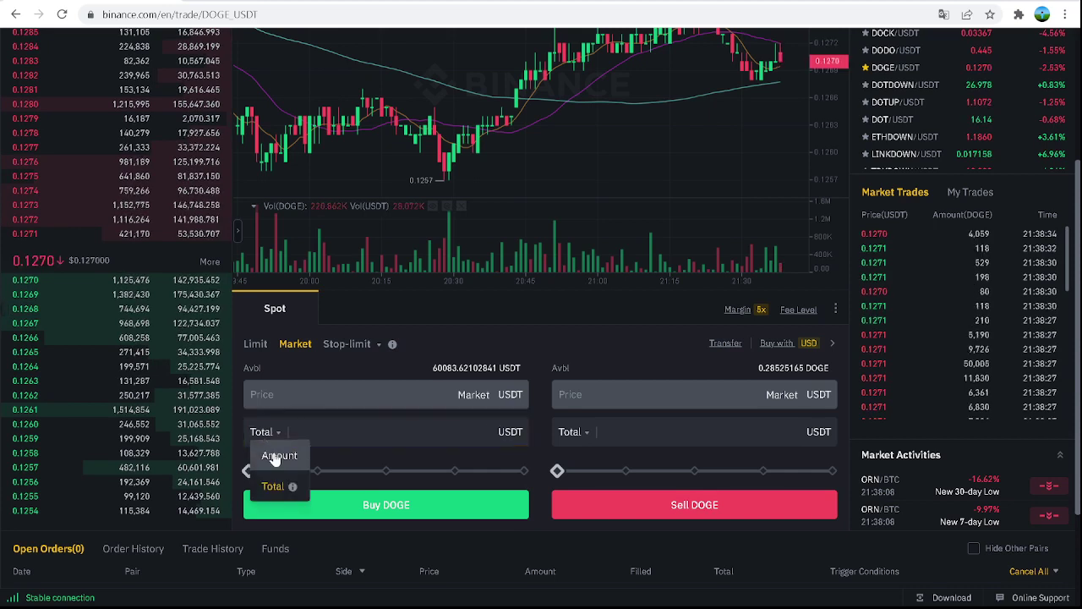
left_click(274, 456)
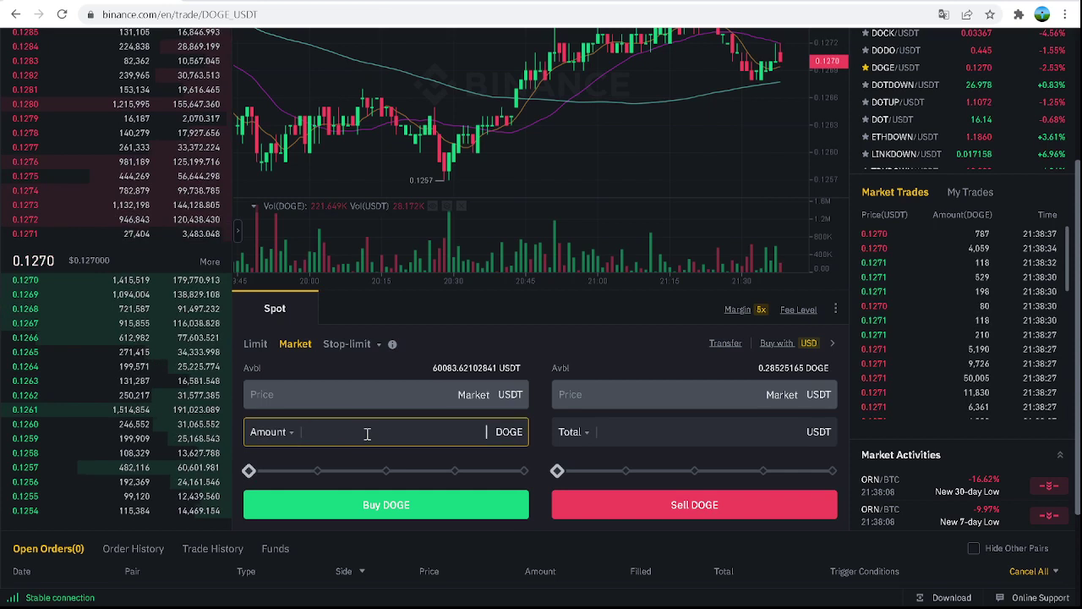
type("100")
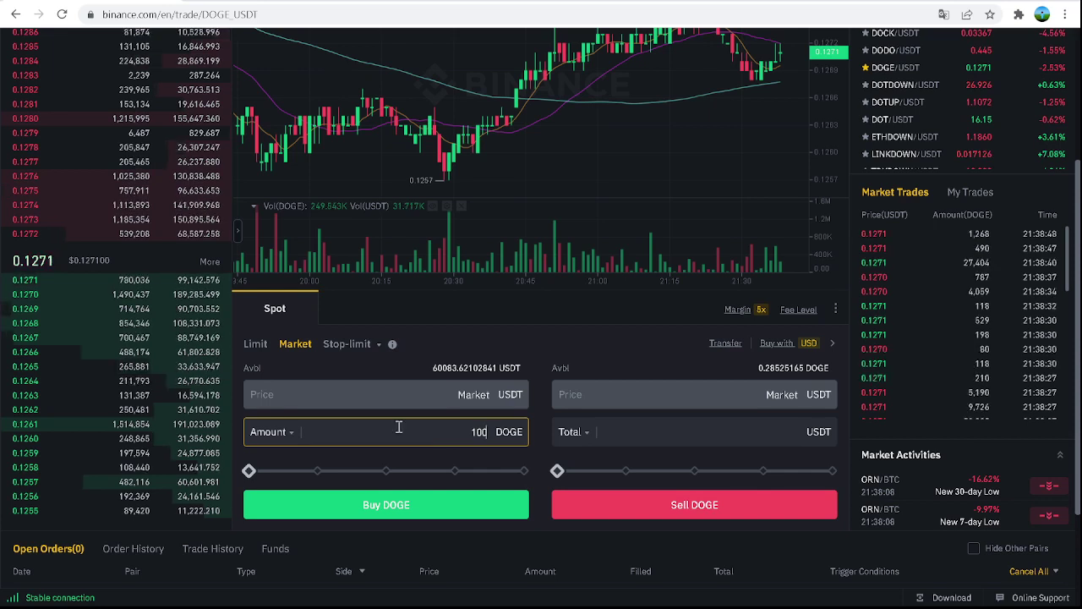
left_click(279, 432)
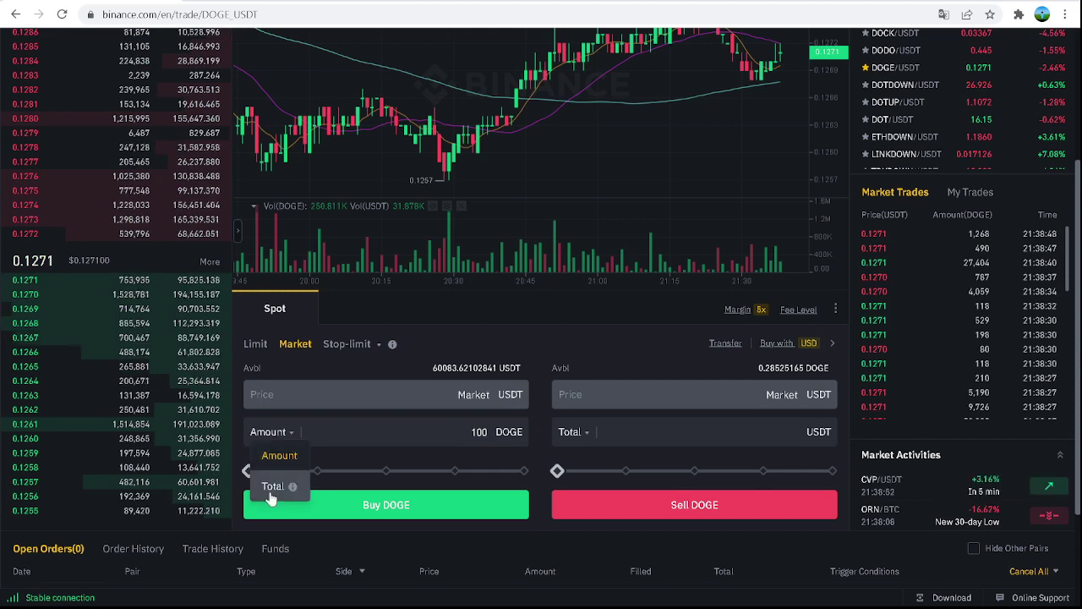
left_click(273, 487)
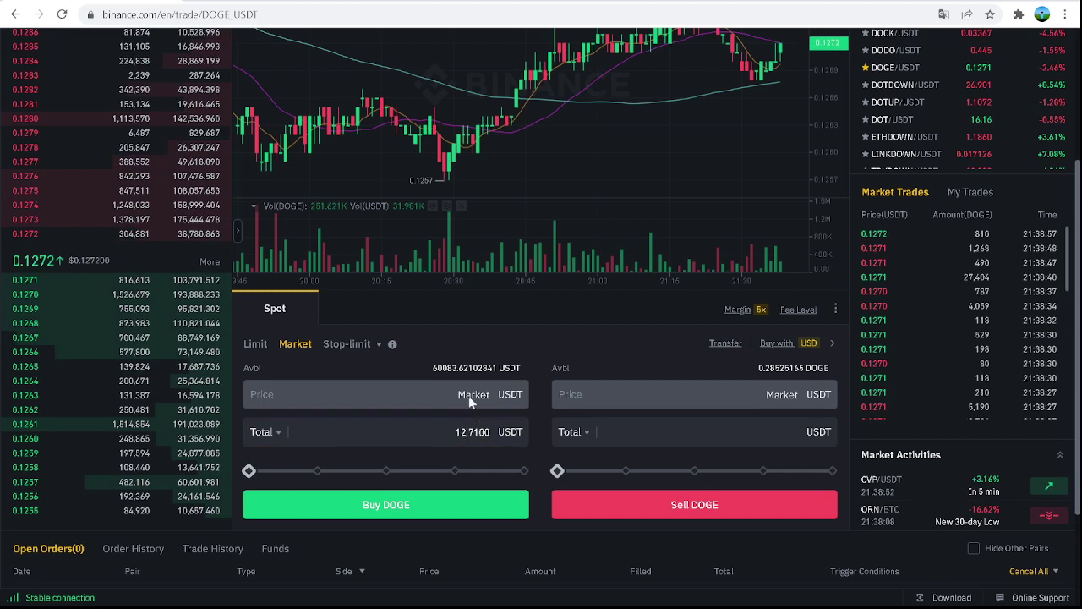
left_click(380, 504)
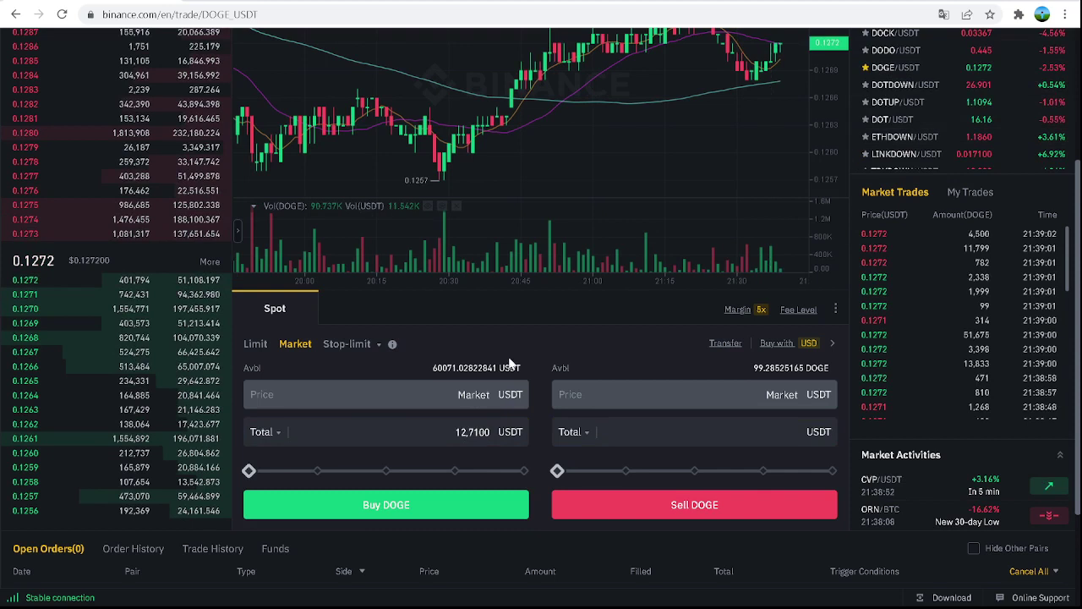
Sell 100% of the available DOGE at the market price
left_click(831, 471)
left_click(719, 497)
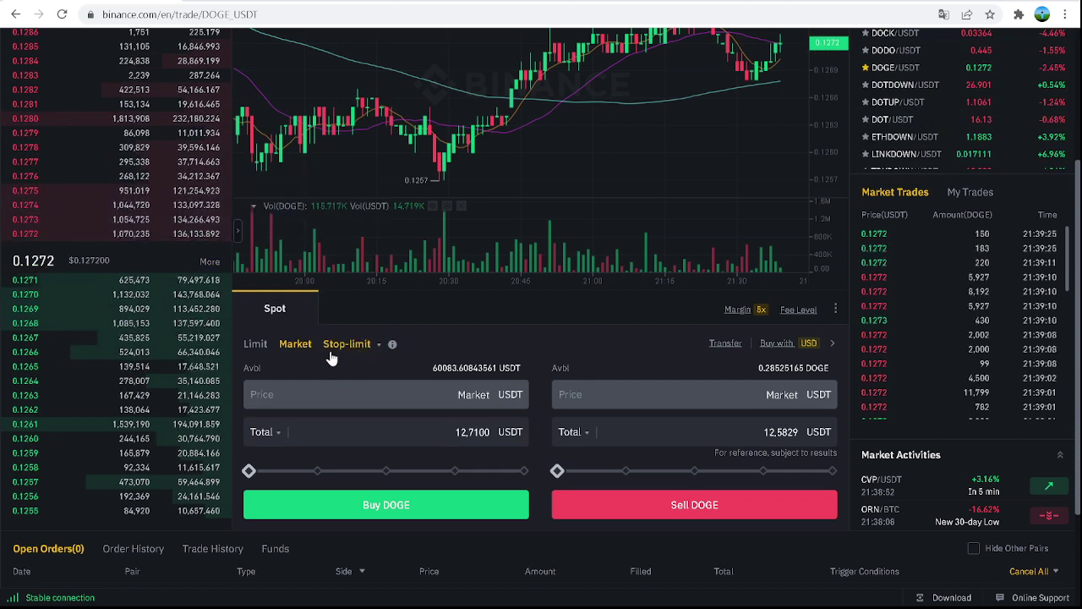
Enter a market buy total of 100 USDT, replace it with 10 USDT, and place the buy order
double_click(411, 432)
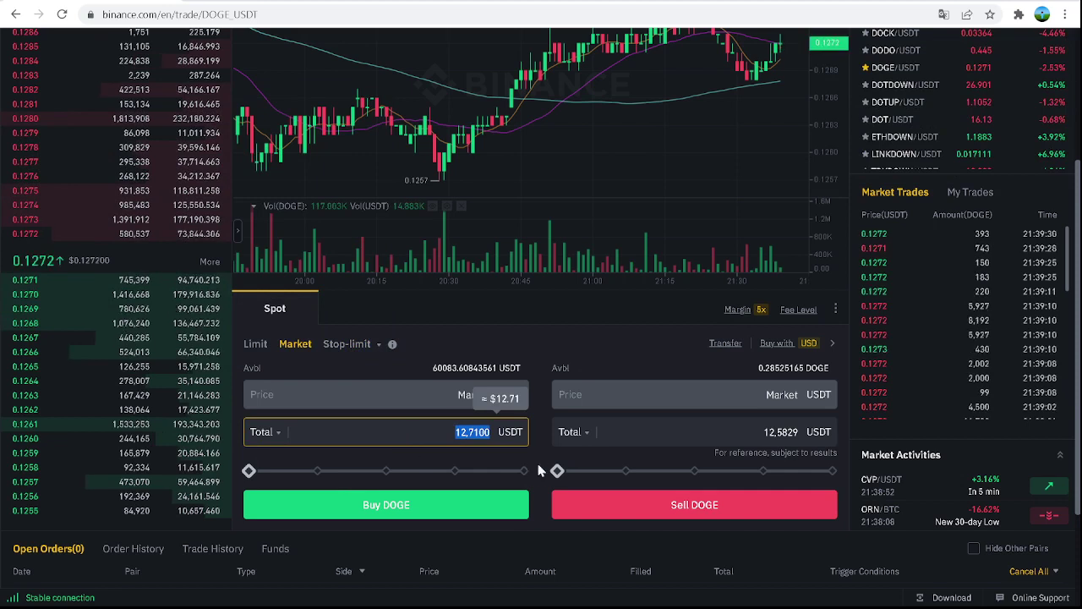
type("100")
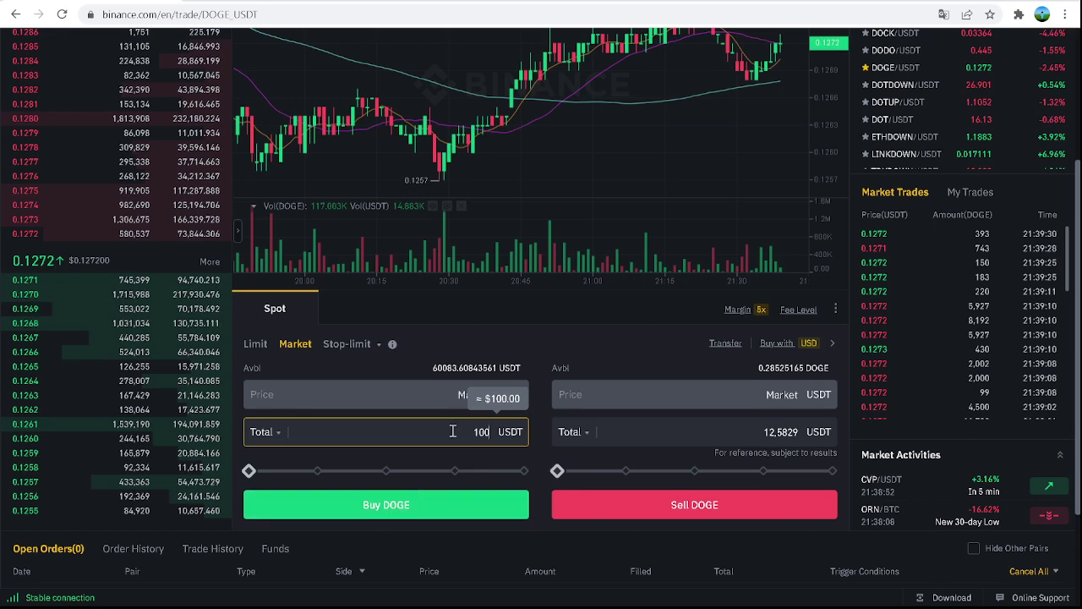
double_click(454, 433)
type("10")
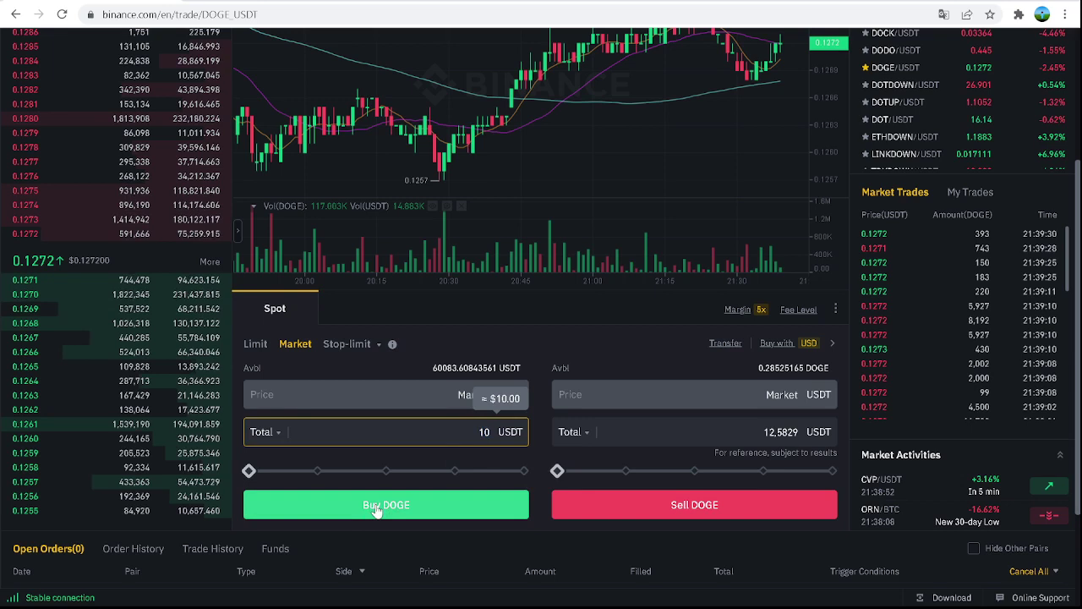
left_click(377, 505)
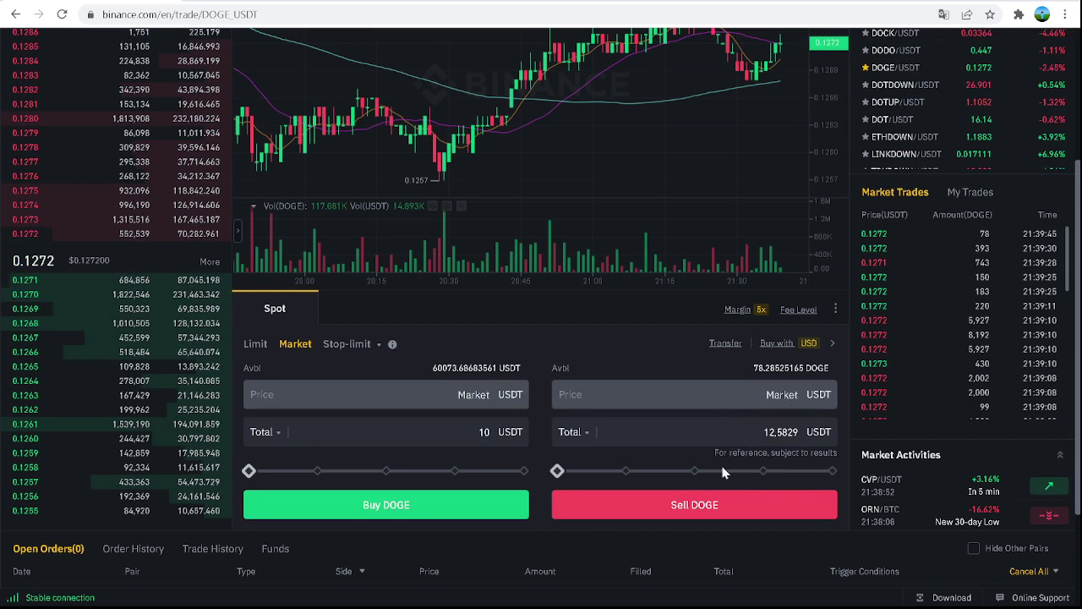
Set the market sell order to 94% and then 100% of the available DOGE
left_click(662, 470)
left_click(815, 470)
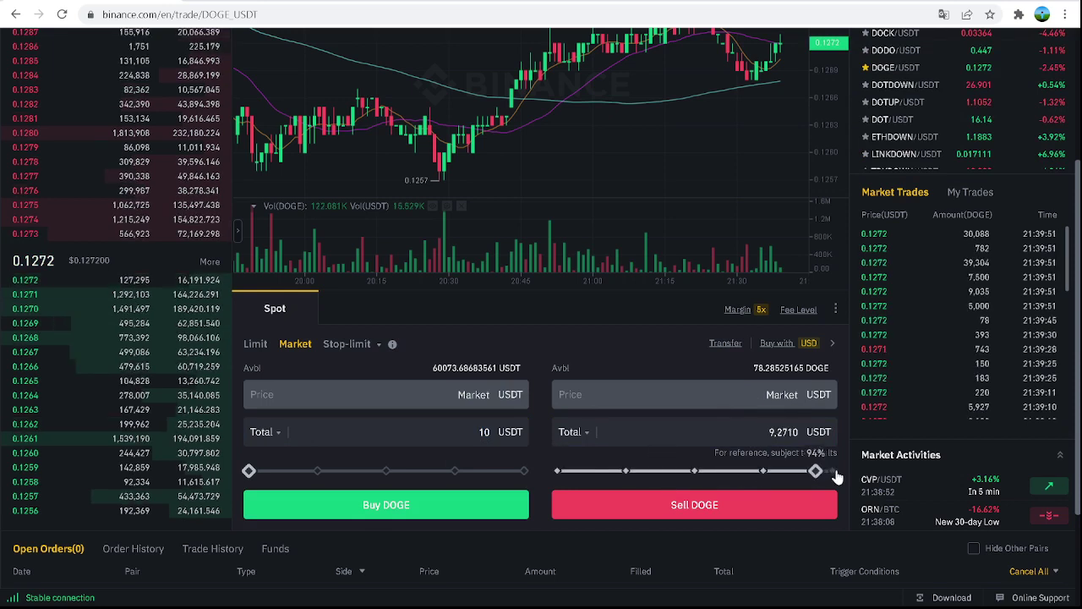
left_click(833, 471)
left_click(719, 439)
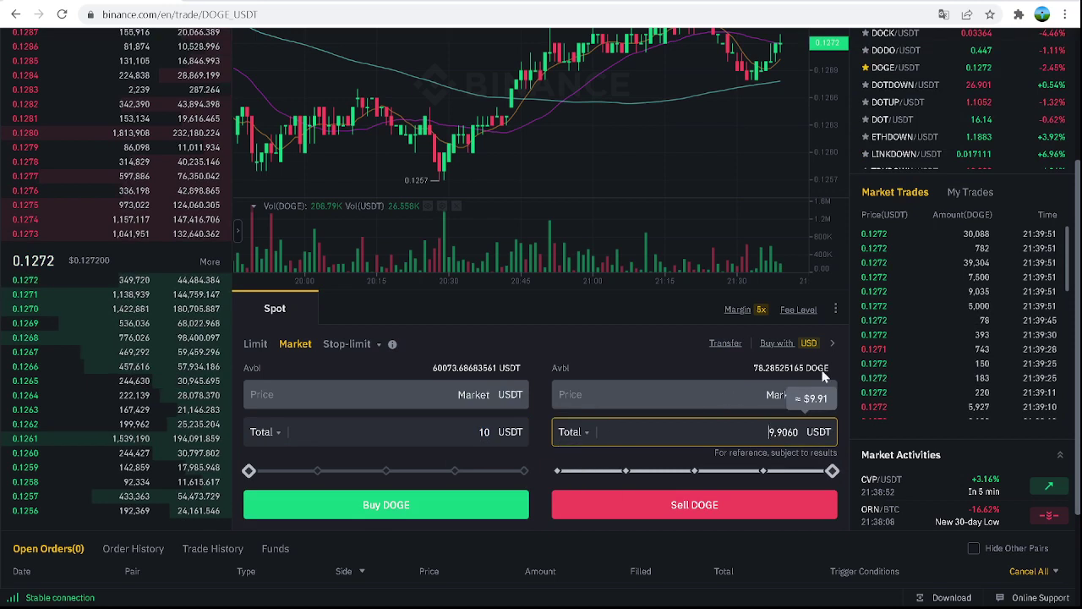
left_click(825, 471)
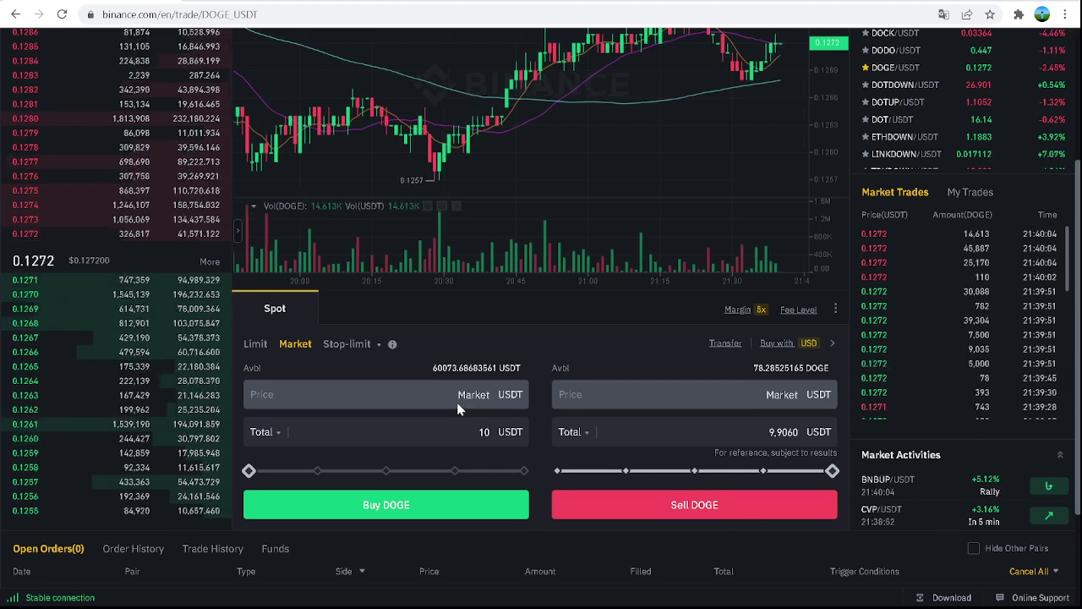
Switch the order form to Stop-limit and set the sell amount to 100% of the available DOGE
left_click(339, 345)
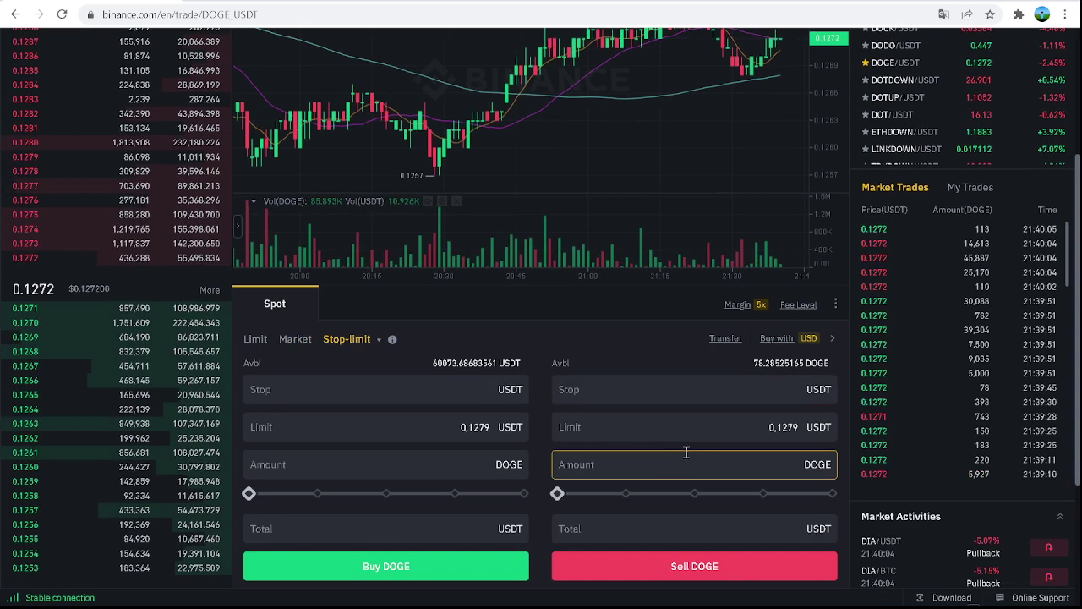
left_click(717, 401)
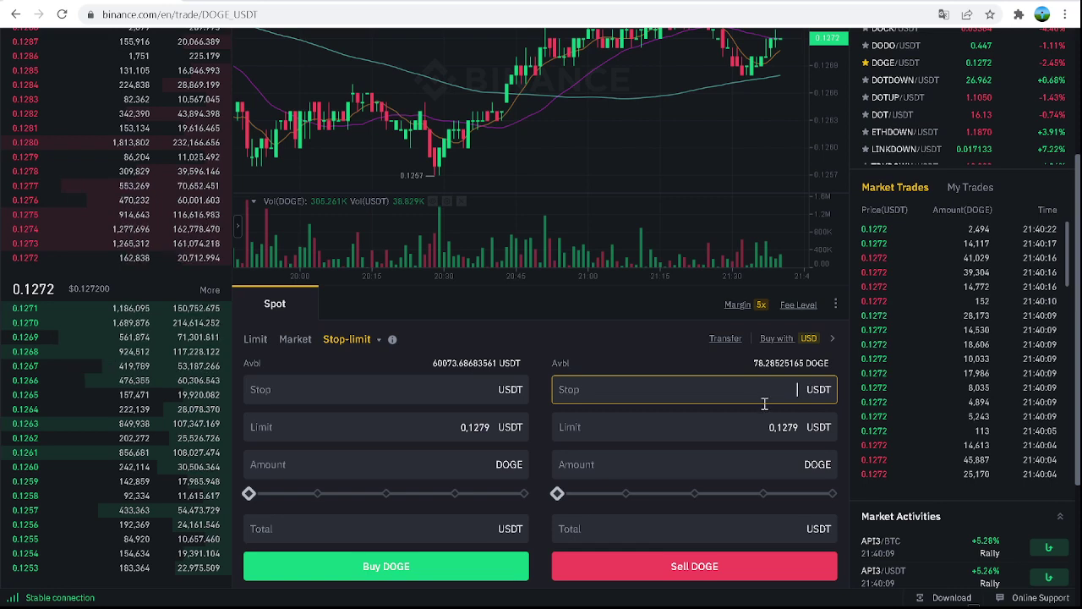
left_click(828, 490)
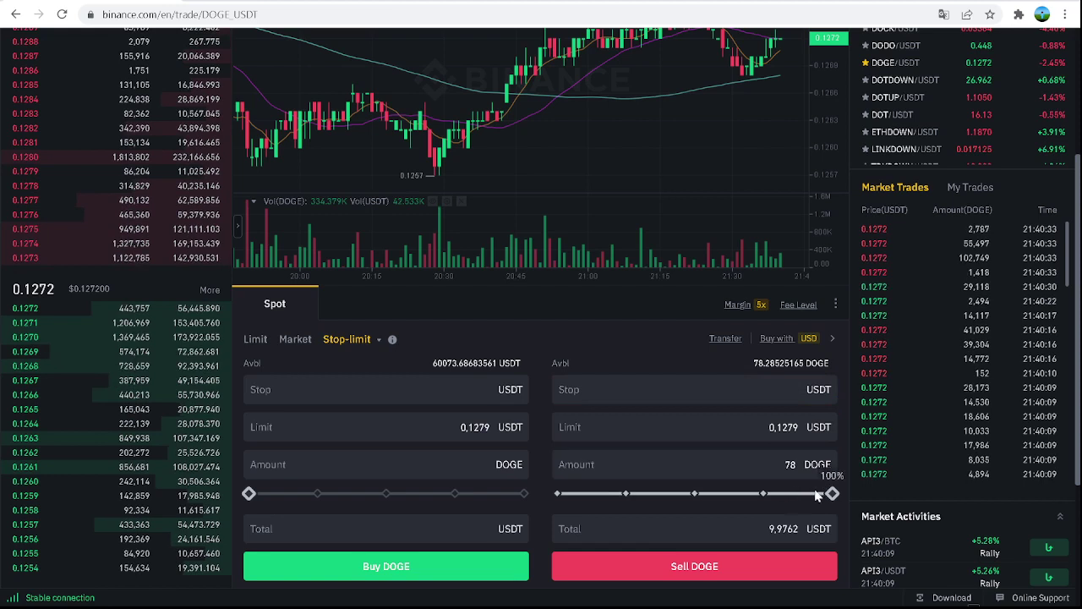
Set the stop price of the DOGE sell order to 0.125 USDT
left_click(762, 388)
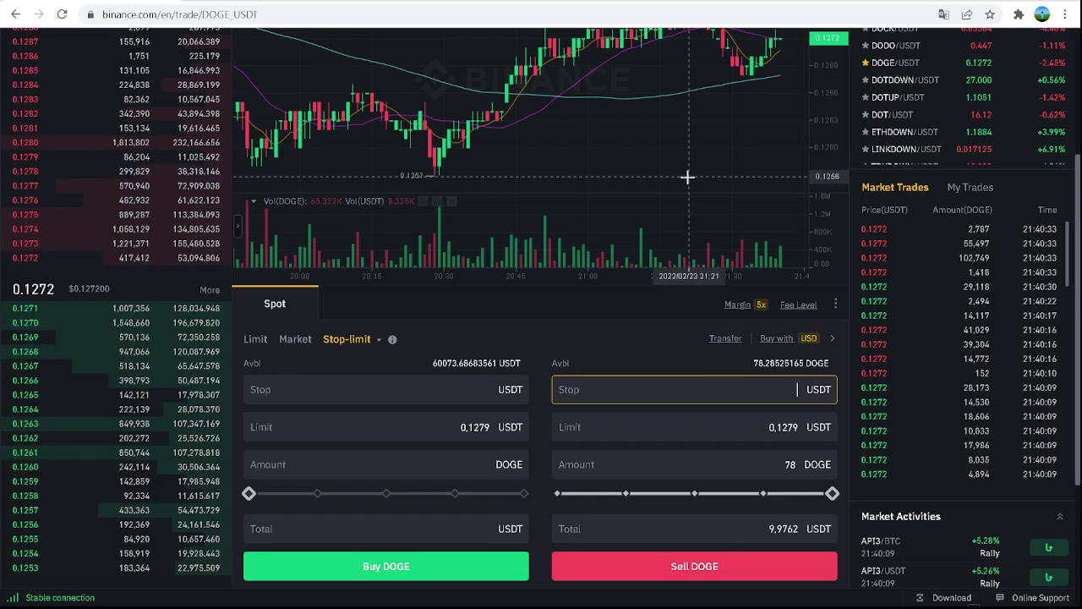
scroll(688, 177, "down", 5)
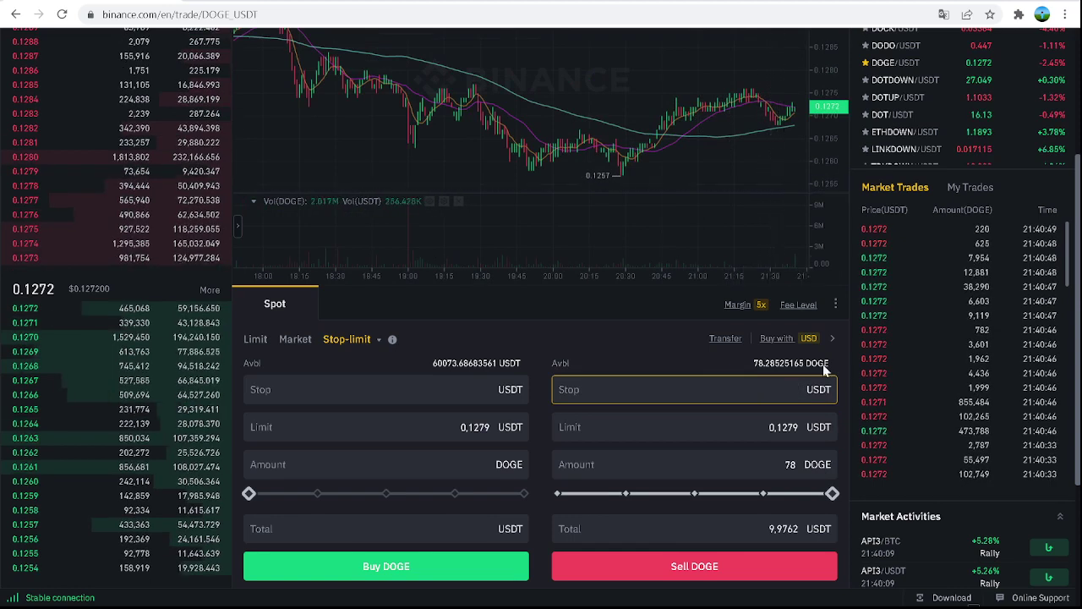
left_click(780, 401)
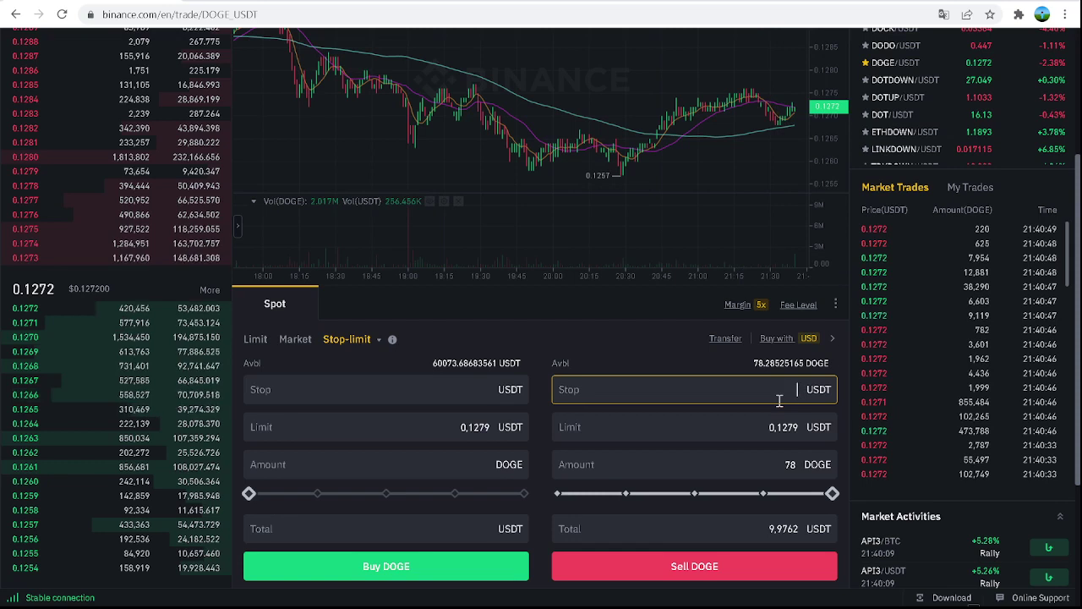
type("125")
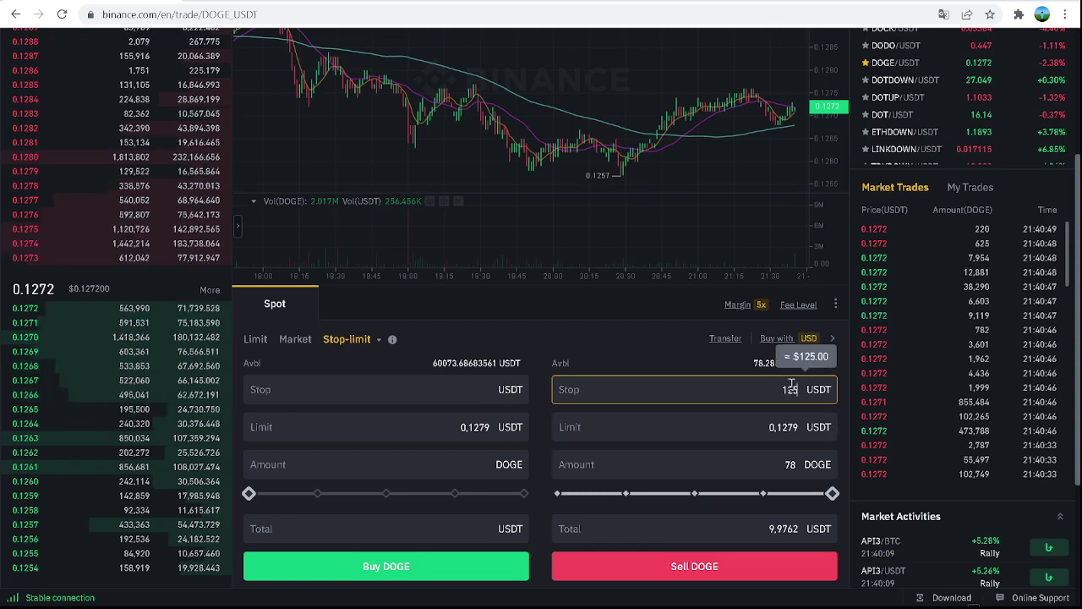
left_click(789, 389)
type(".")
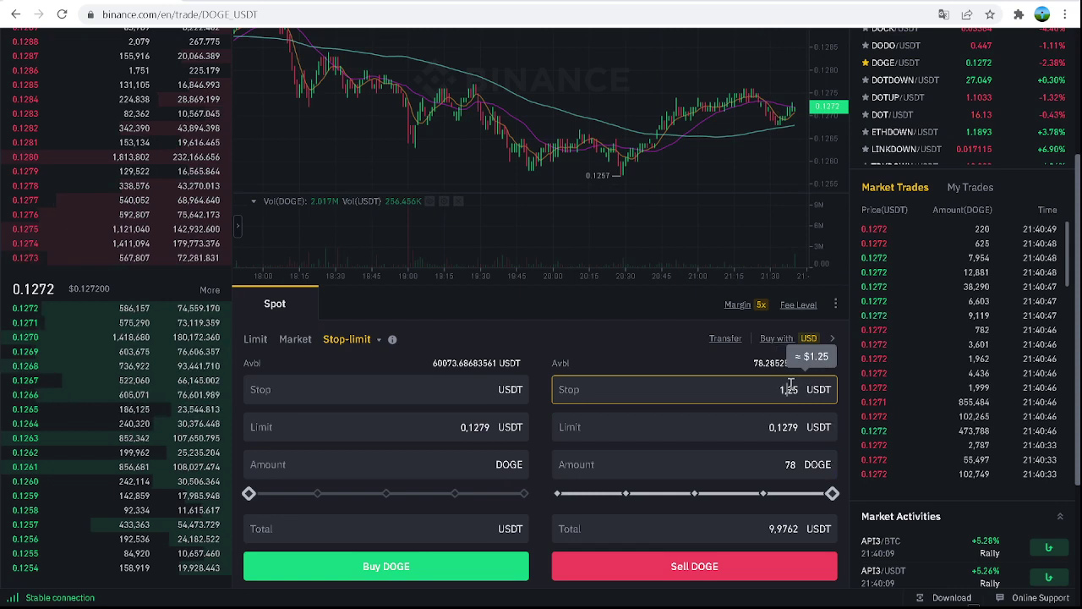
left_click(771, 429)
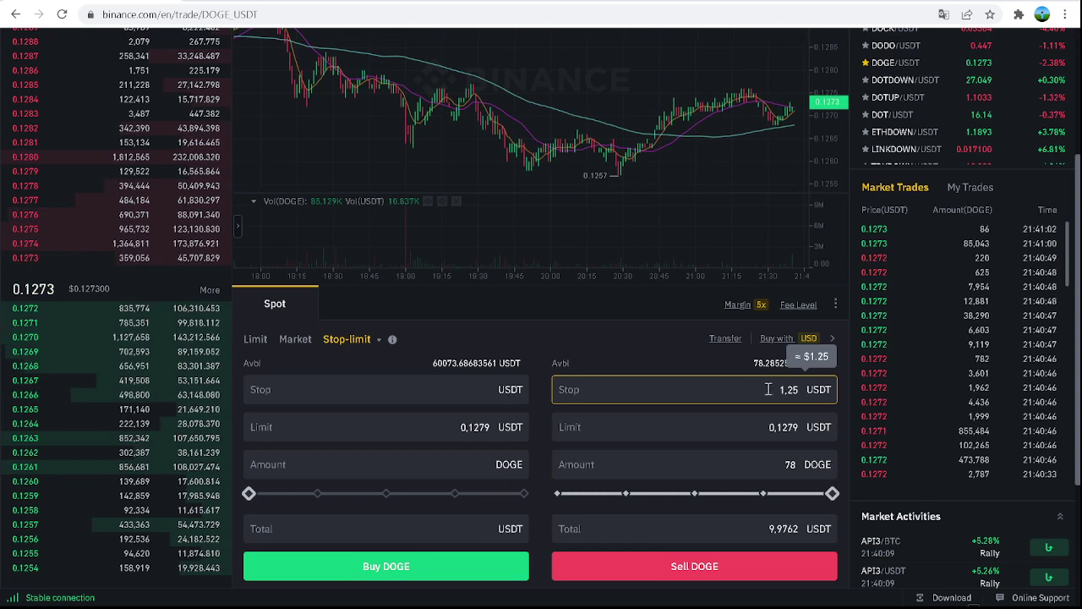
key("Delete")
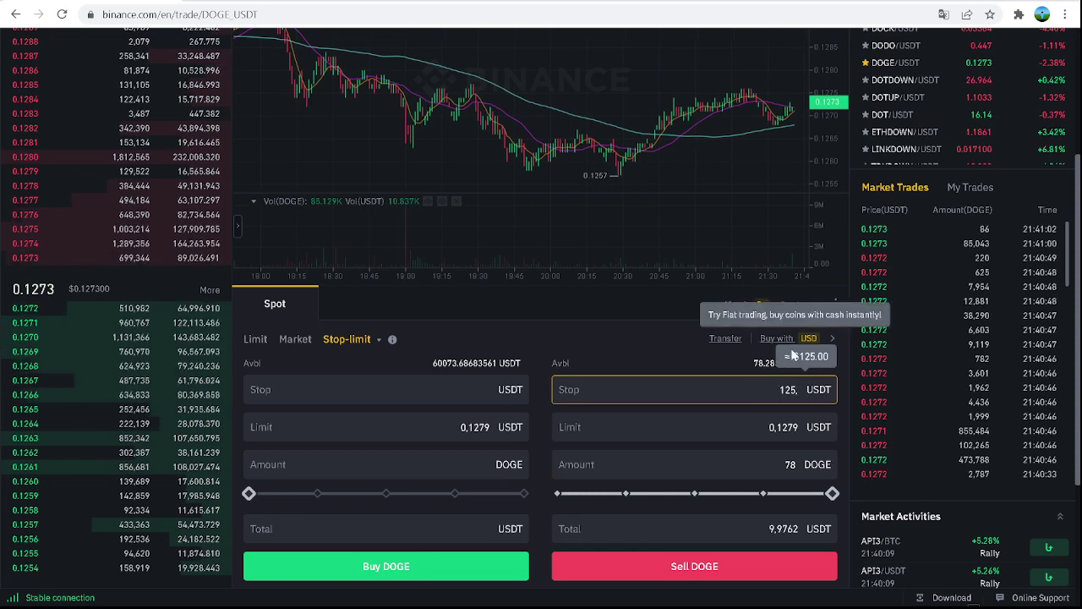
key("BackSpace")
key("BackSpace")
key("BackSpace")
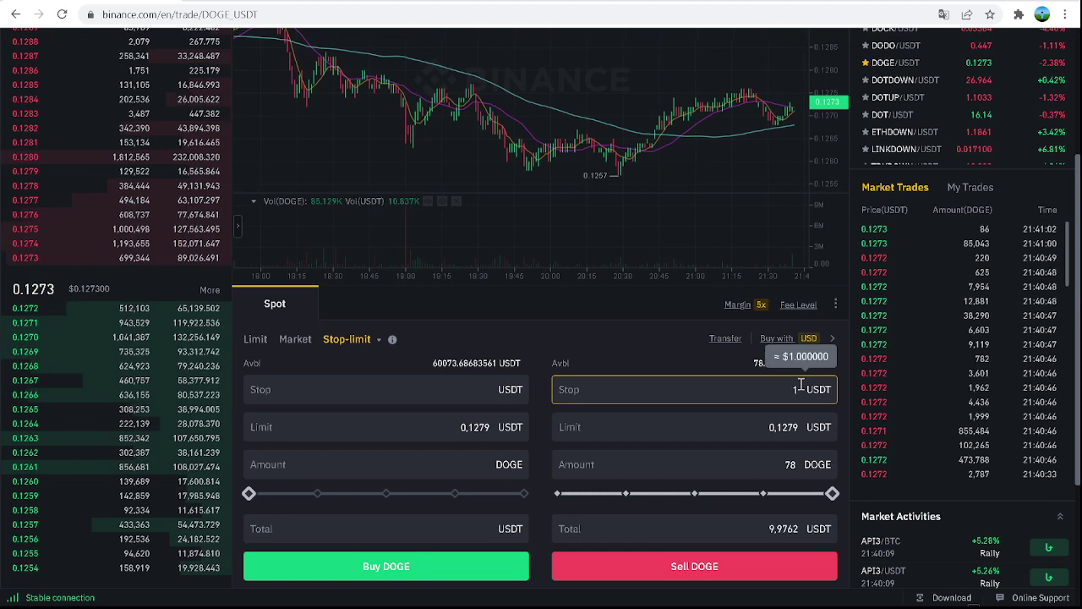
type("0")
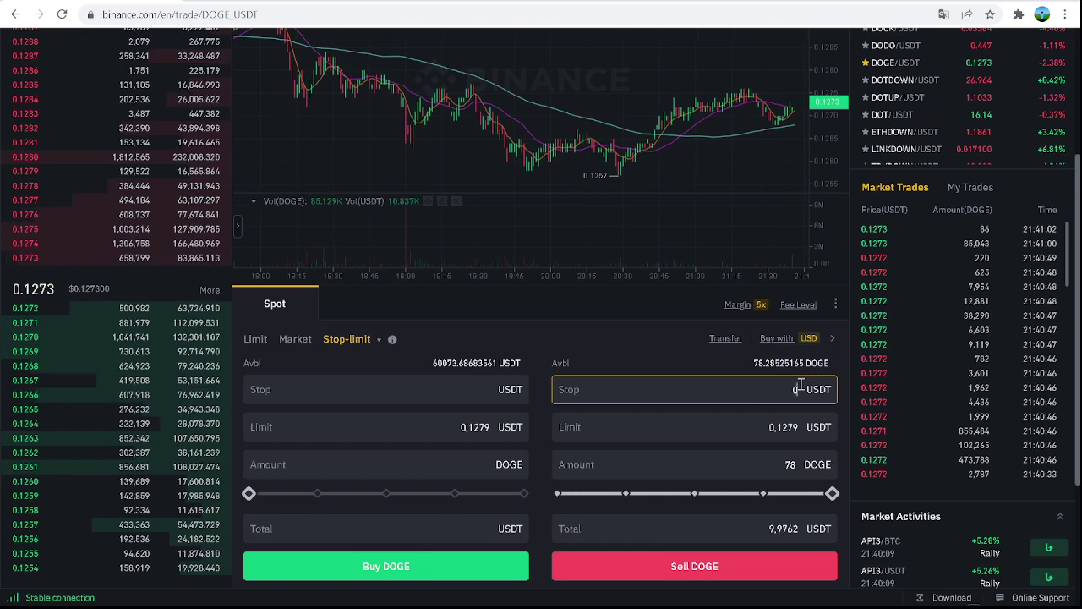
type(",125")
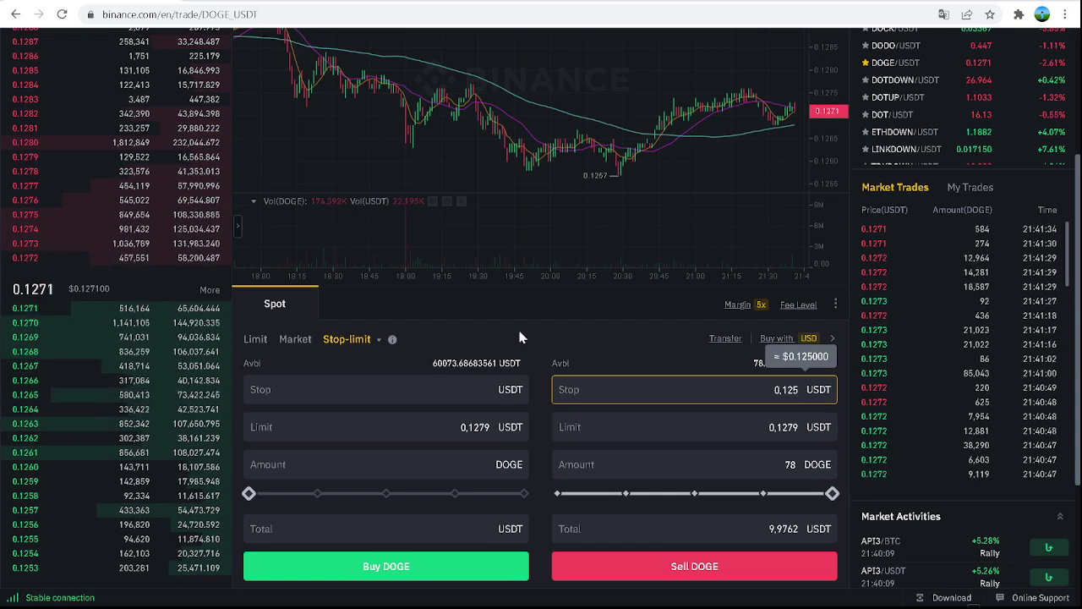
Set the limit price of the stop-limit sell order to 0.124 USDT
left_click(798, 427)
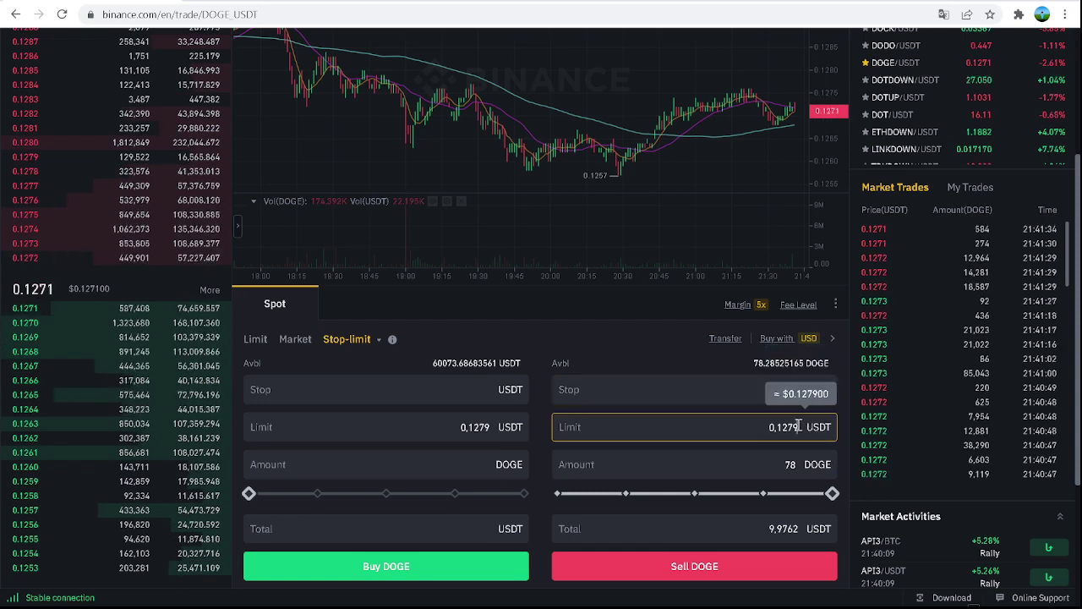
key("BackSpace")
key("BackSpace")
type("4")
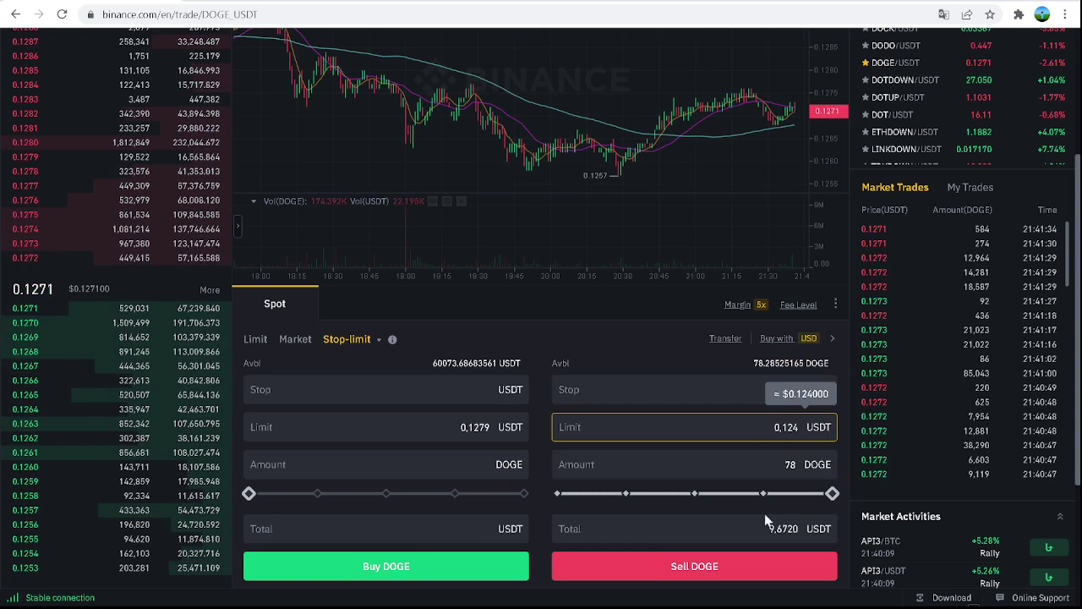
left_click(665, 358)
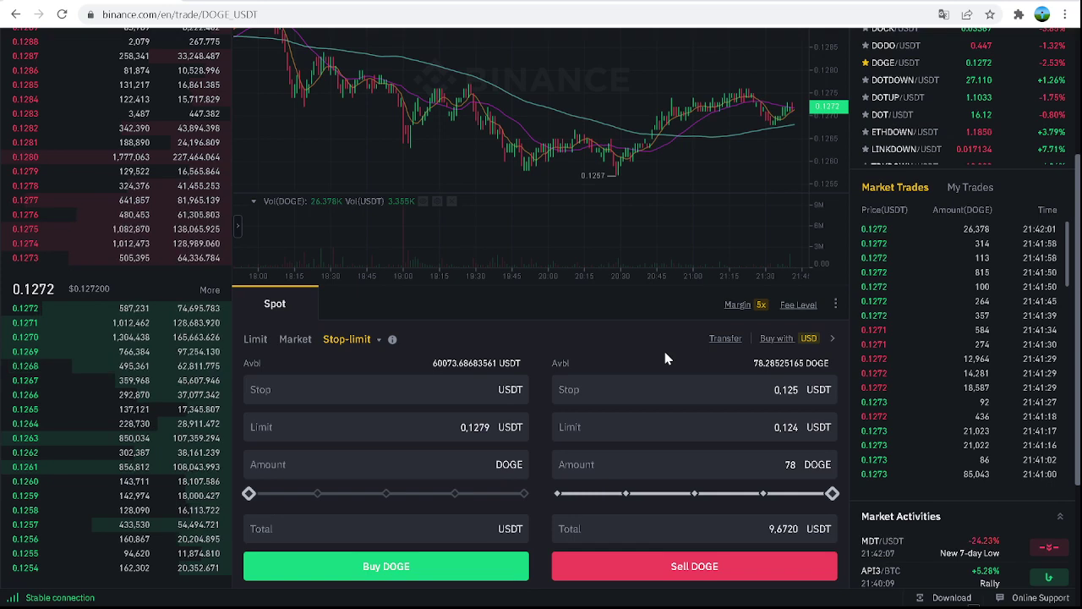
Lower the limit price of the stop-limit sell order to 0.10 USDT
left_click(800, 427)
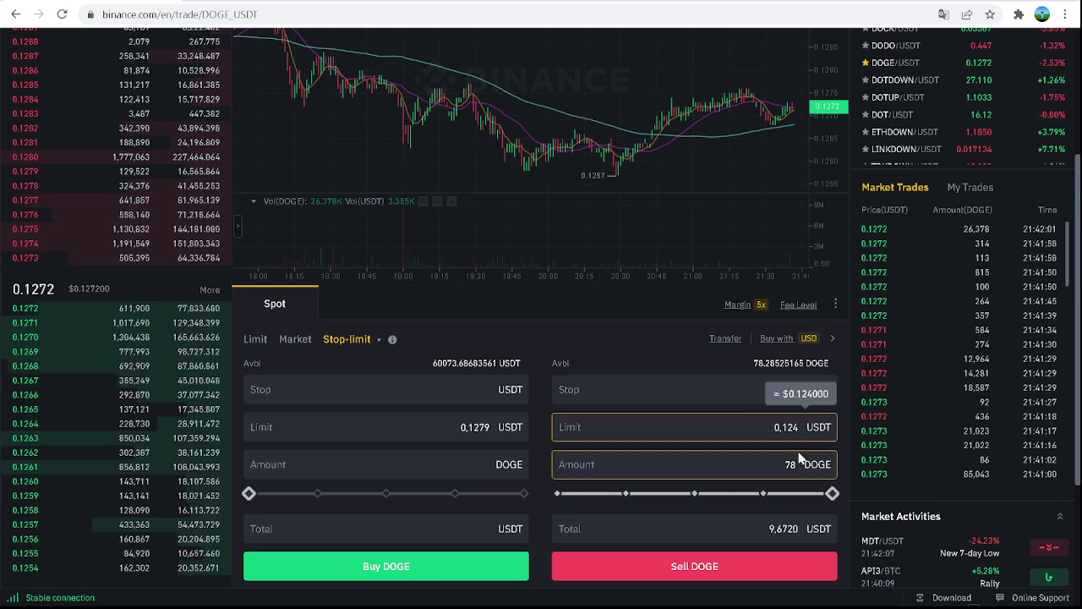
key("BackSpace")
key("BackSpace")
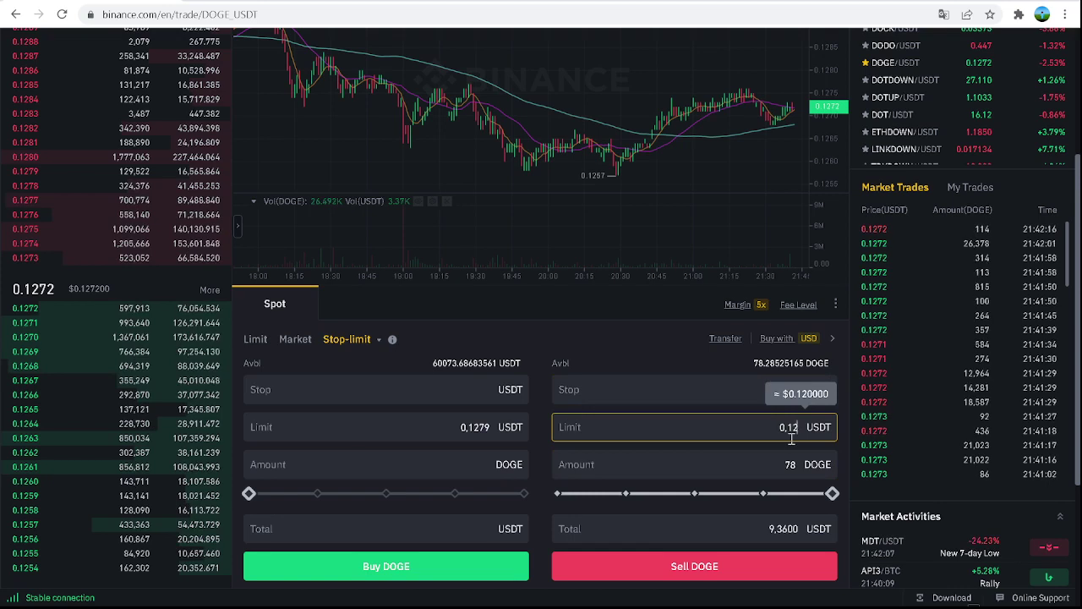
type("0")
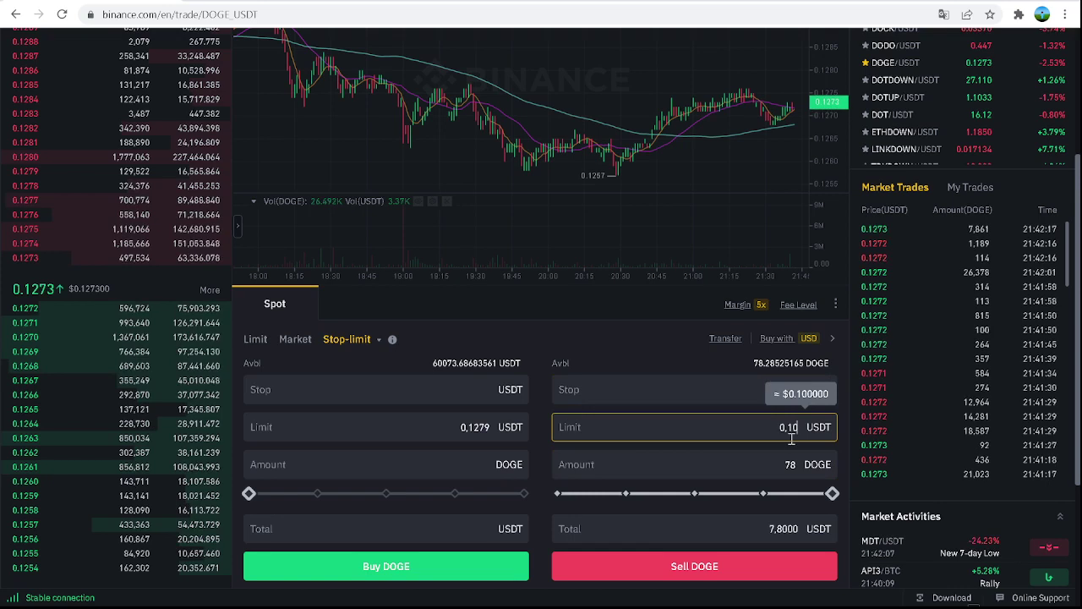
left_click(640, 345)
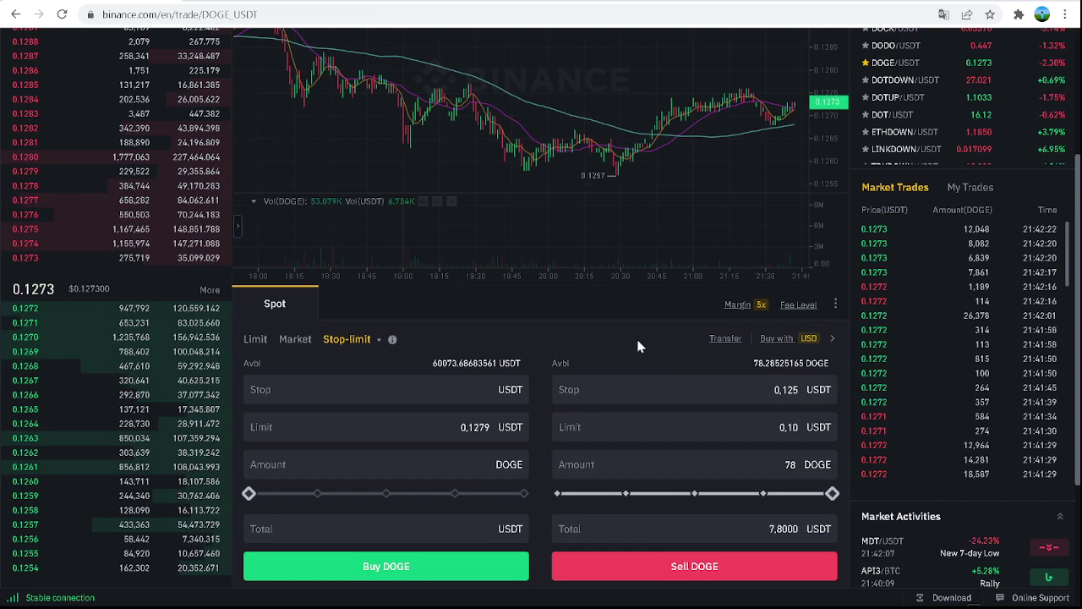
Try to place and confirm the stop-limit order selling 78 DOGE with stop 0.125 and limit 0.10 USDT
left_click(786, 429)
left_click(782, 390)
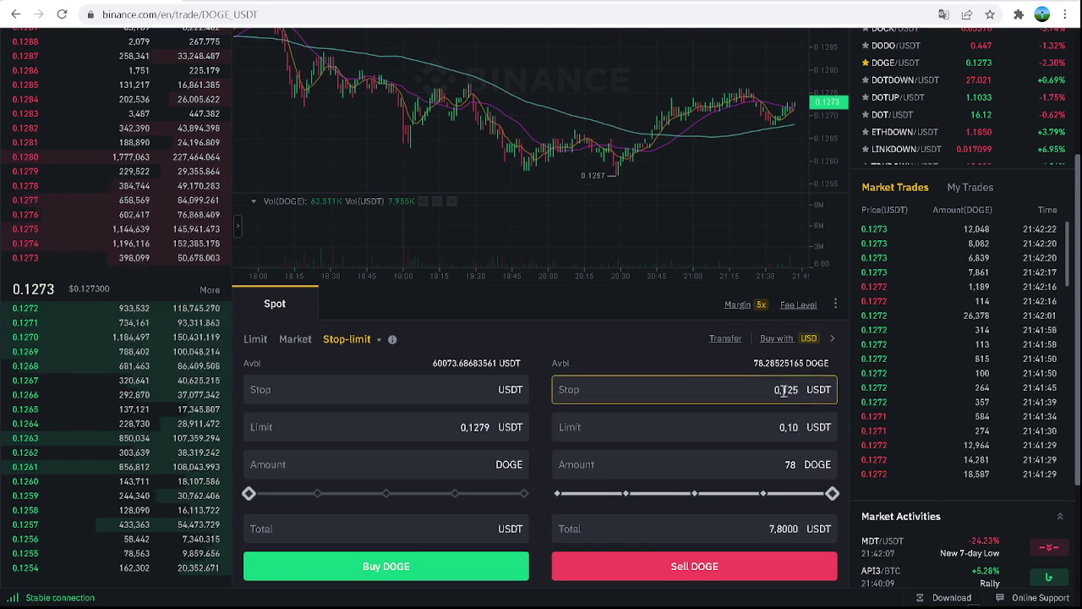
left_click(791, 422)
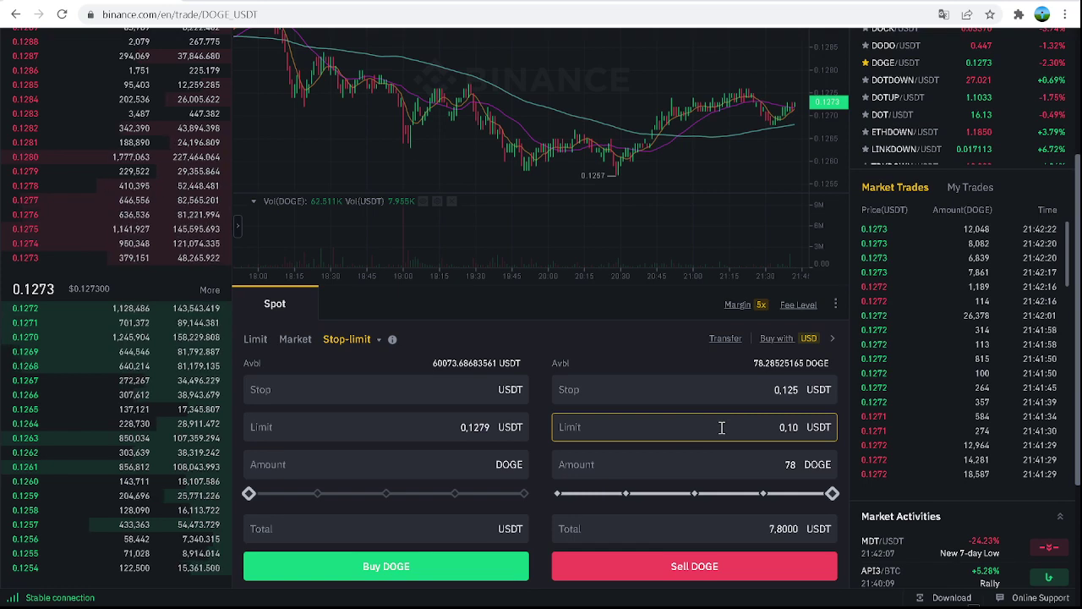
left_click(698, 567)
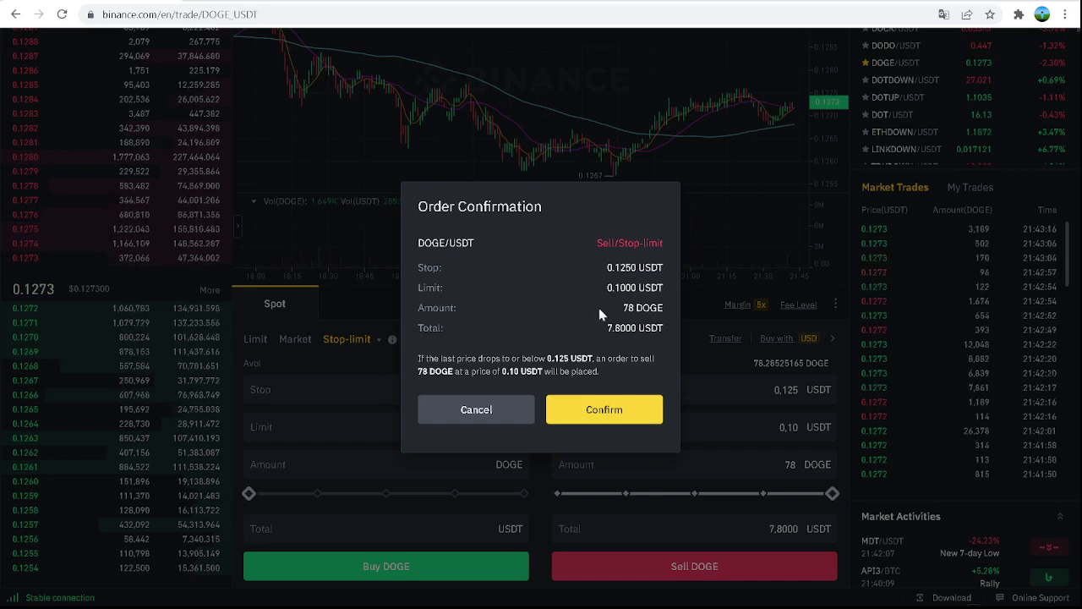
left_click(575, 413)
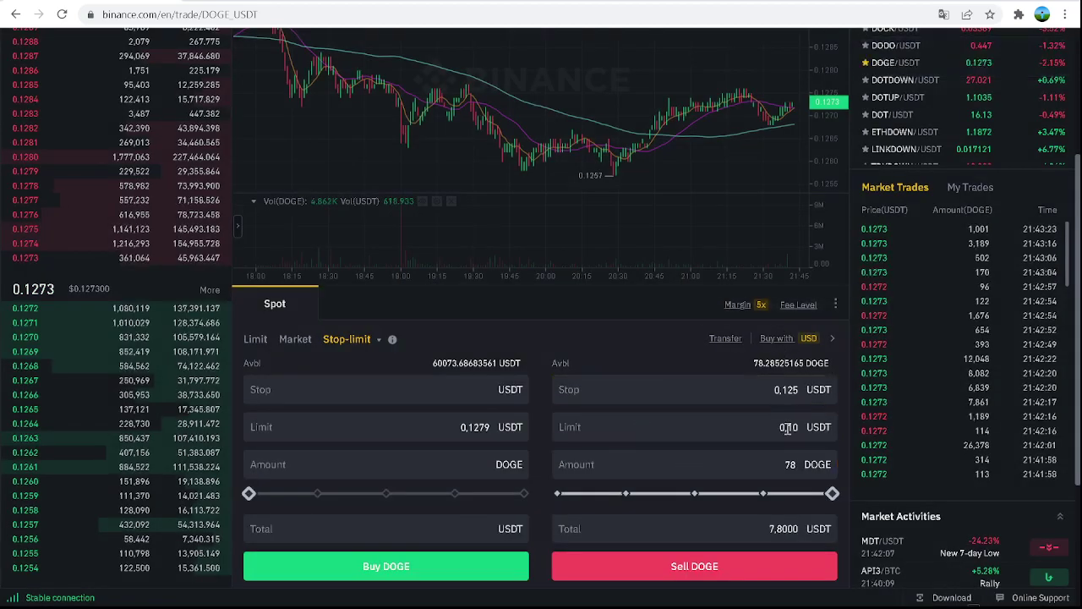
Switch the DOGE/USDT order form from Limit back to Stop-limit
mouse_move(826, 494)
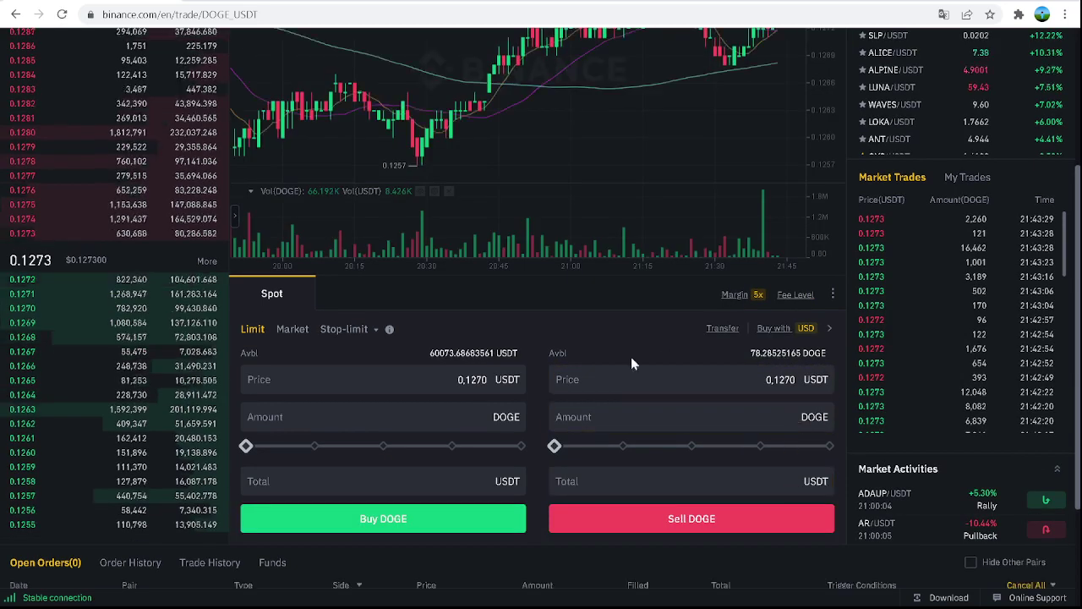
left_click(346, 338)
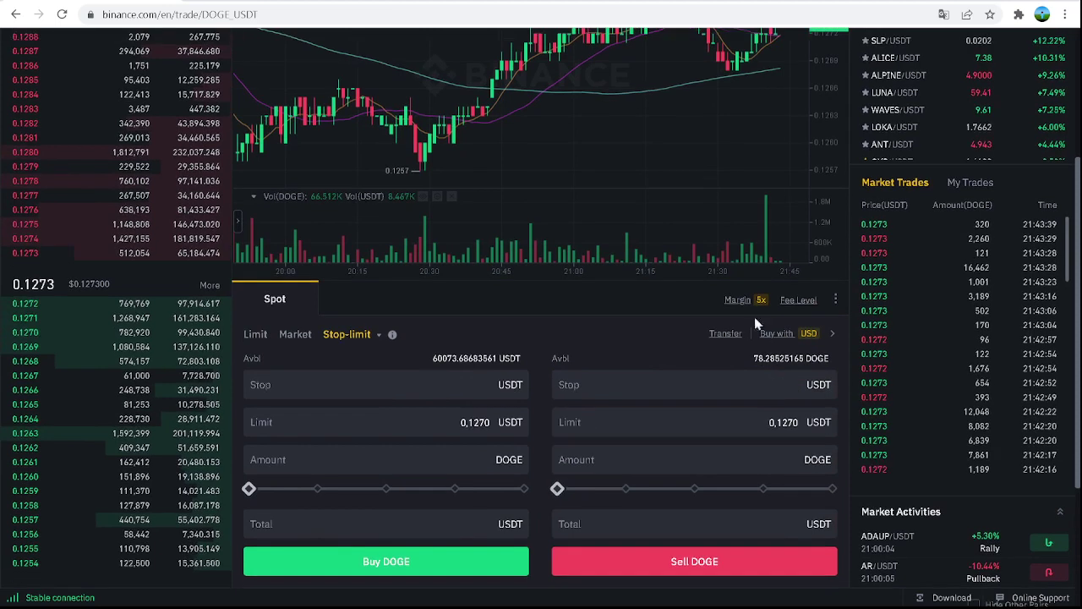
mouse_move(795, 313)
Review the DOGE/USDT price chart, order book, stop-limit sell form and open orders list
scroll(548, 448, "down", 2)
scroll(548, 448, "up", 3)
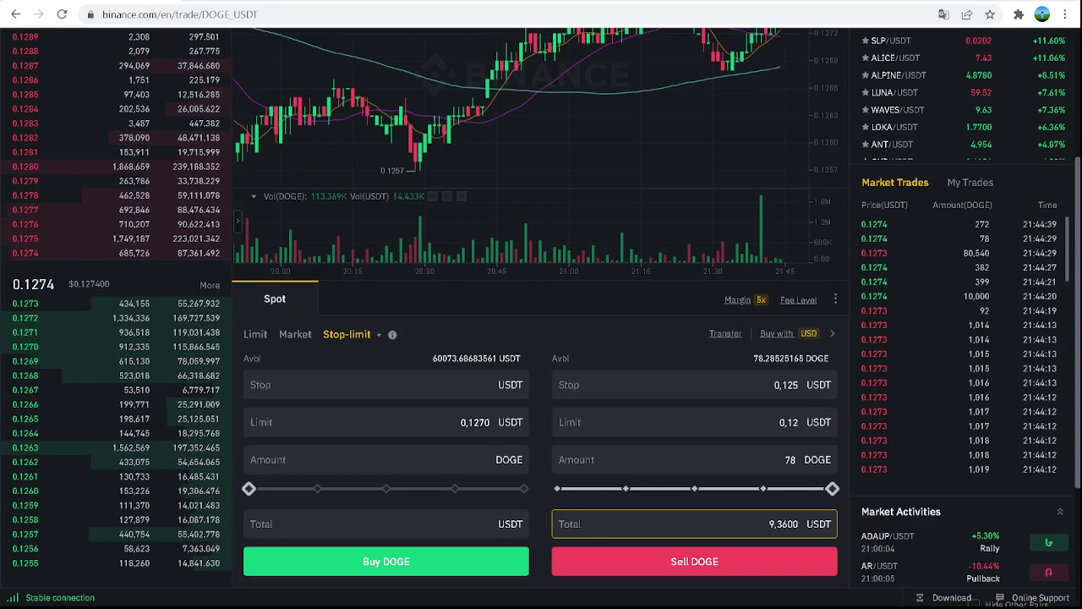
scroll(693, 459, "up", 1)
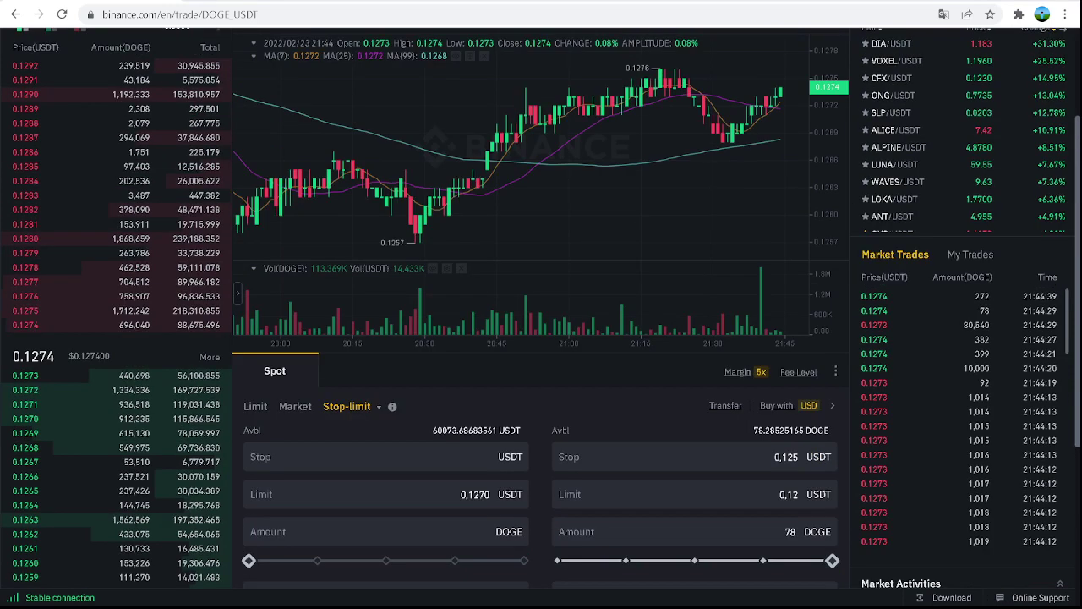
scroll(693, 459, "up", 2)
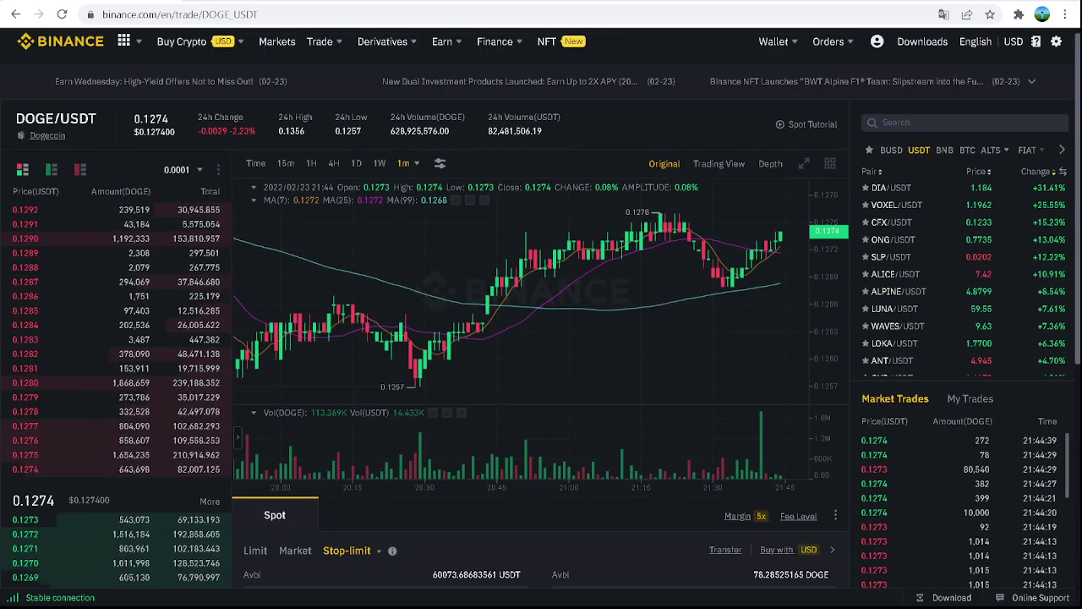
scroll(385, 531, "down", 2)
scroll(385, 531, "down", 2)
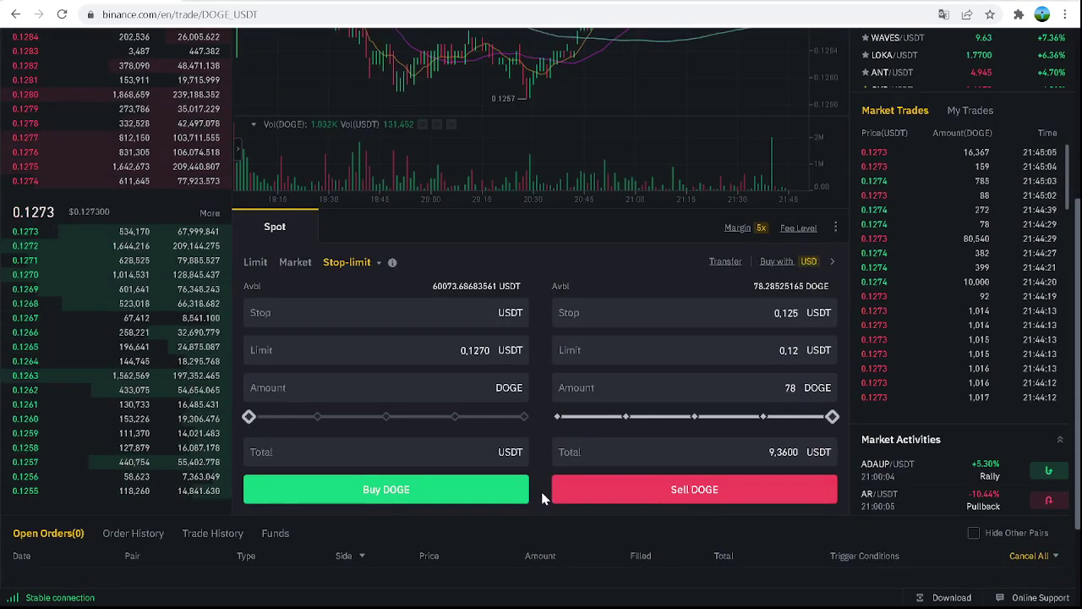
scroll(542, 497, "up", 2)
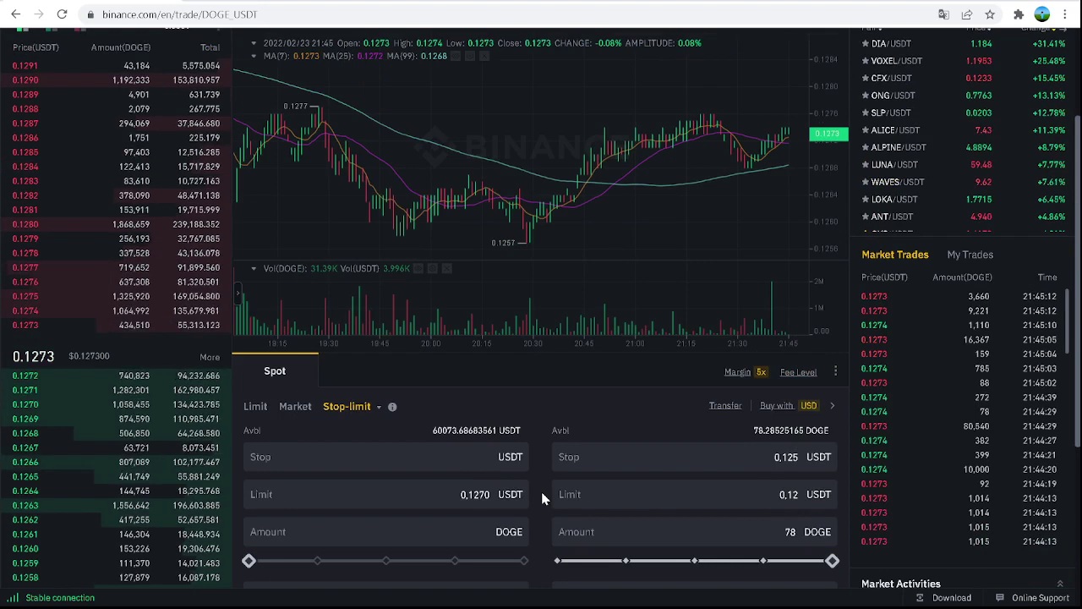
scroll(541, 491, "up", 2)
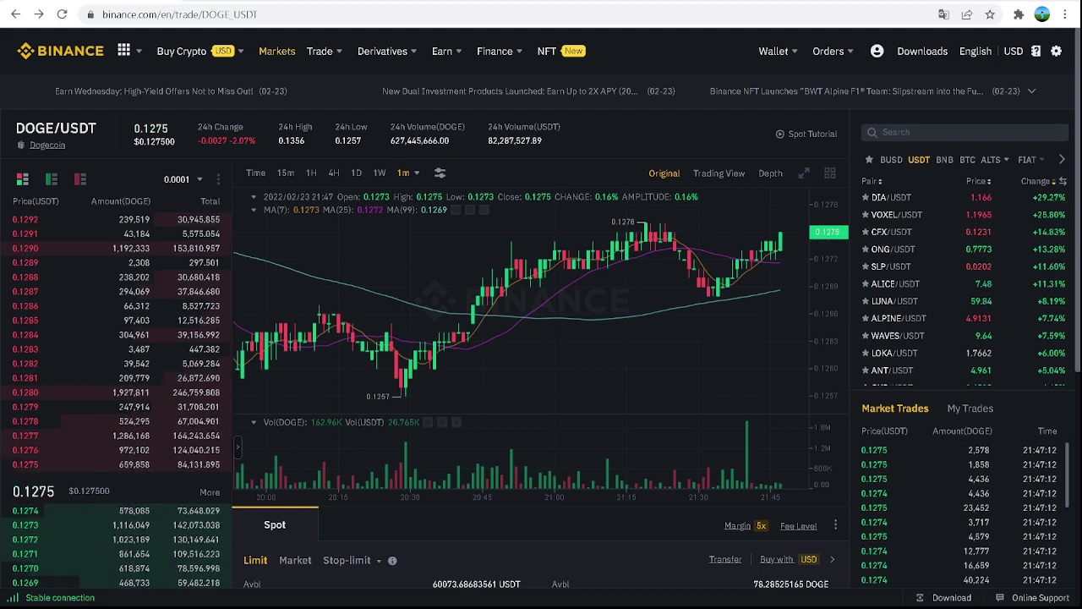
Open the Markets overview and sort all cryptocurrencies by 24h change, biggest losers first
left_click(276, 51)
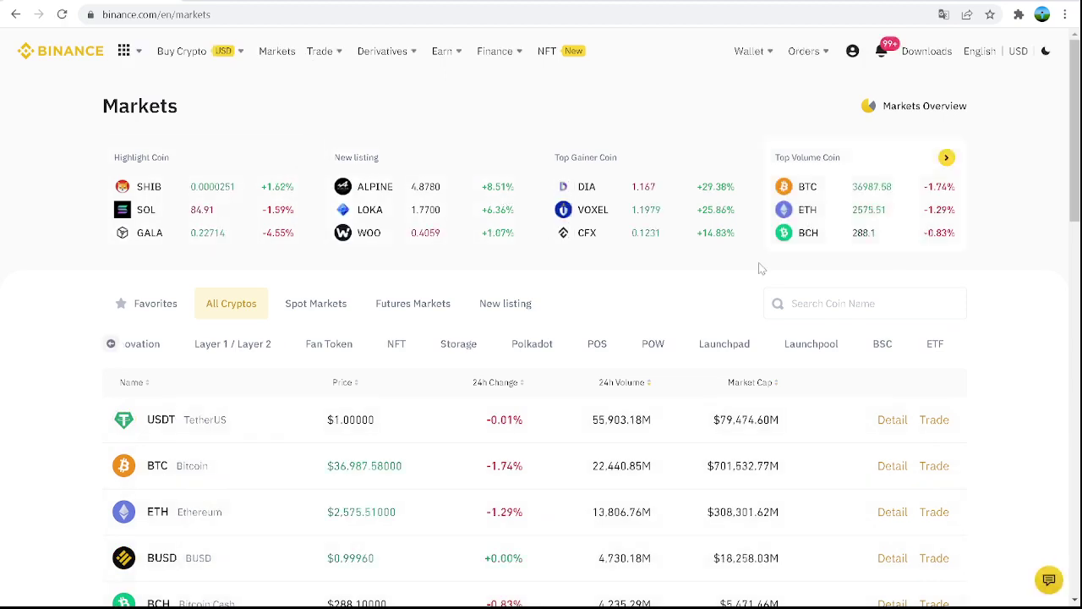
scroll(606, 355, "down", 1)
scroll(607, 355, "down", 1)
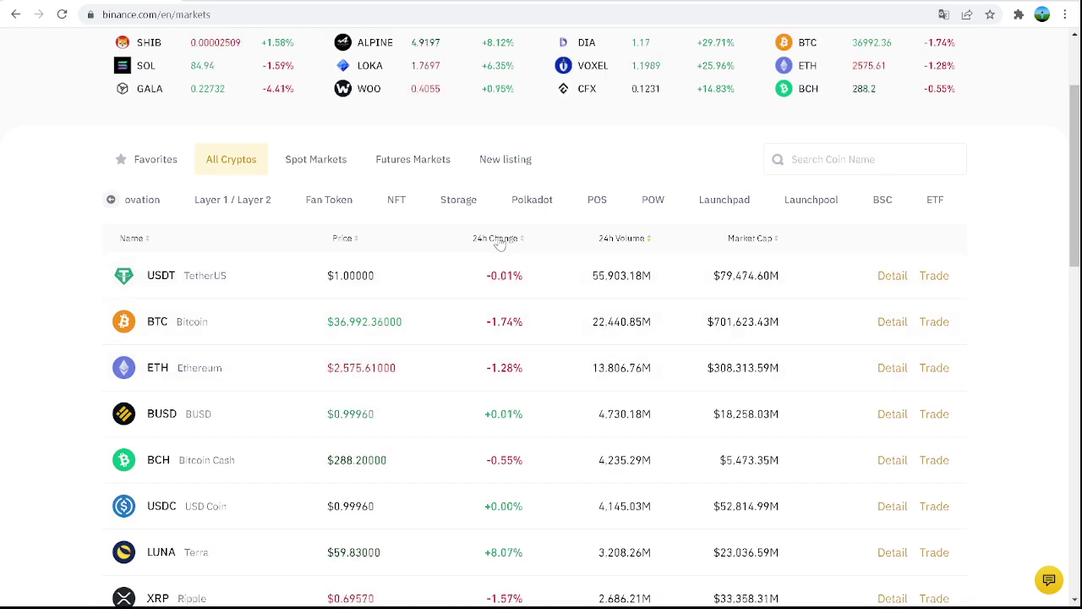
left_click(499, 241)
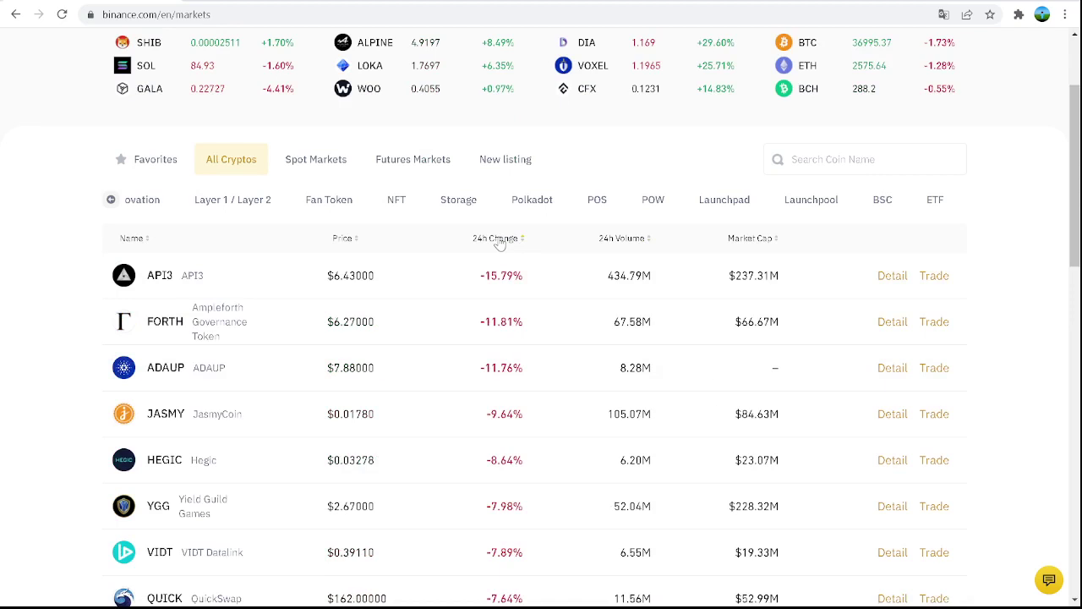
Sort all cryptocurrencies by 24h change with the biggest gainers first, and re-sort them by highest 24h volume
left_click(498, 241)
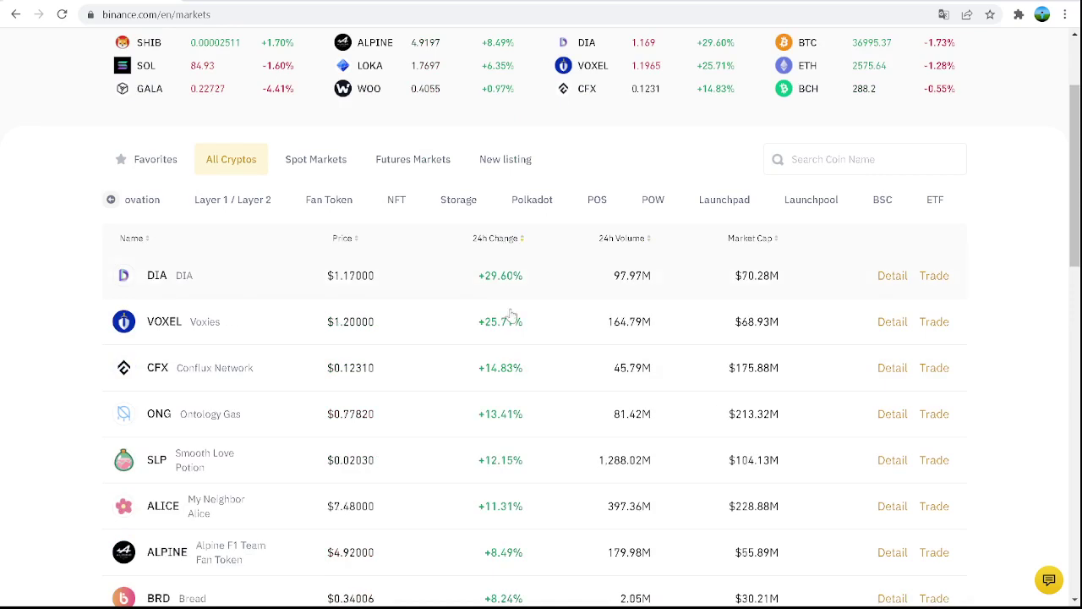
scroll(517, 363, "down", 1)
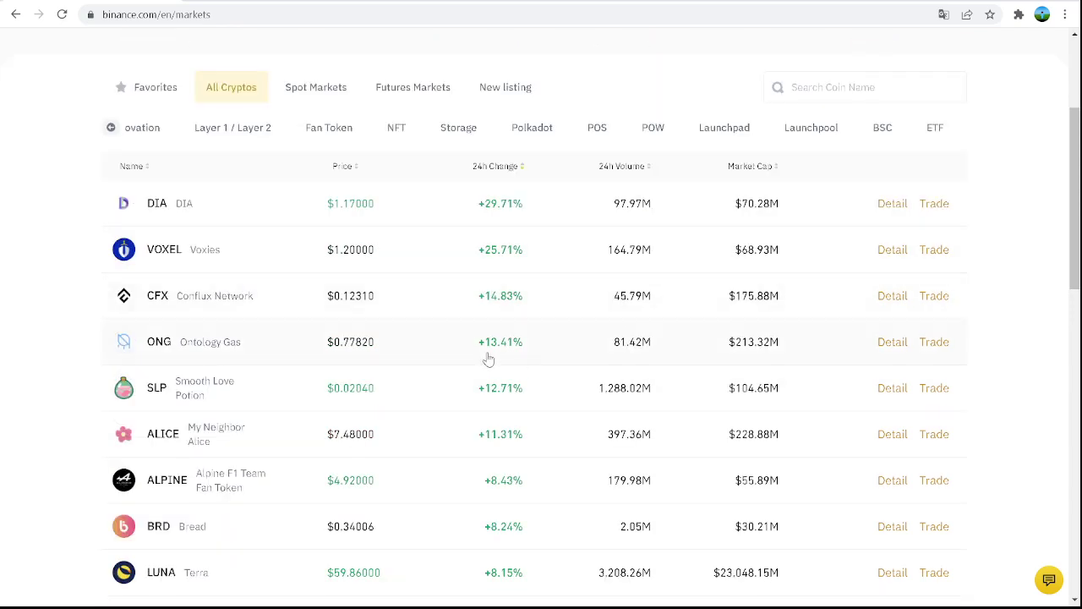
left_click(633, 168)
left_click(633, 168)
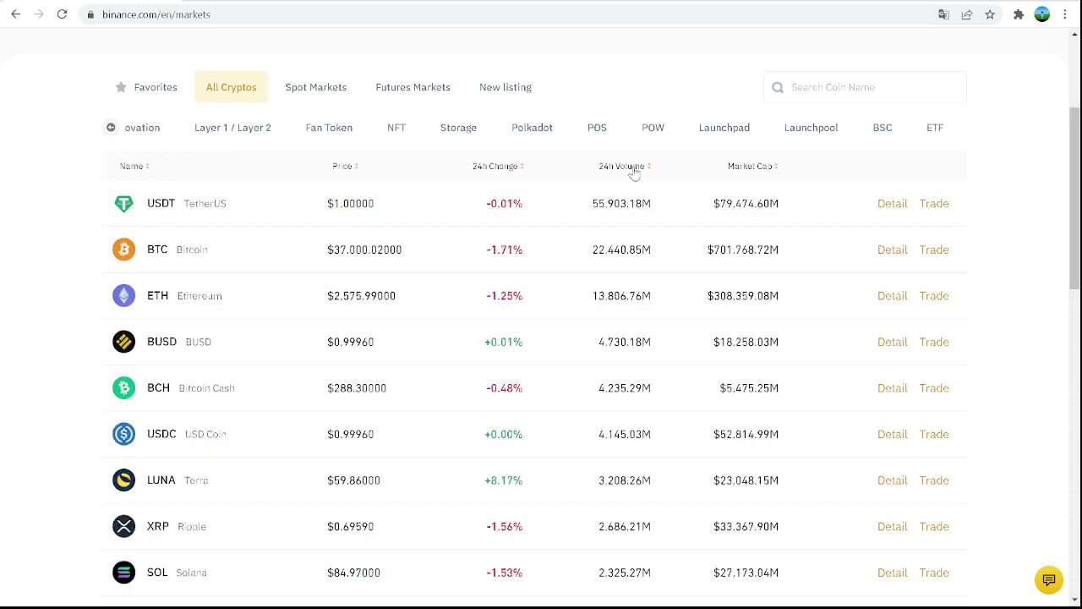
Examine the first page of coins ranked by 24h volume and the summary cards above the list
scroll(627, 226, "down", 5)
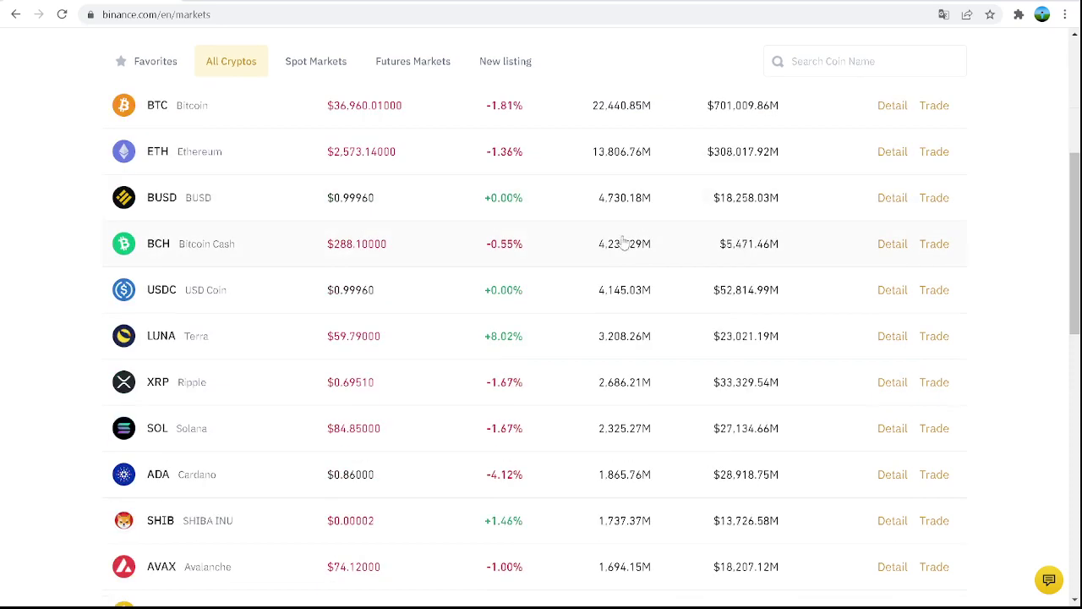
scroll(614, 283, "down", 2)
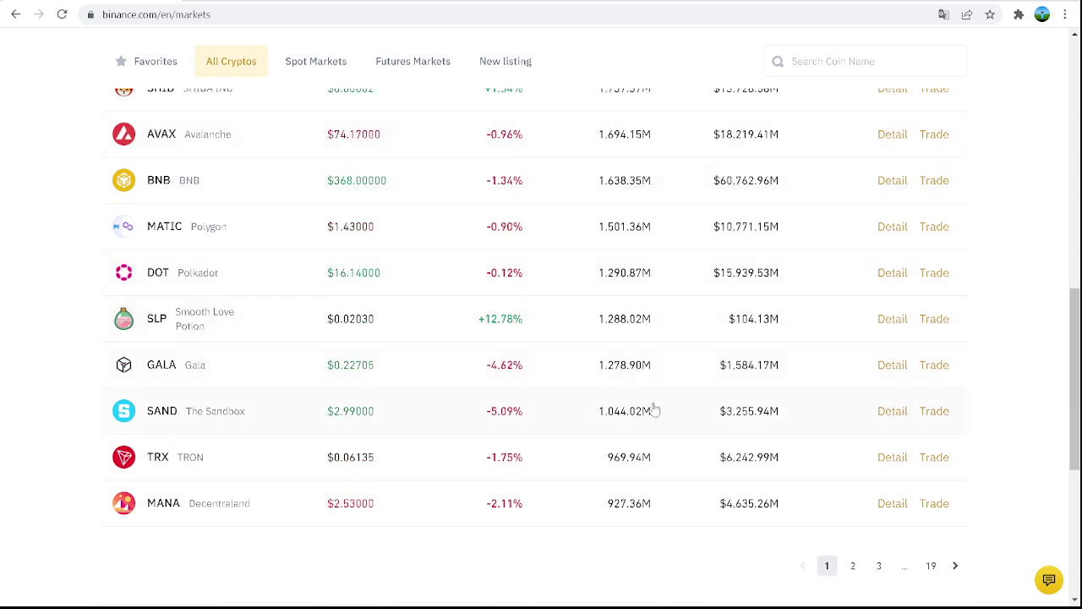
scroll(653, 423, "up", 3)
scroll(653, 420, "up", 3)
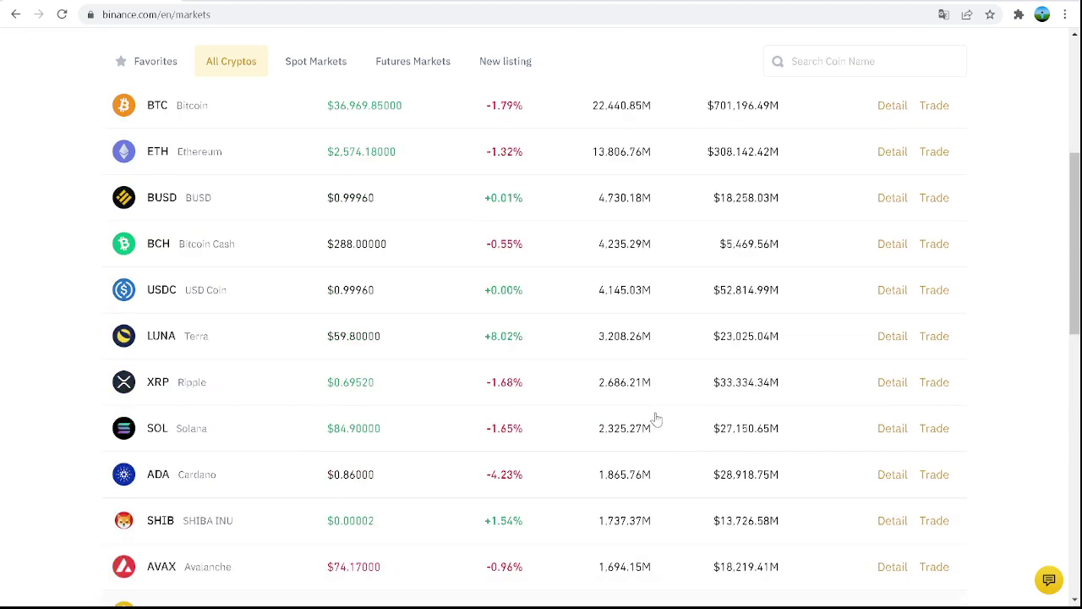
scroll(653, 414, "up", 2)
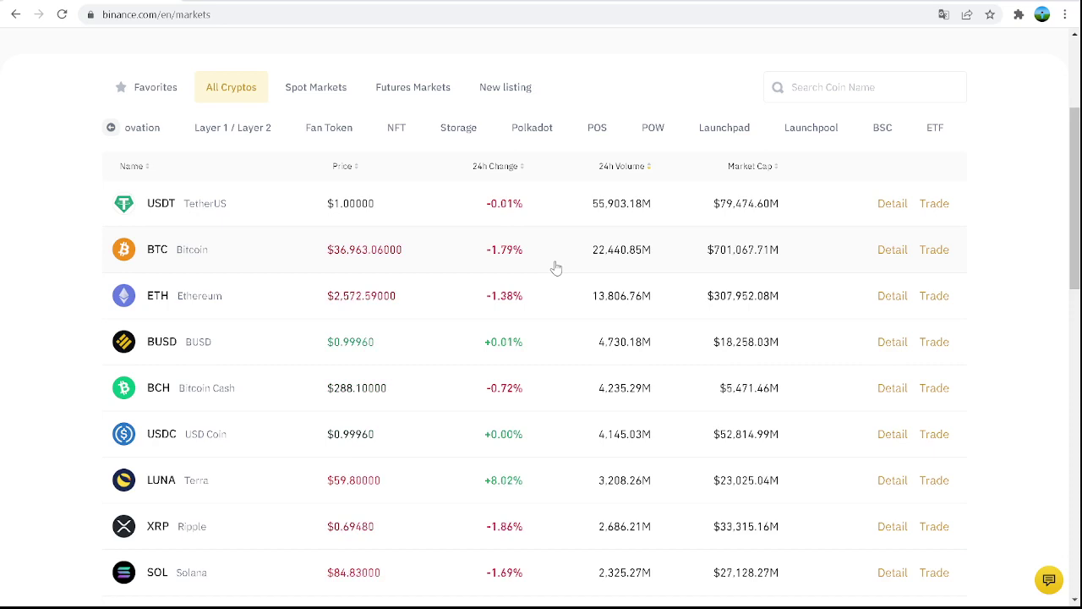
scroll(555, 268, "up", 1)
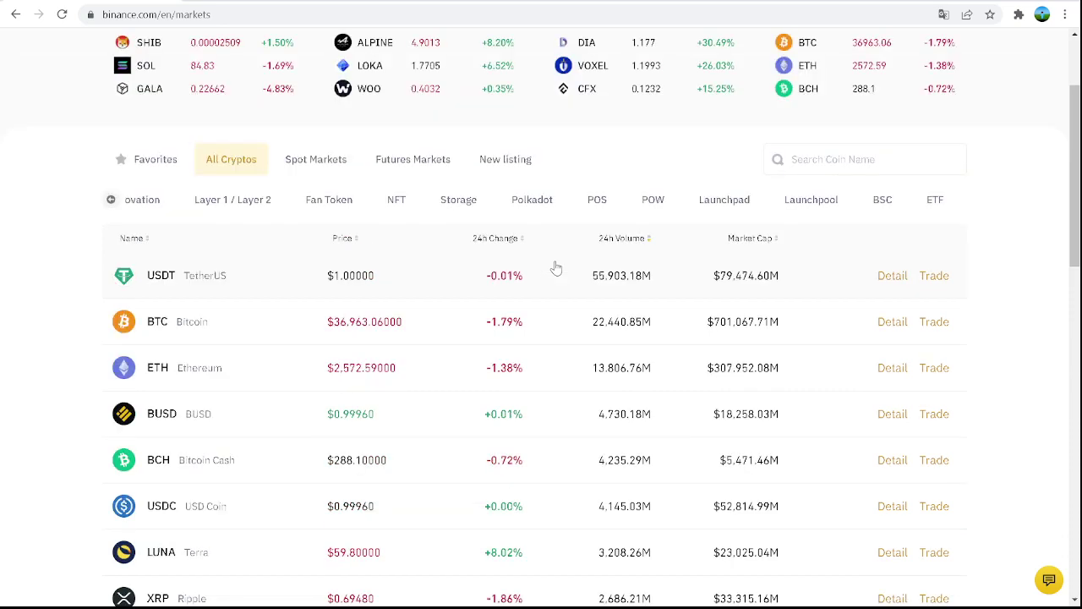
scroll(555, 268, "up", 1)
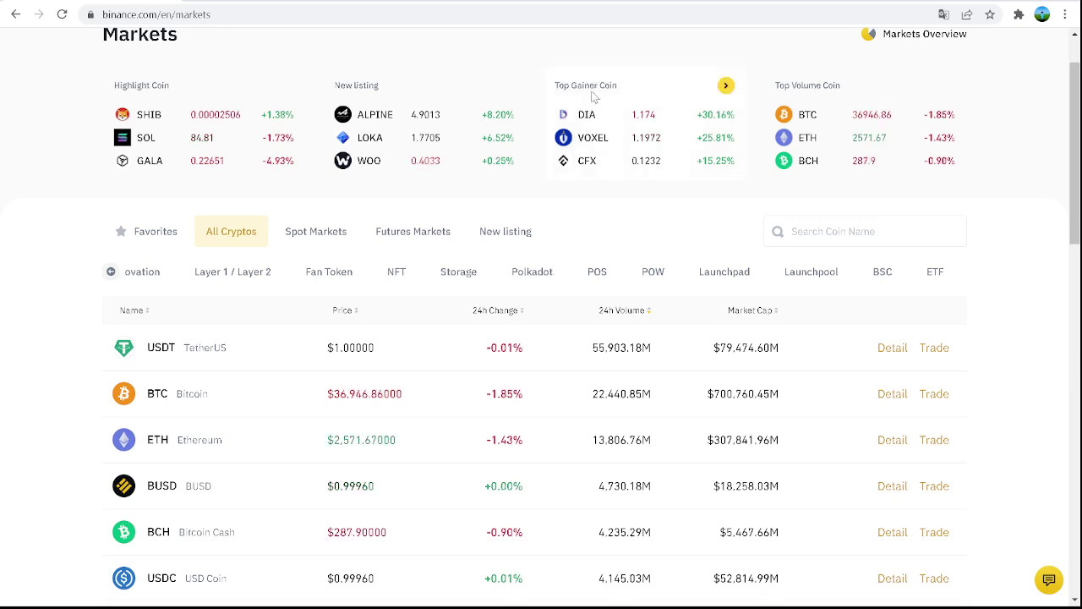
Open the full Top Gainer Coin overview and review its rankings, futures and ETF lists, Price Change Distribution chart and Top Movers
left_click(727, 86)
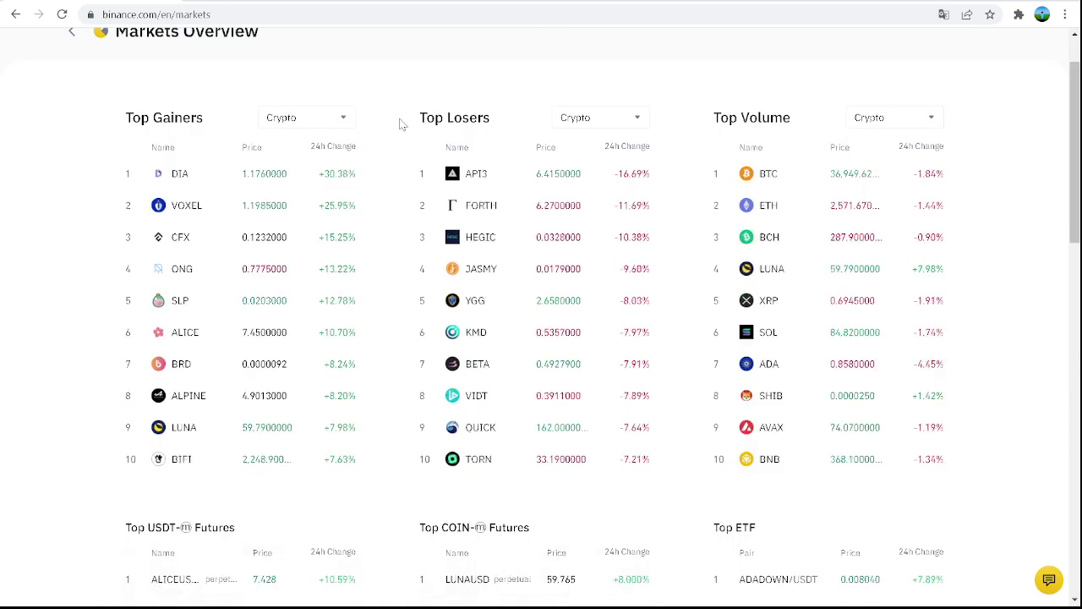
scroll(399, 121, "up", 1)
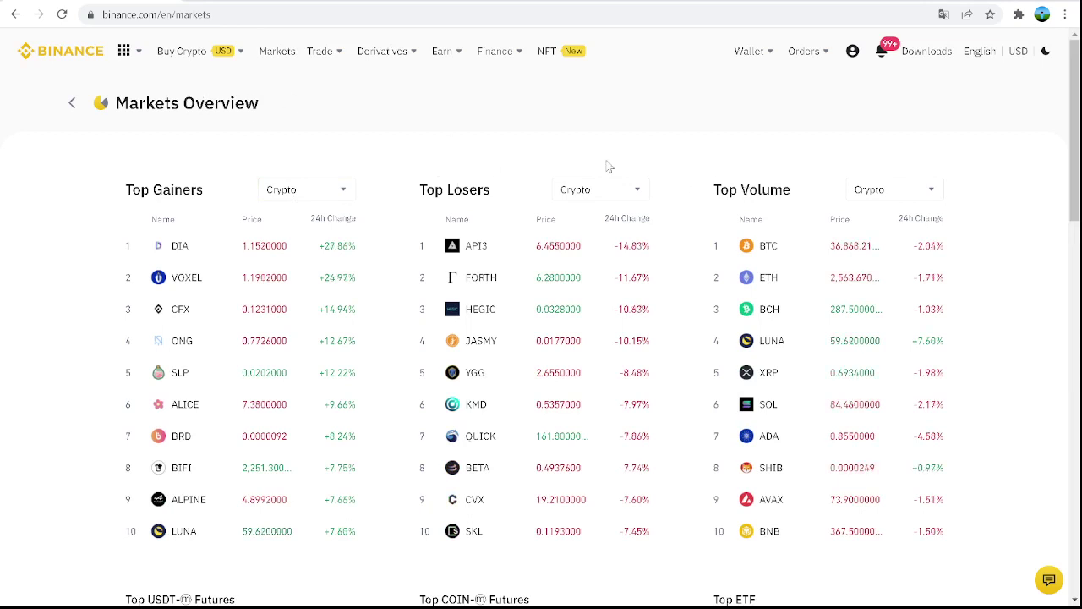
scroll(668, 181, "down", 3)
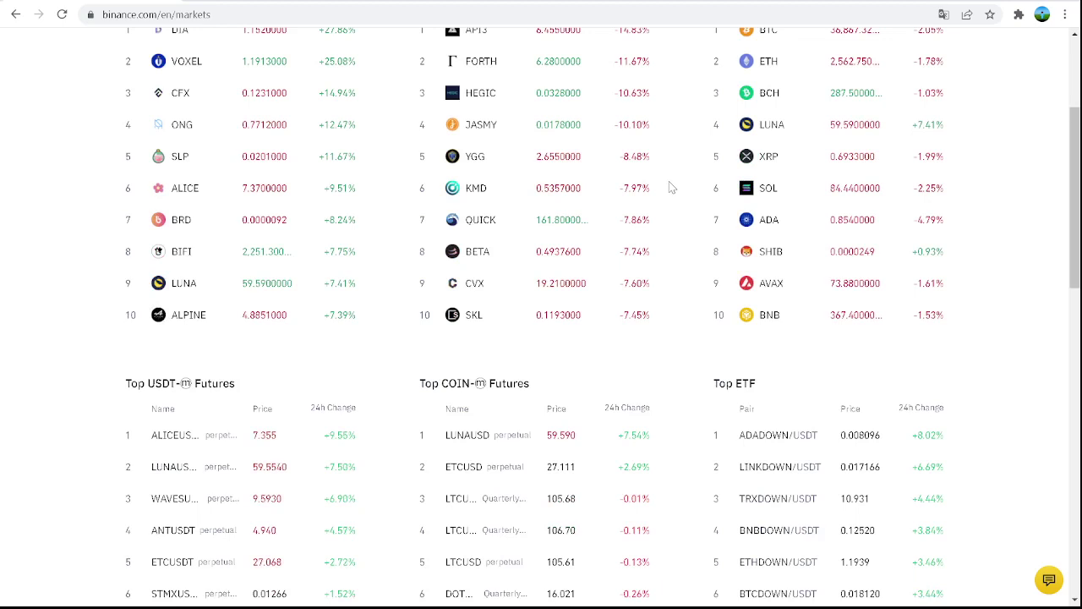
scroll(670, 186, "down", 3)
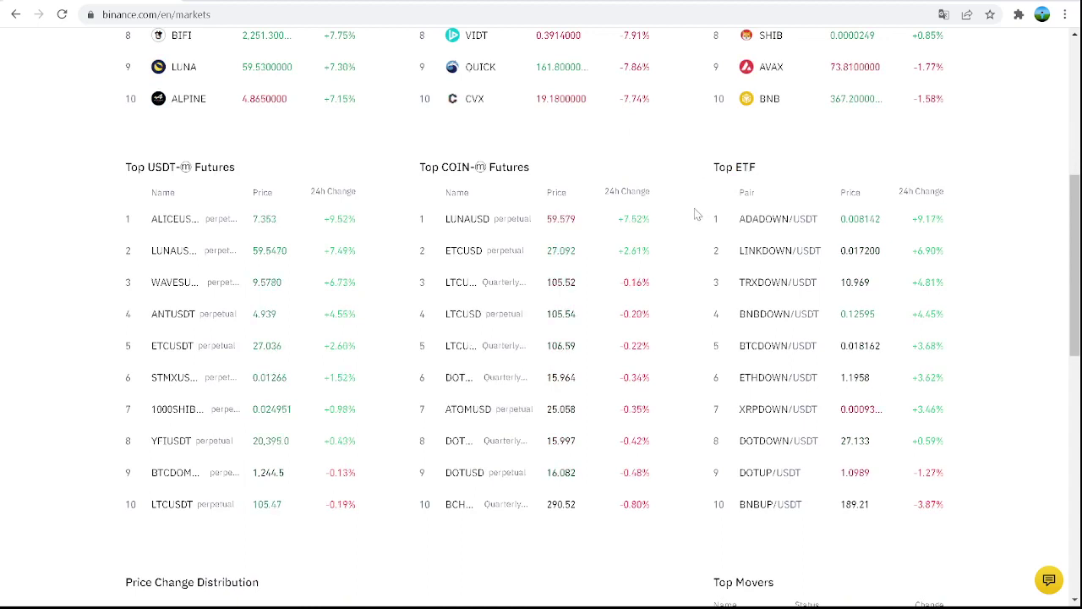
scroll(688, 213, "down", 3)
scroll(683, 220, "down", 1)
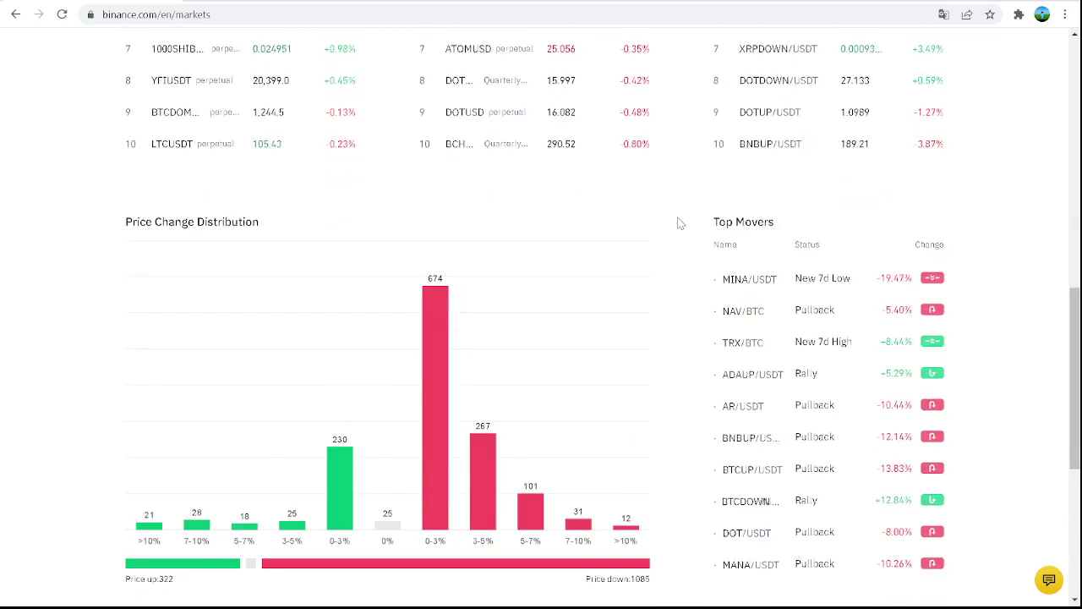
scroll(672, 228, "down", 1)
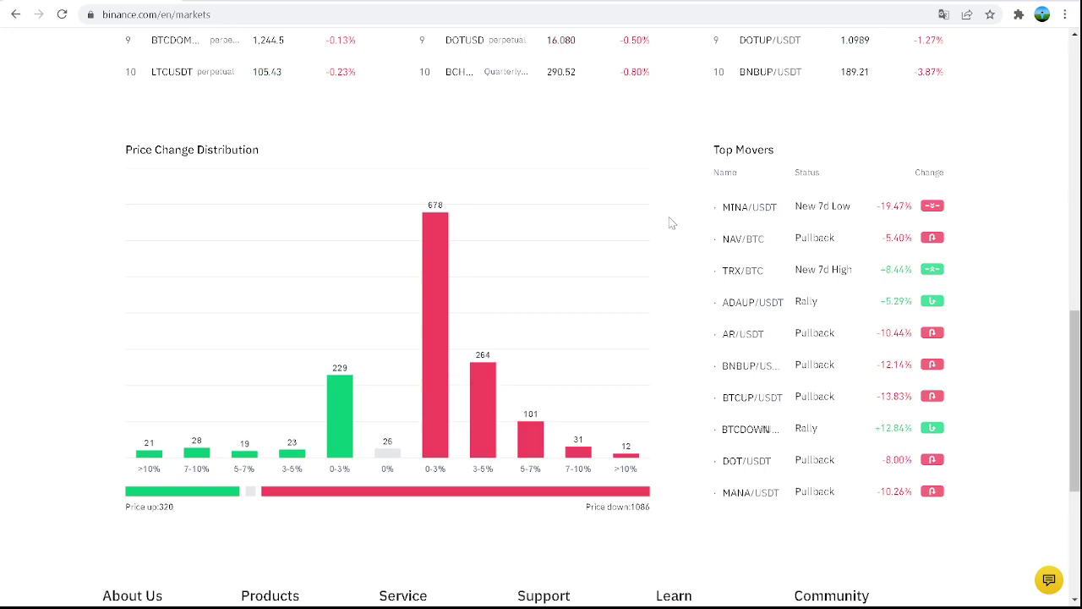
scroll(655, 232, "down", 2)
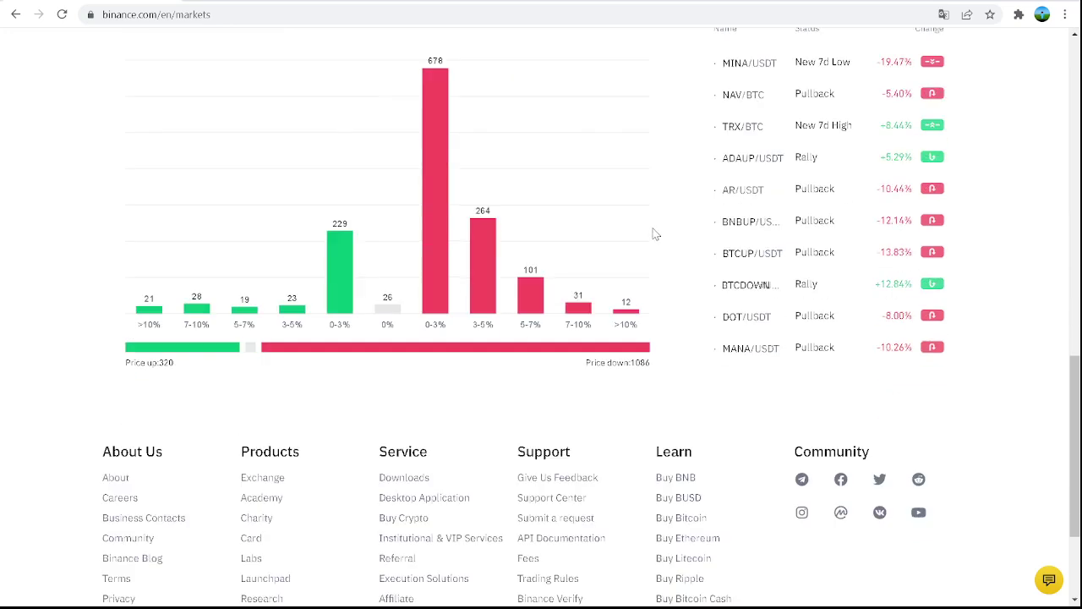
scroll(653, 233, "down", 2)
scroll(652, 234, "up", 9)
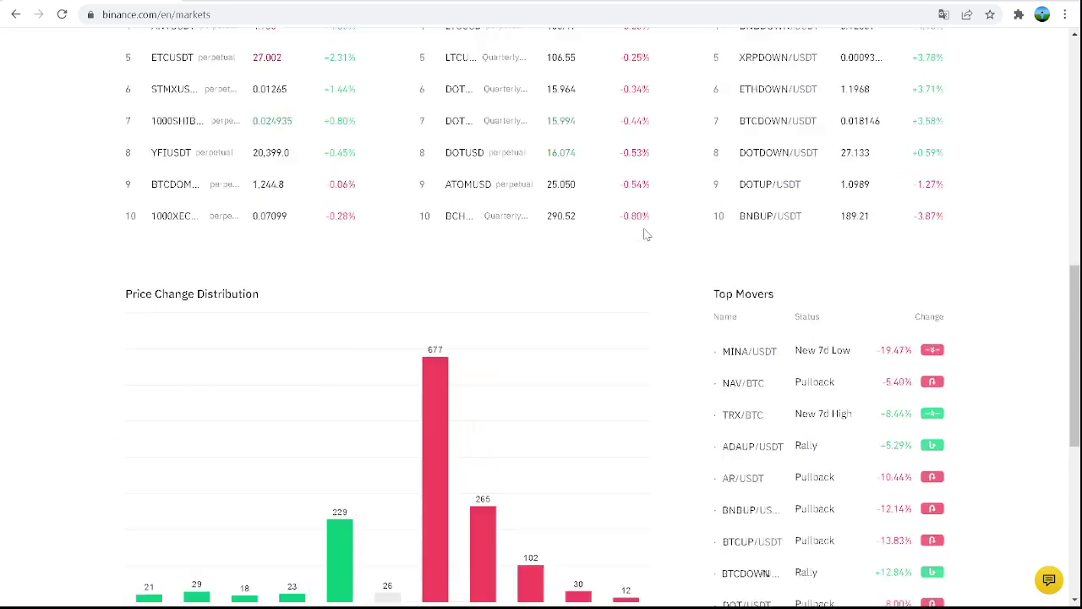
scroll(645, 234, "up", 5)
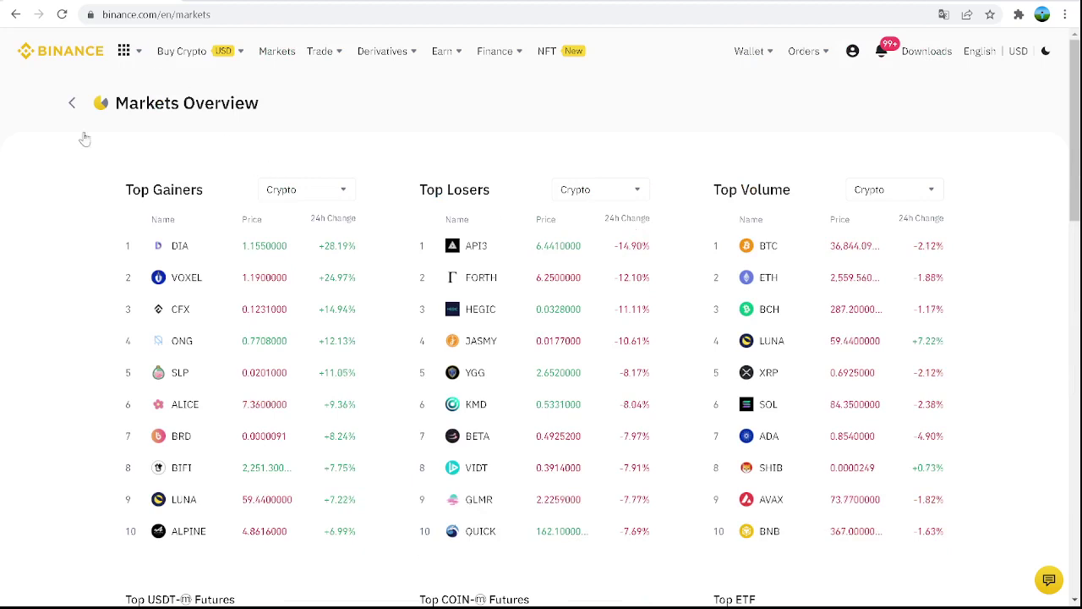
Return from the Markets Overview to the Markets page and show the New listing coins
left_click(74, 103)
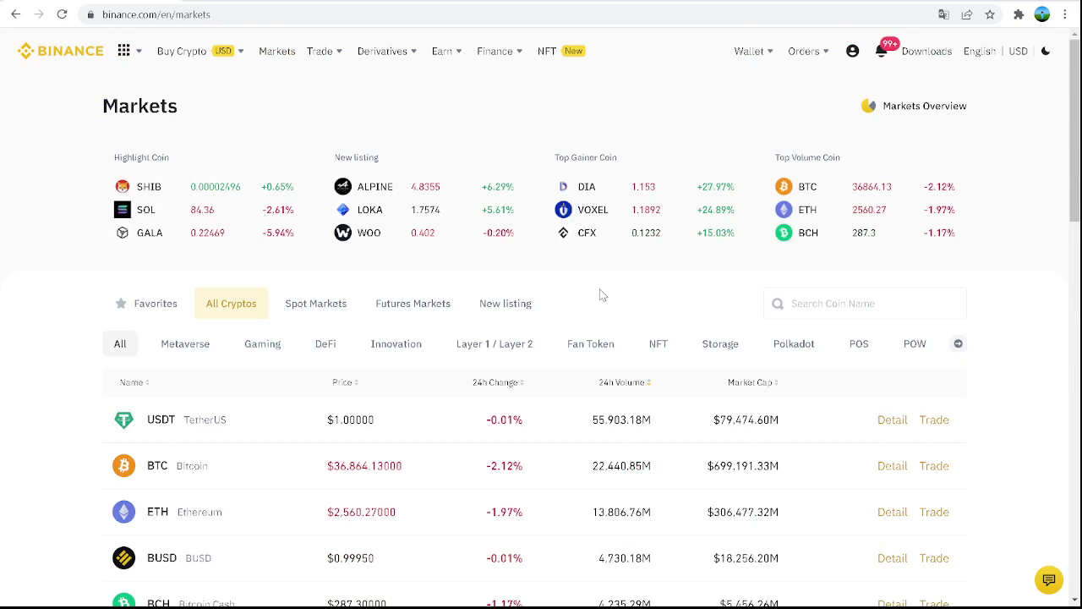
mouse_move(669, 237)
mouse_move(483, 167)
left_click(505, 160)
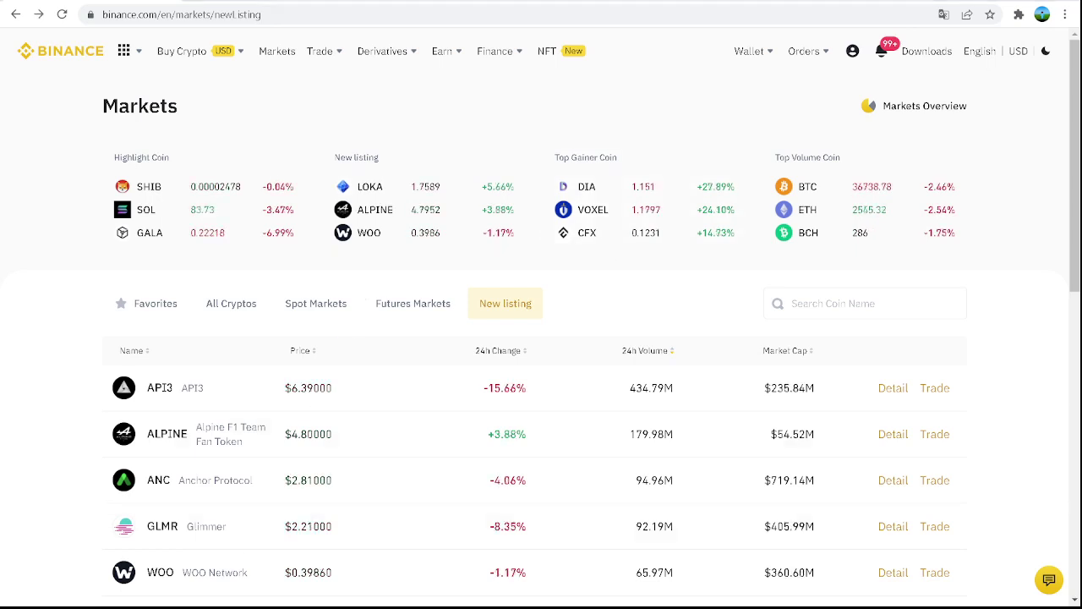
Show the Futures Markets list and open the USDⓈ-M Futures trading page from the Derivatives products
left_click(403, 308)
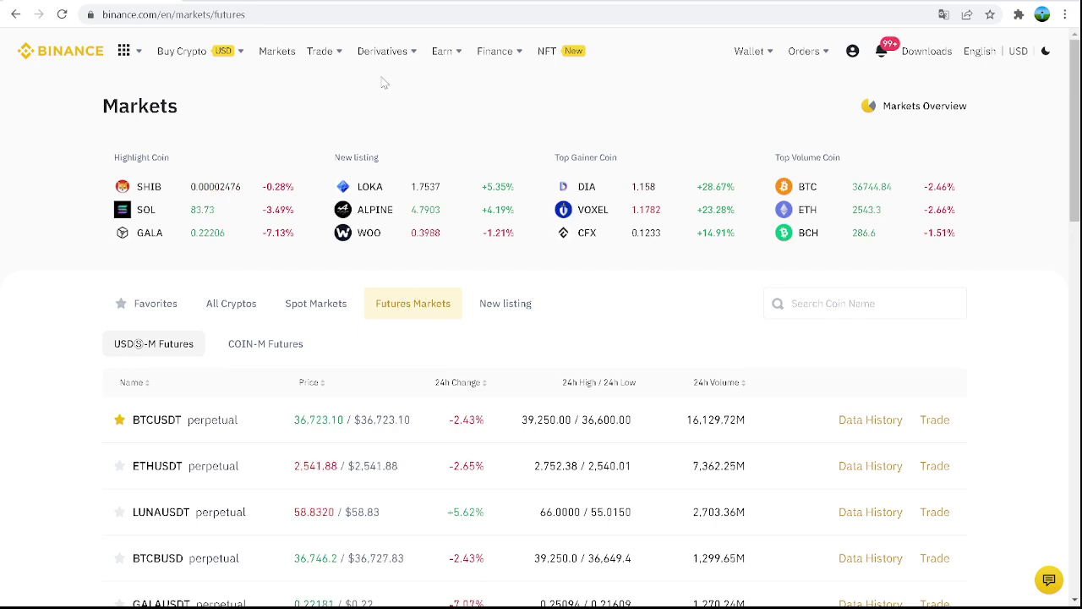
mouse_move(377, 56)
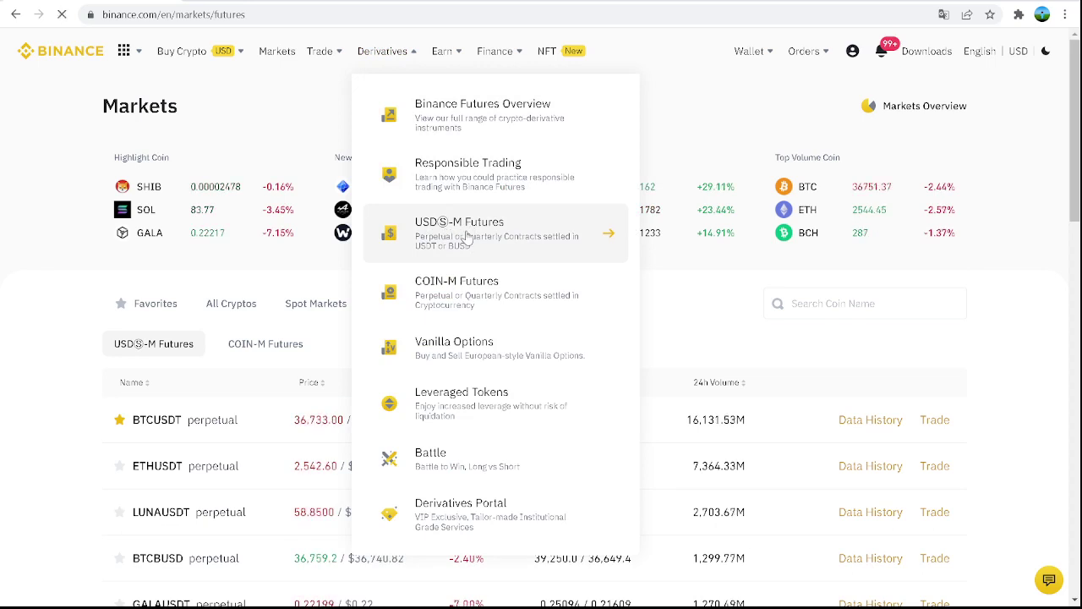
left_click(466, 235)
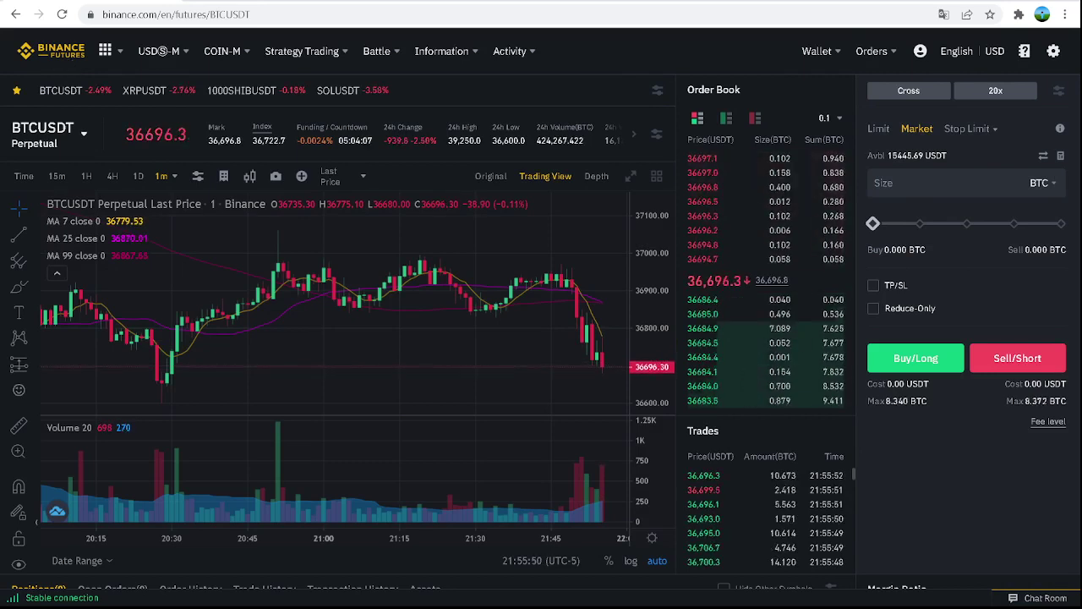
Rearrange the BTCUSDT perpetual trading layout so the Order Book sits below the Trades list
mouse_move(933, 108)
left_mouse_down()
mouse_move(871, 144)
mouse_move(944, 107)
left_mouse_up()
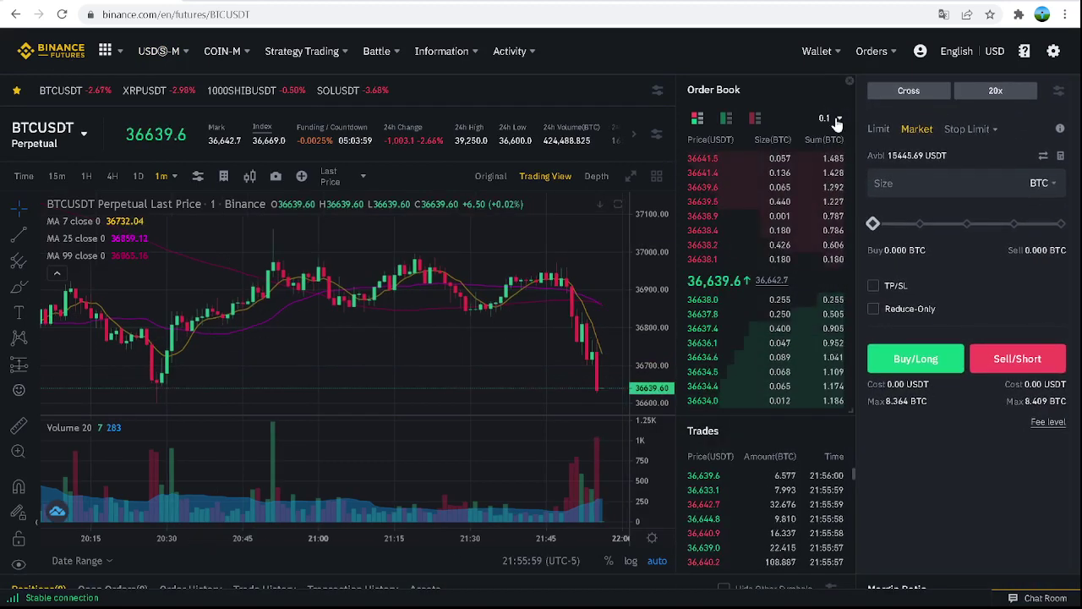
mouse_move(944, 113)
left_mouse_down()
mouse_move(909, 140)
mouse_move(752, 174)
mouse_move(919, 150)
mouse_move(956, 110)
left_mouse_up()
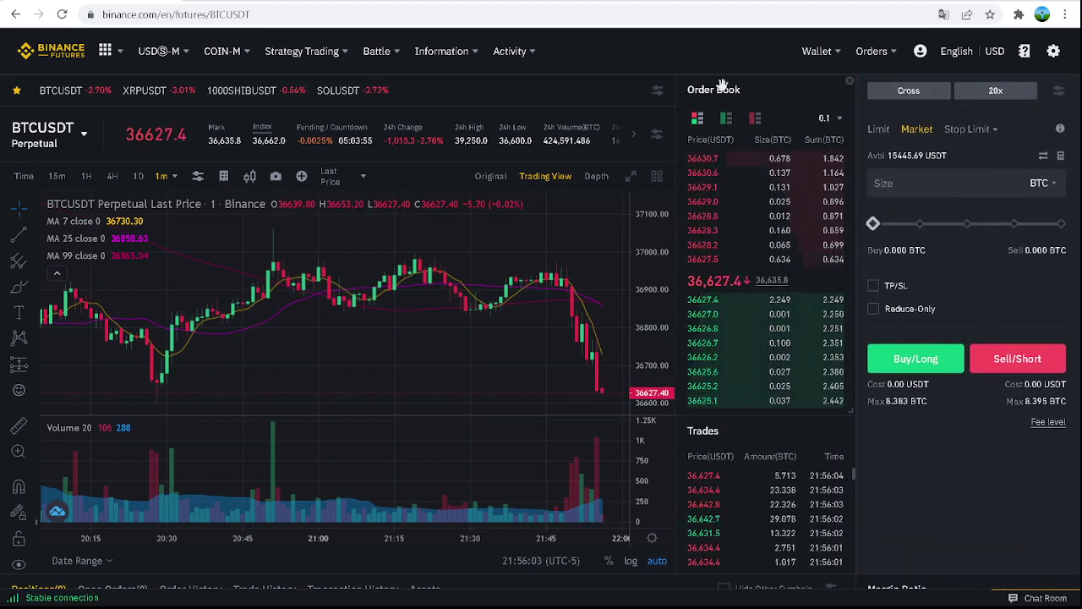
left_click_drag(755, 88, 727, 135)
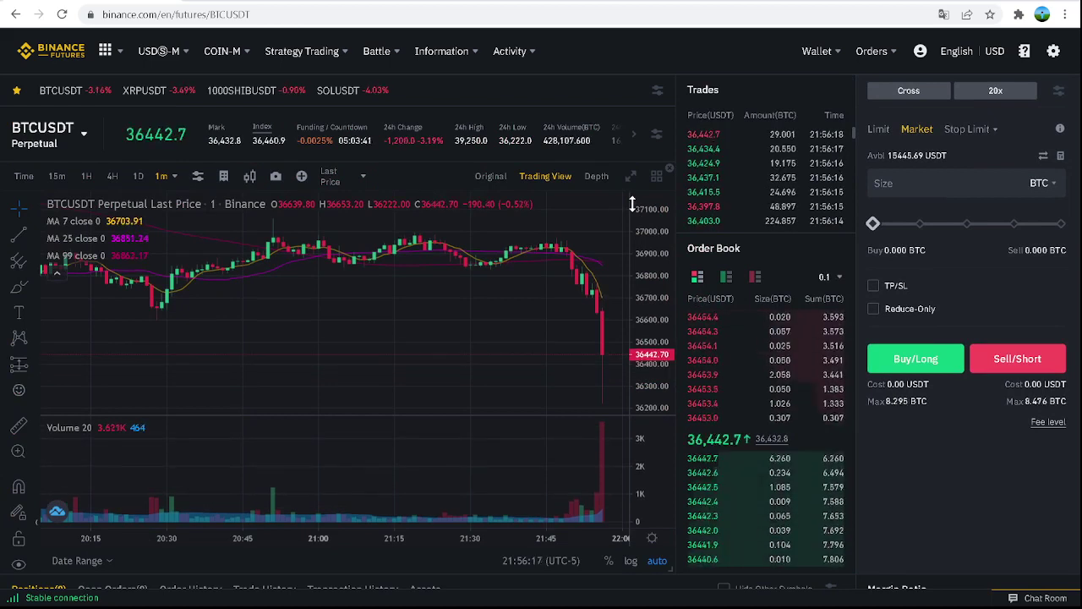
scroll(477, 314, "down", 3)
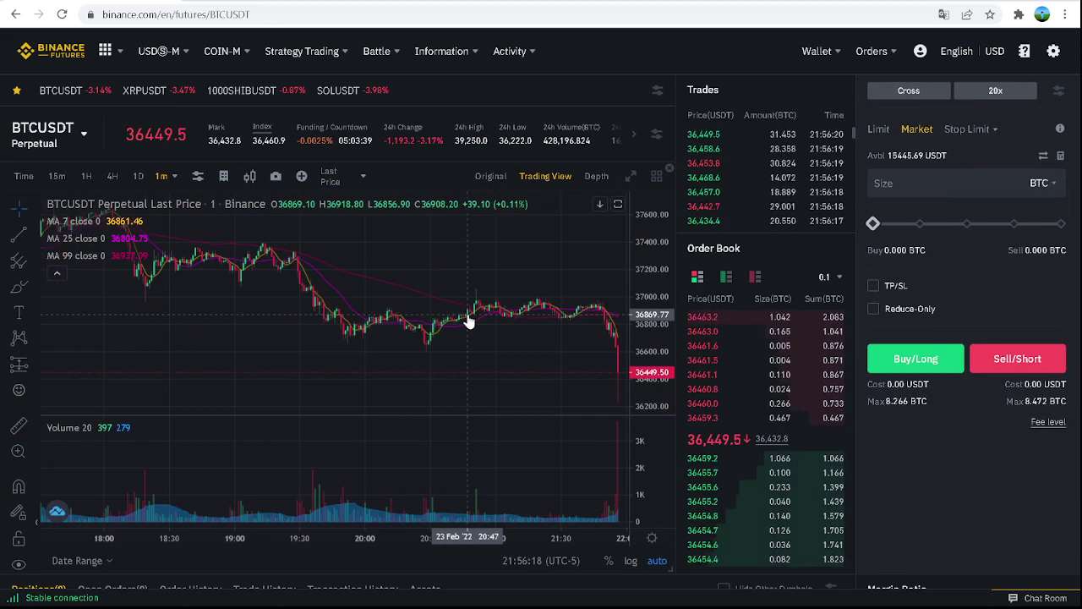
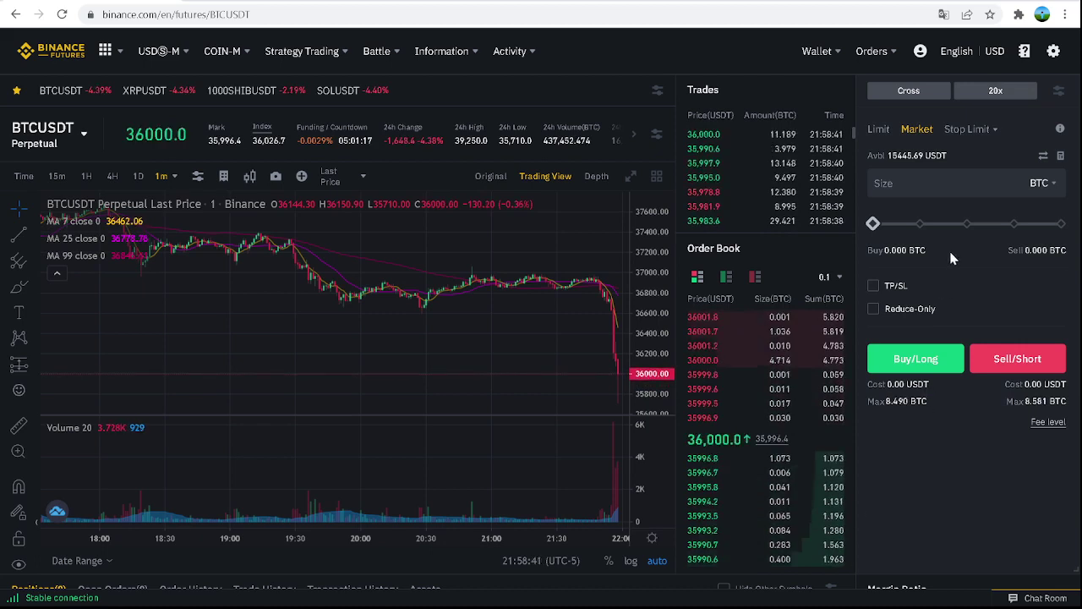
Try leverage levels of 125x, 1x, 4x, 9x and 100x for the BTCUSDT perpetual contract, and close the leverage settings without confirming
left_click(976, 97)
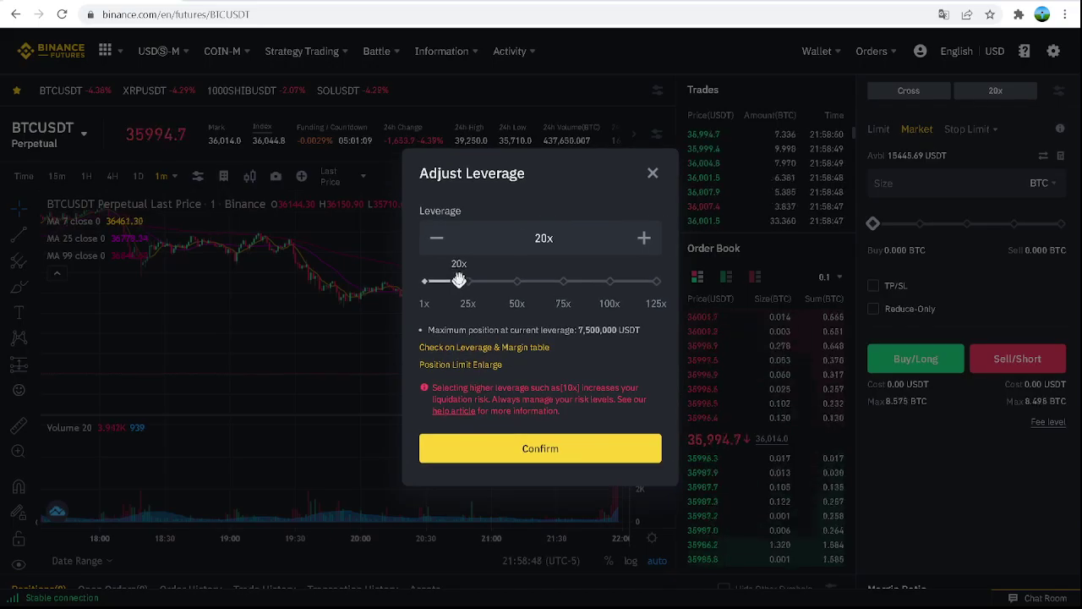
left_click_drag(460, 281, 663, 279)
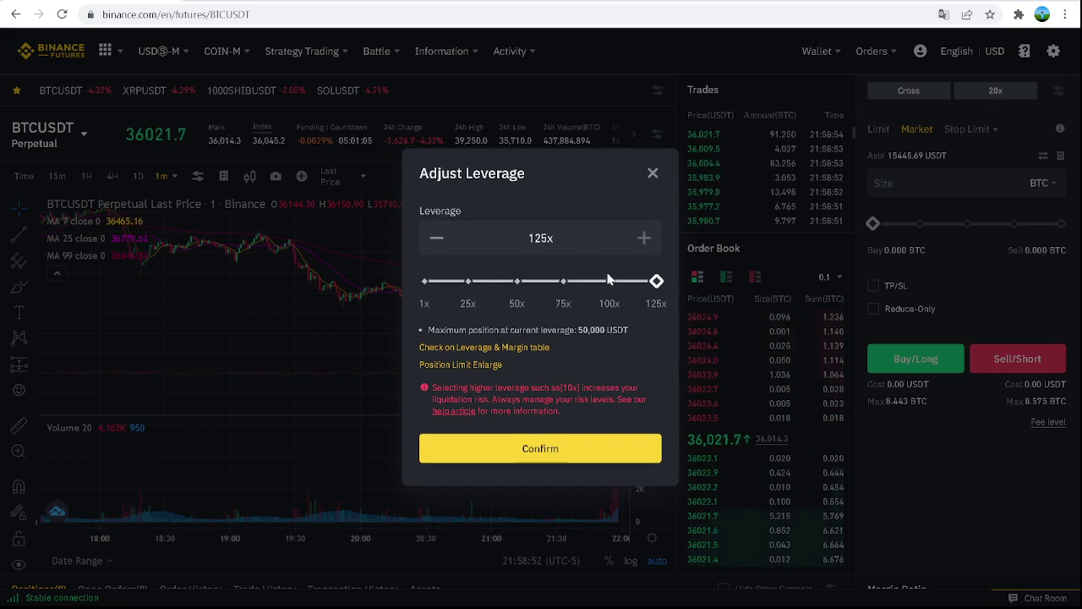
left_click_drag(656, 278, 423, 288)
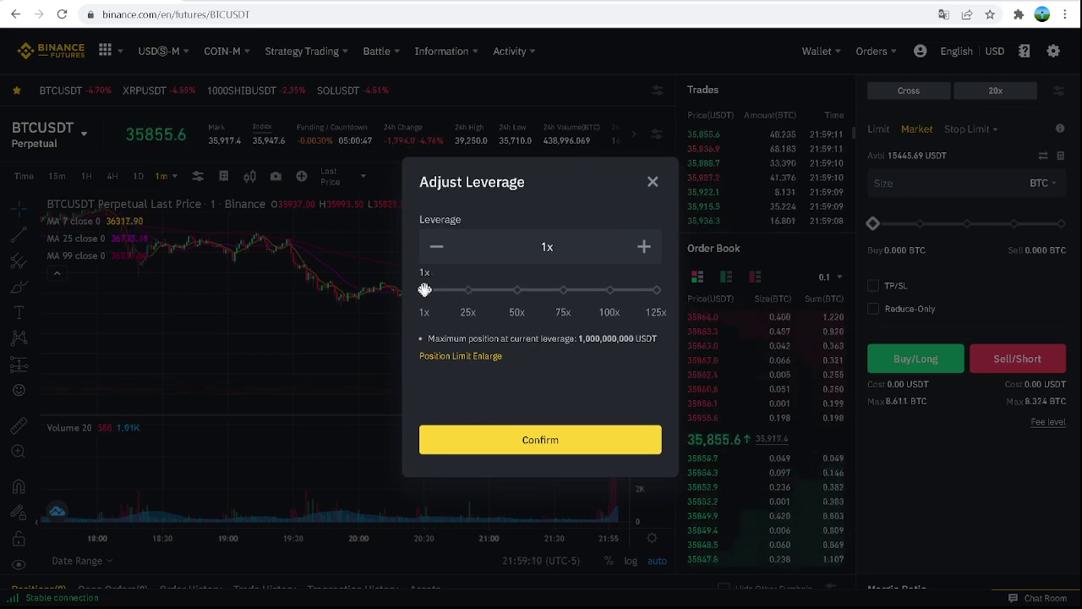
left_click_drag(424, 289, 433, 281)
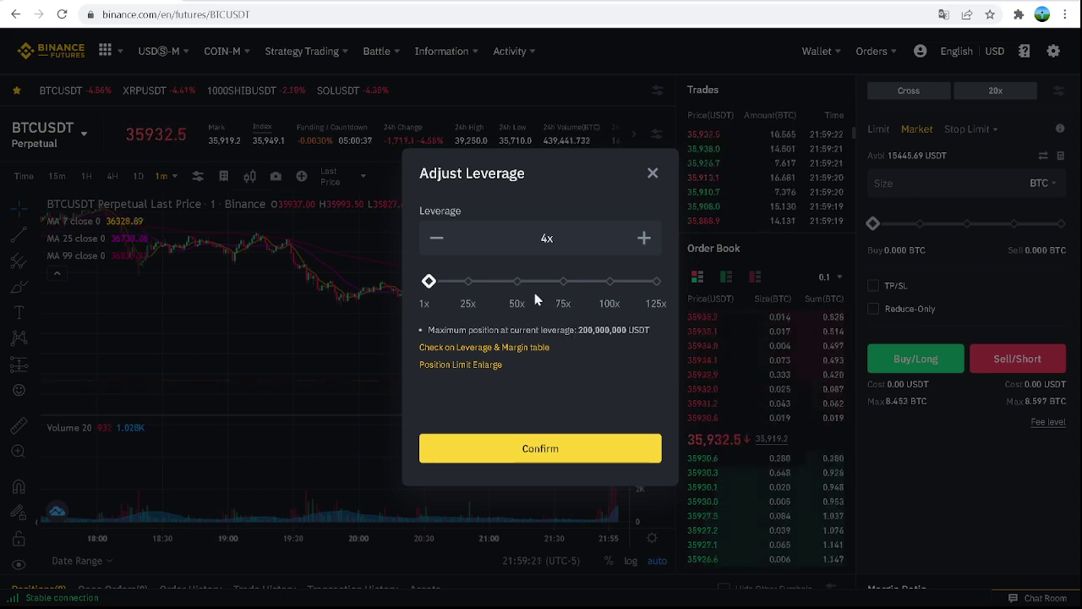
mouse_move(423, 277)
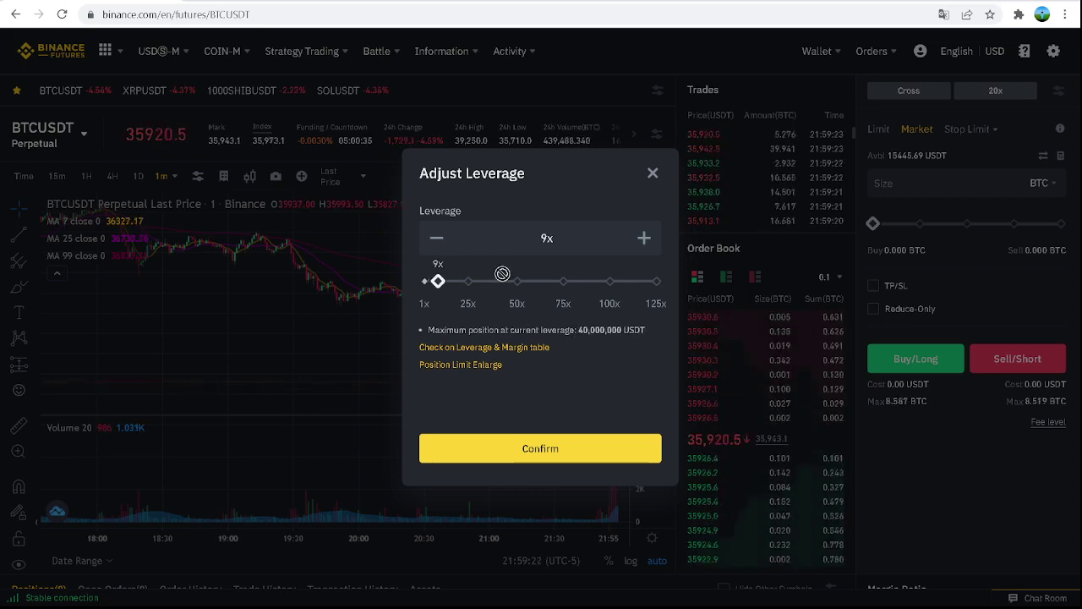
left_click_drag(589, 280, 609, 281)
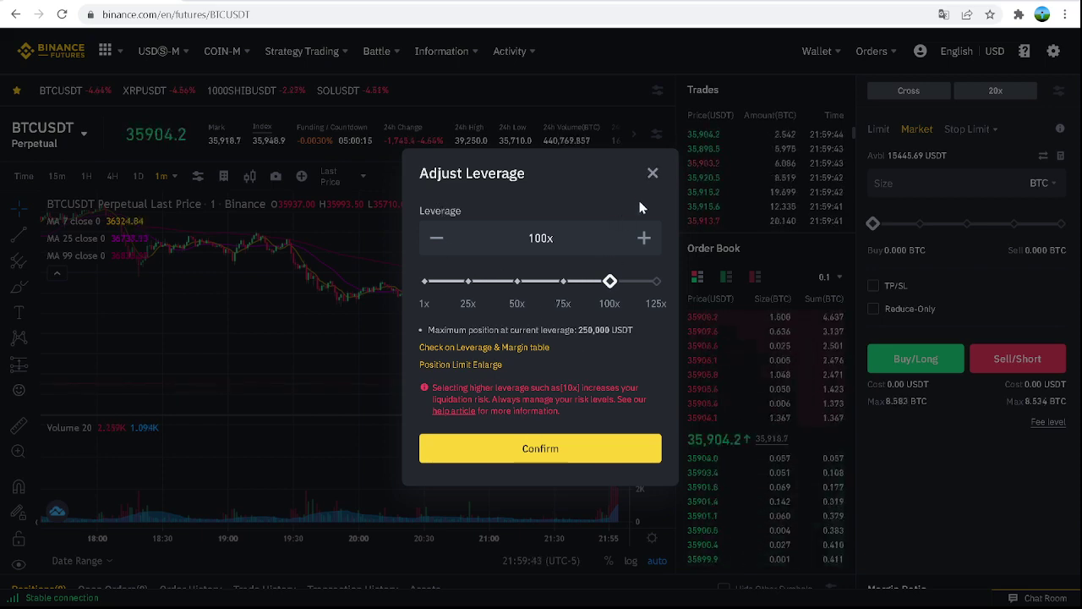
left_click(652, 175)
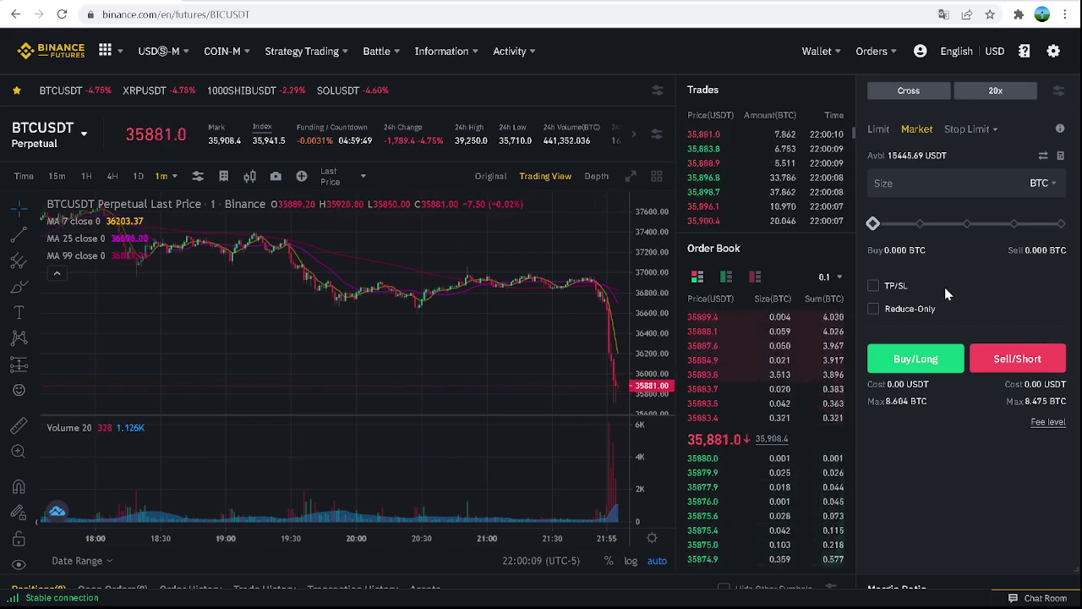
Switch the margin mode of the BTCUSDT perpetual contract to Isolated and confirm it
left_click(913, 91)
left_click(605, 233)
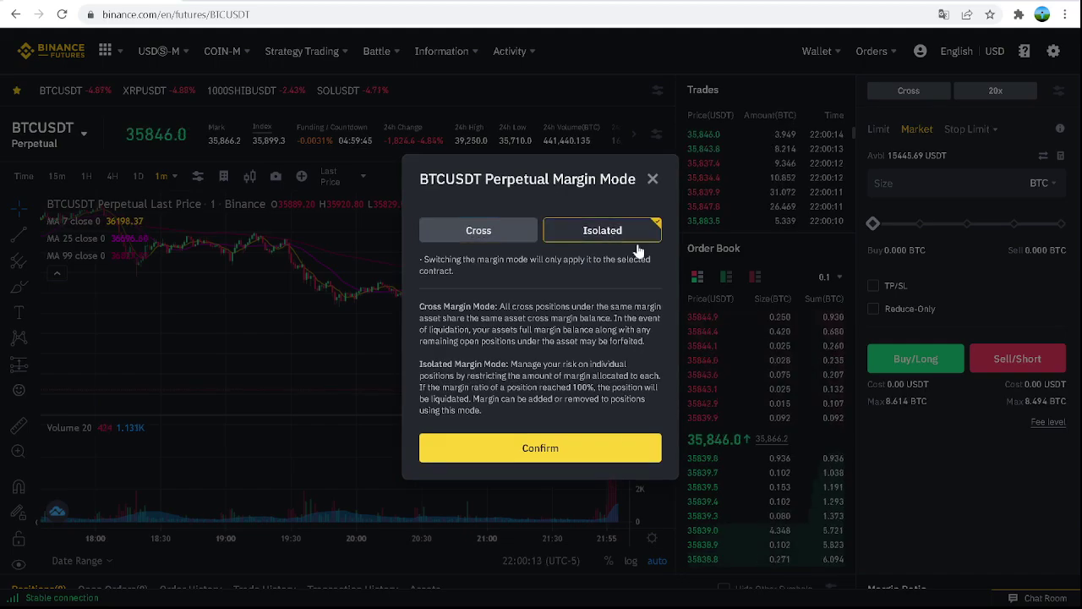
left_click(541, 450)
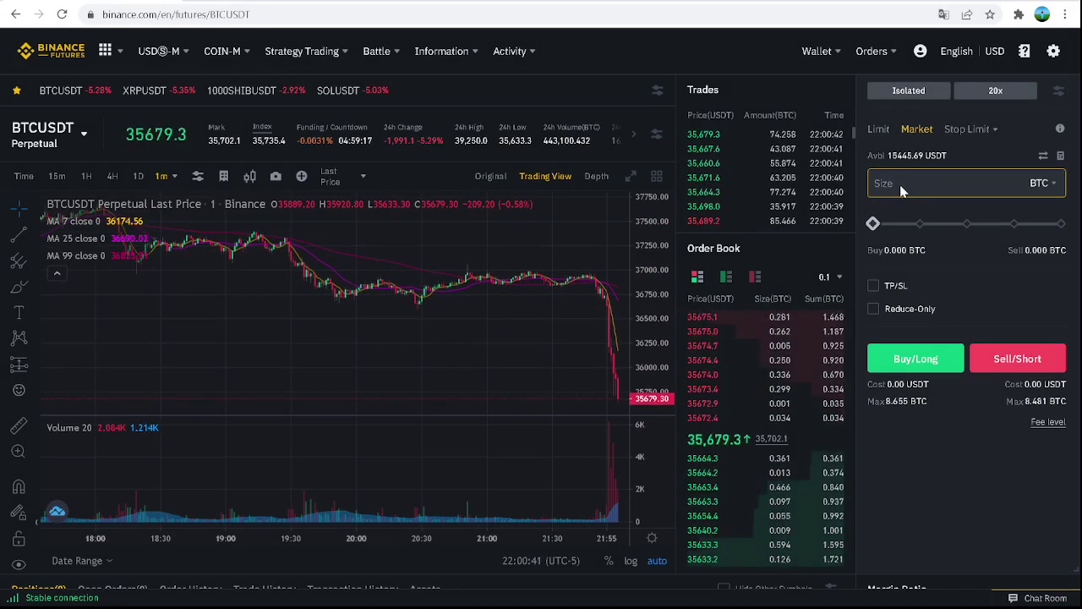
Try market order sizes of 23% and 1% in BTC, and switch the order size unit to USDT
left_click_drag(874, 223, 915, 223)
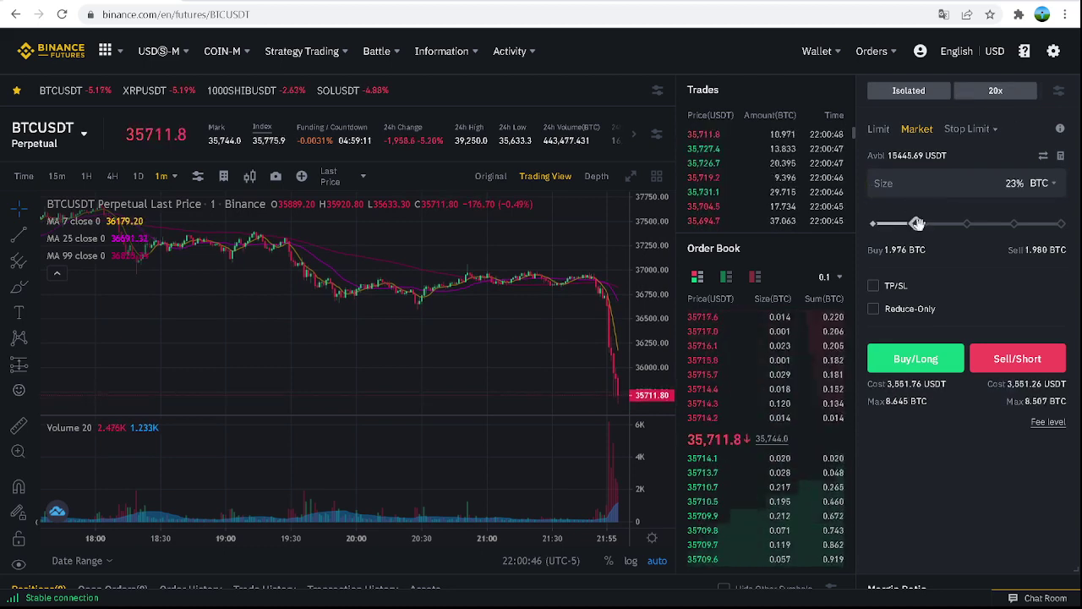
left_click_drag(916, 223, 873, 222)
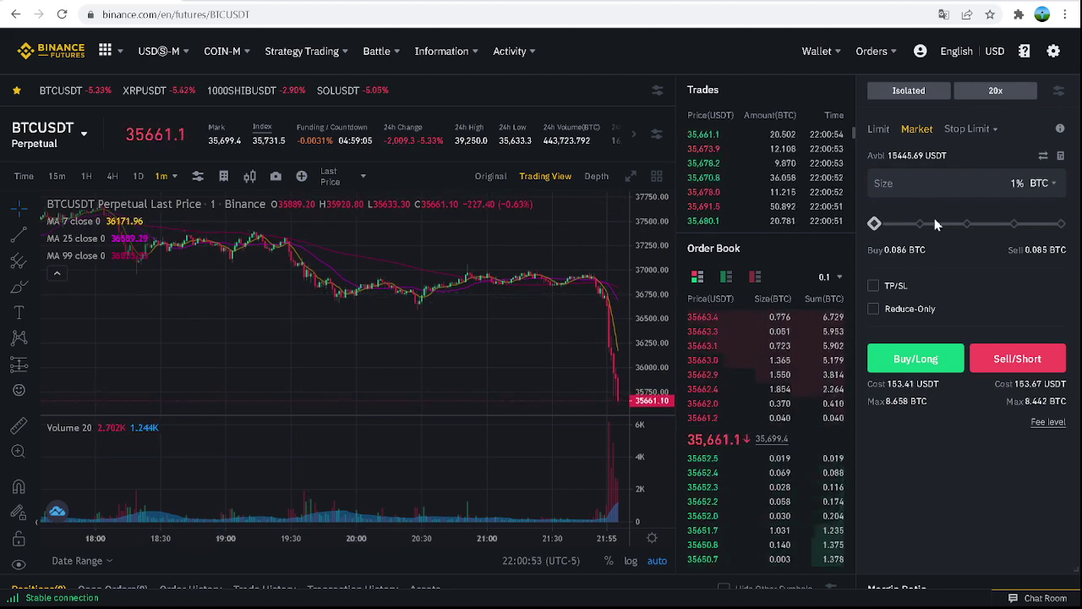
left_click(1057, 184)
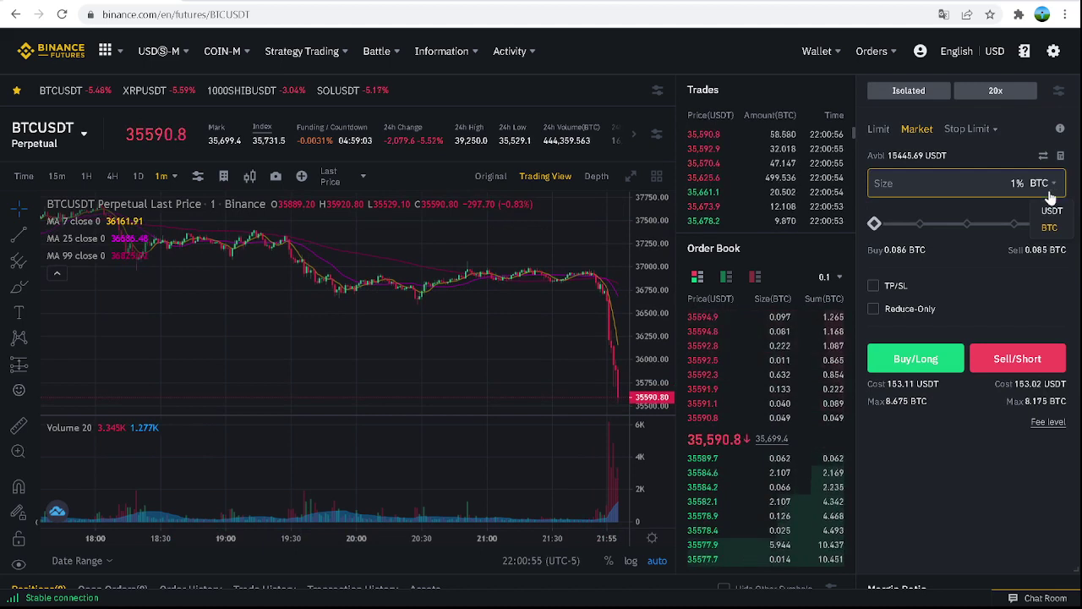
left_click(1051, 211)
Try market order sizes of 24% and 13% in USDT, and return the order size to zero
left_click_drag(874, 223, 912, 222)
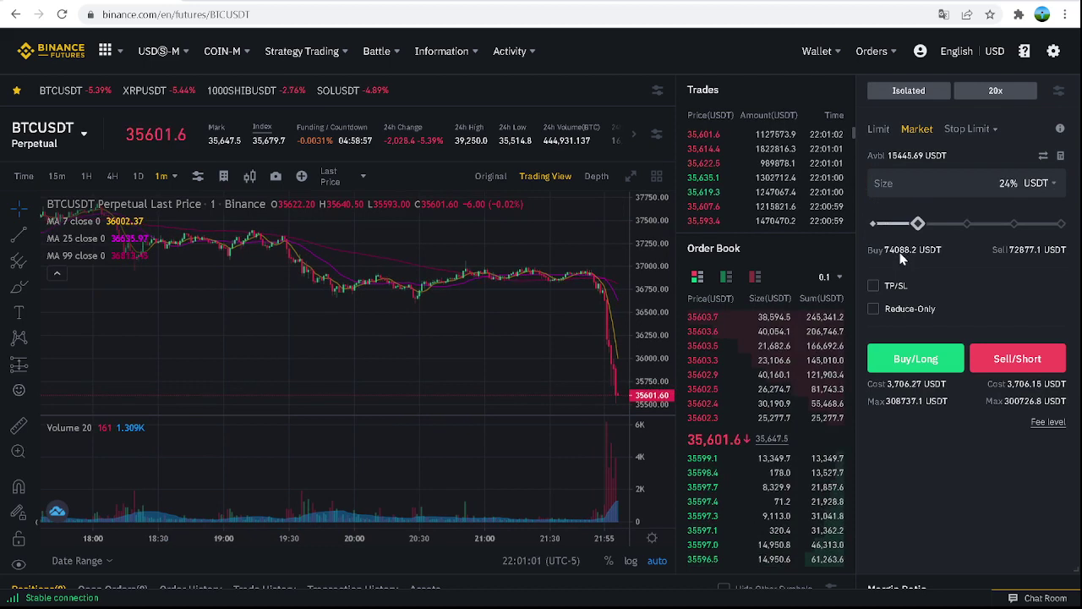
left_click_drag(918, 224, 897, 223)
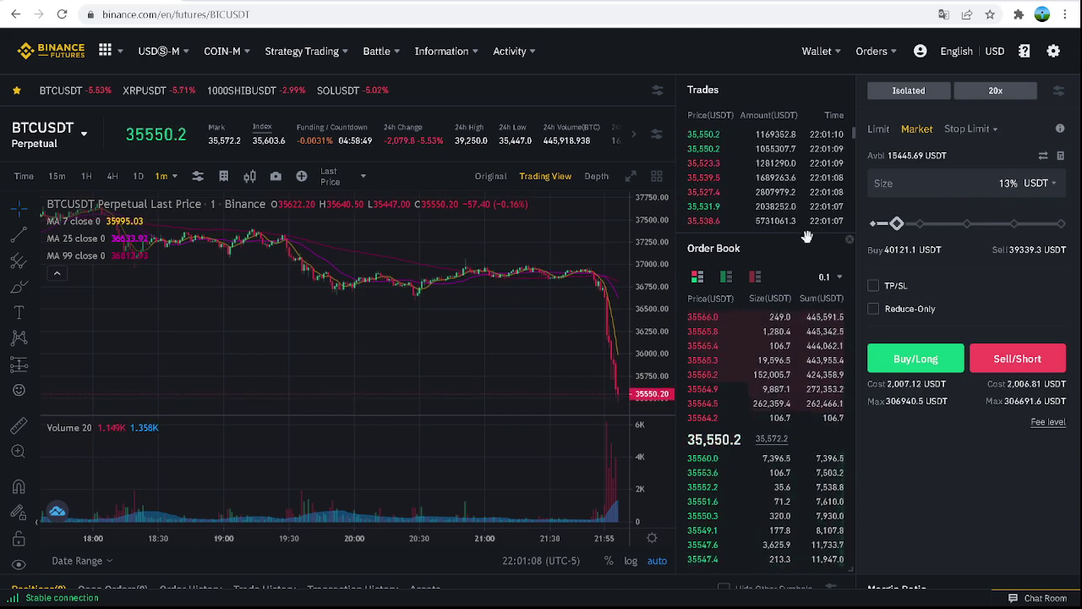
mouse_move(895, 222)
left_click_drag(896, 223, 871, 223)
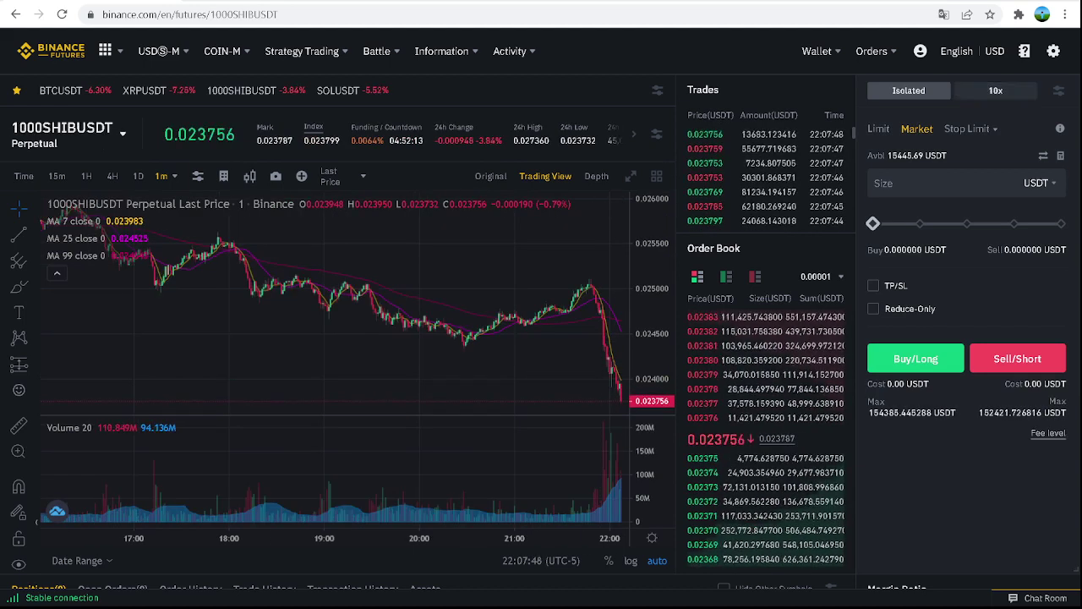
Switch the language of the 1000SHIBUSDT futures trading page to Français
left_click(956, 51)
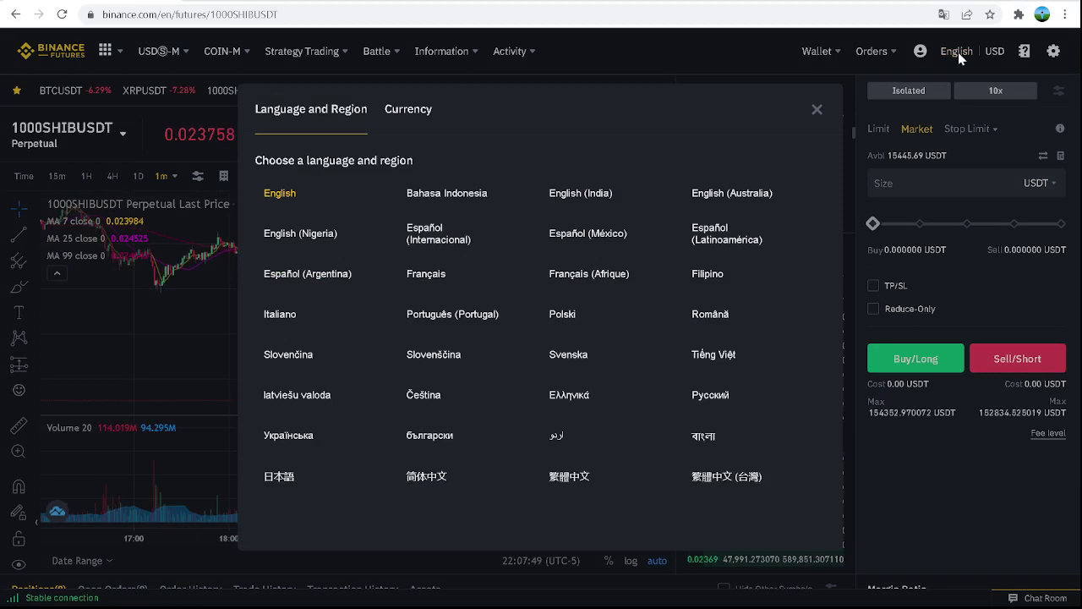
left_click(423, 273)
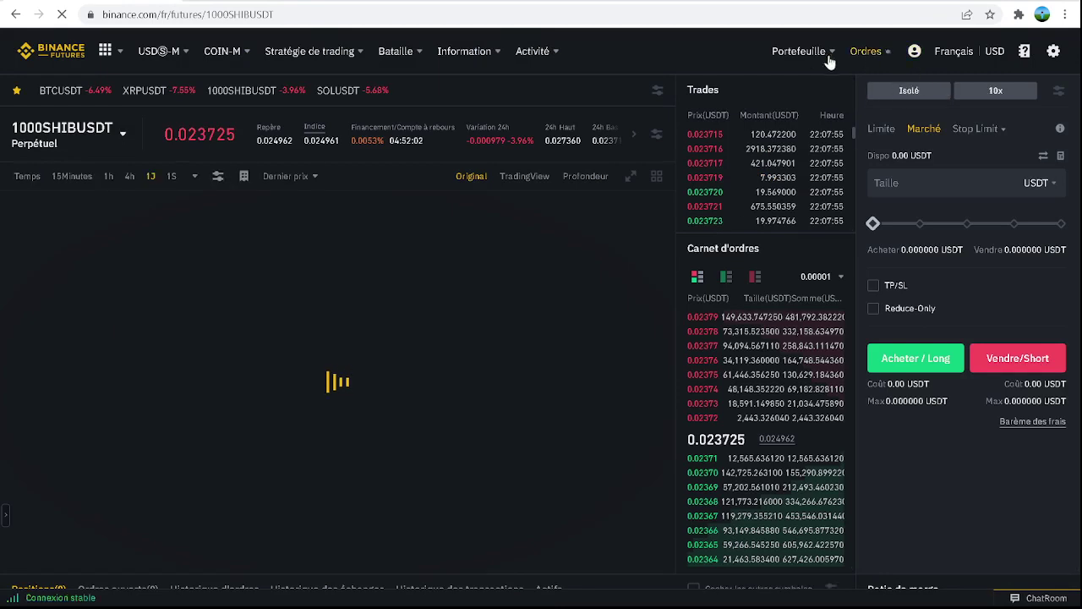
mouse_move(805, 61)
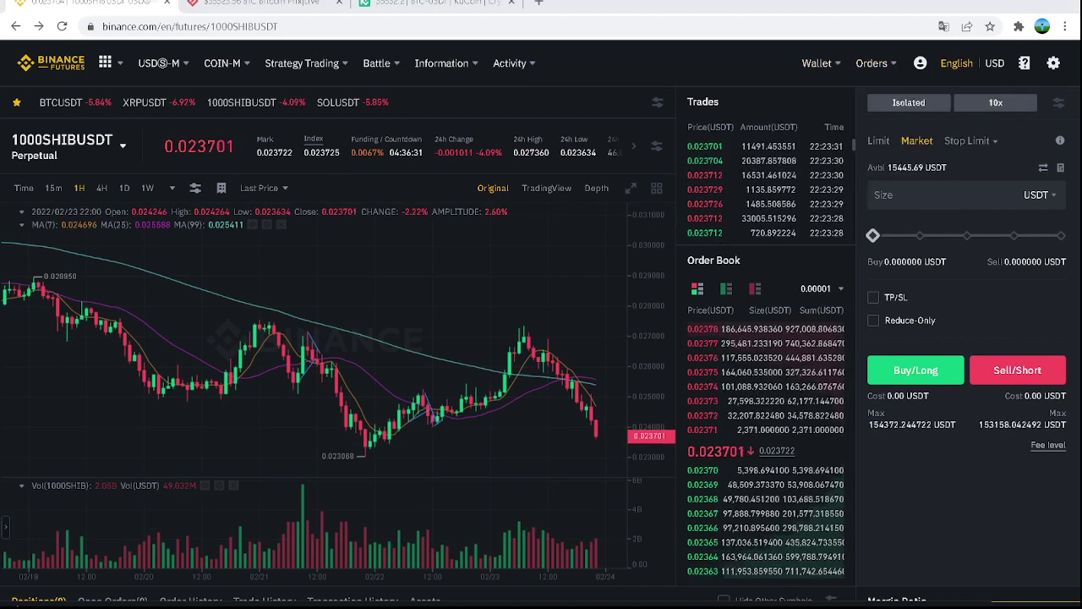
Open the COIN-M Futures wallet and go on to the Fiat and Spot wallet
mouse_move(820, 63)
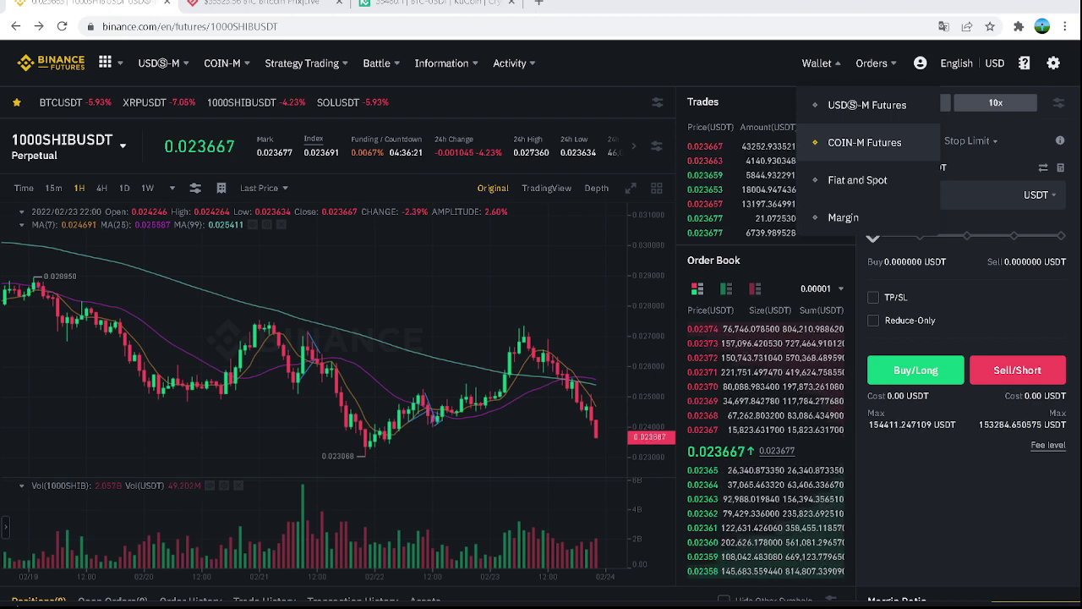
left_click(843, 150)
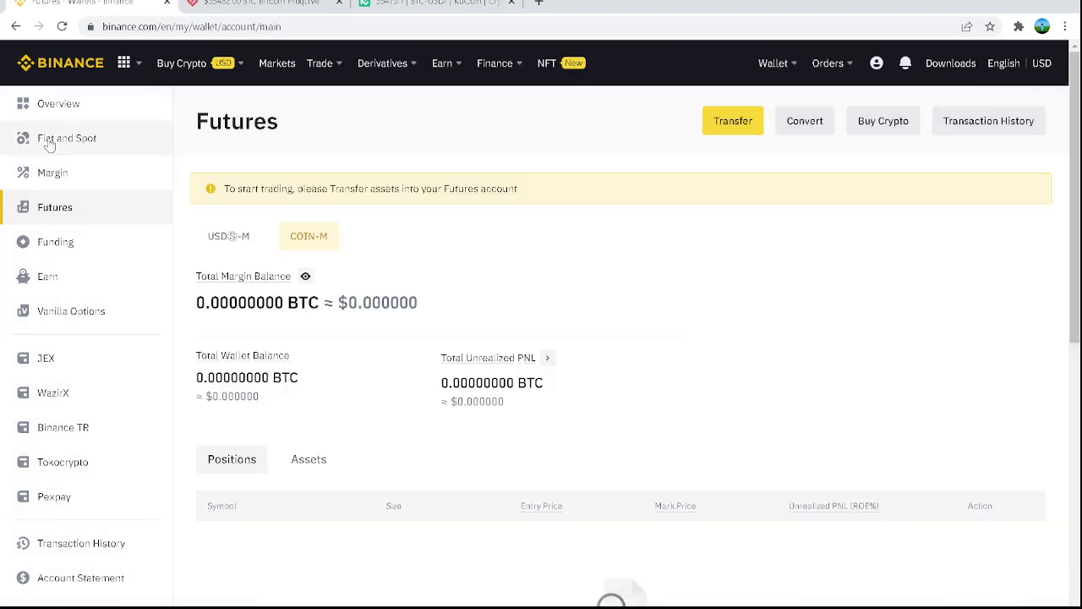
left_click(49, 144)
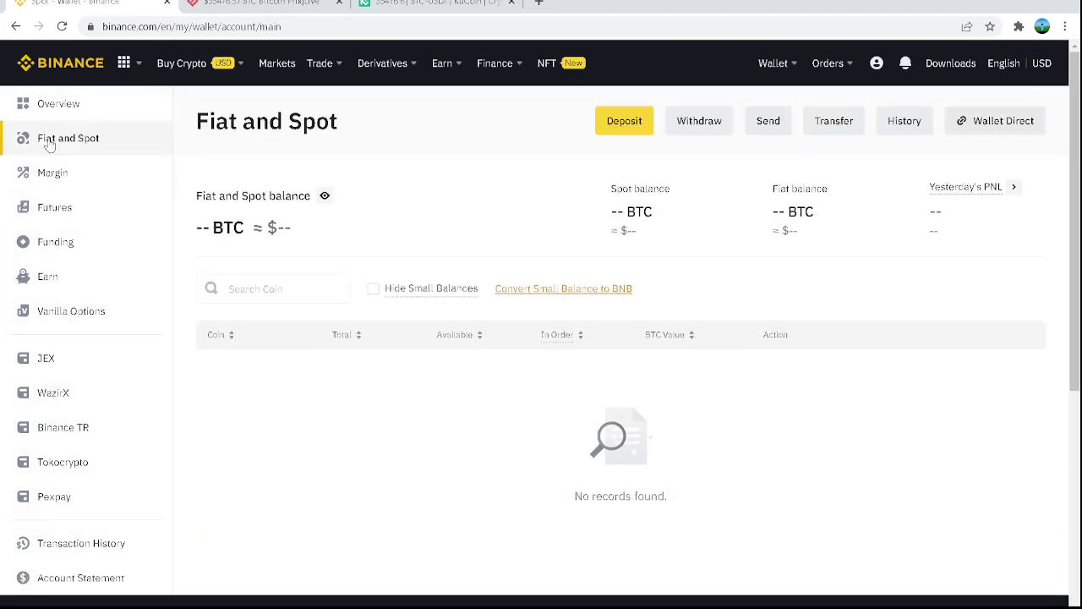
Look through the coin balances in the Fiat and Spot wallet and show the list of available wallets
scroll(744, 300, "down", 5)
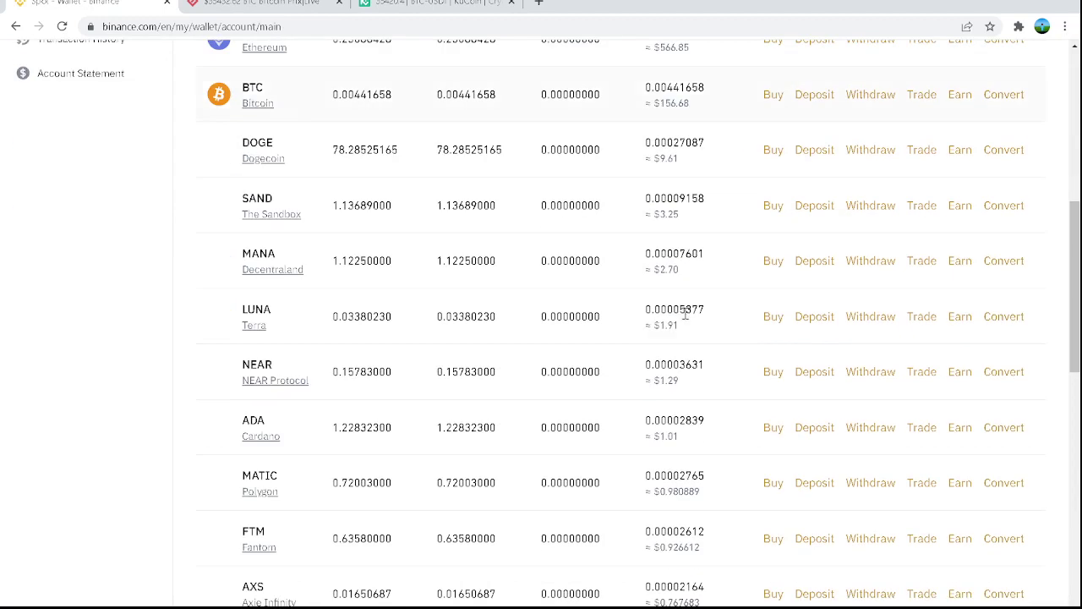
scroll(701, 312, "up", 3)
scroll(678, 315, "up", 2)
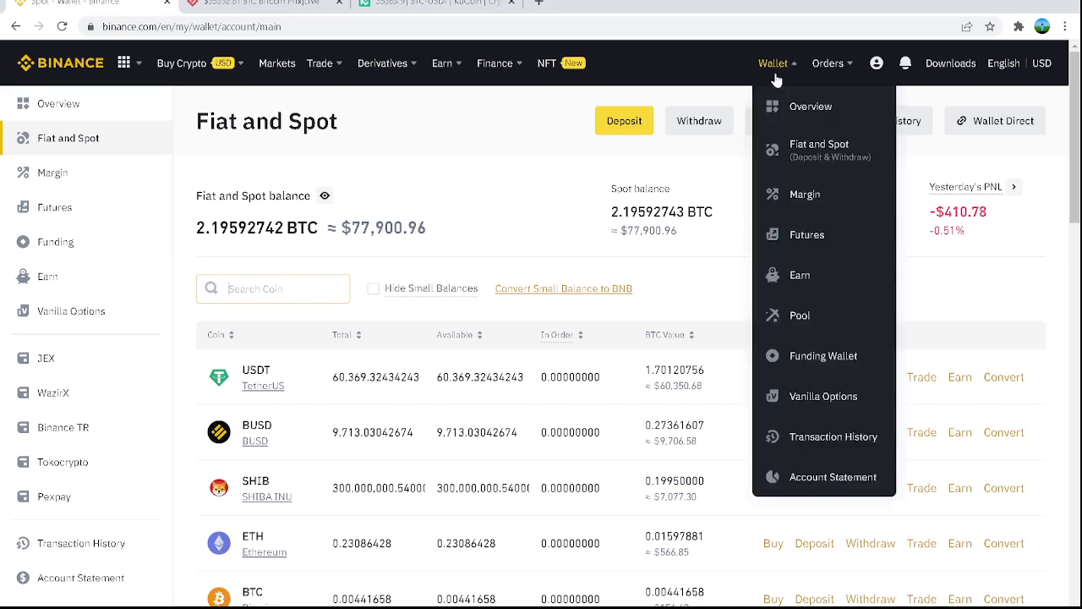
mouse_move(779, 68)
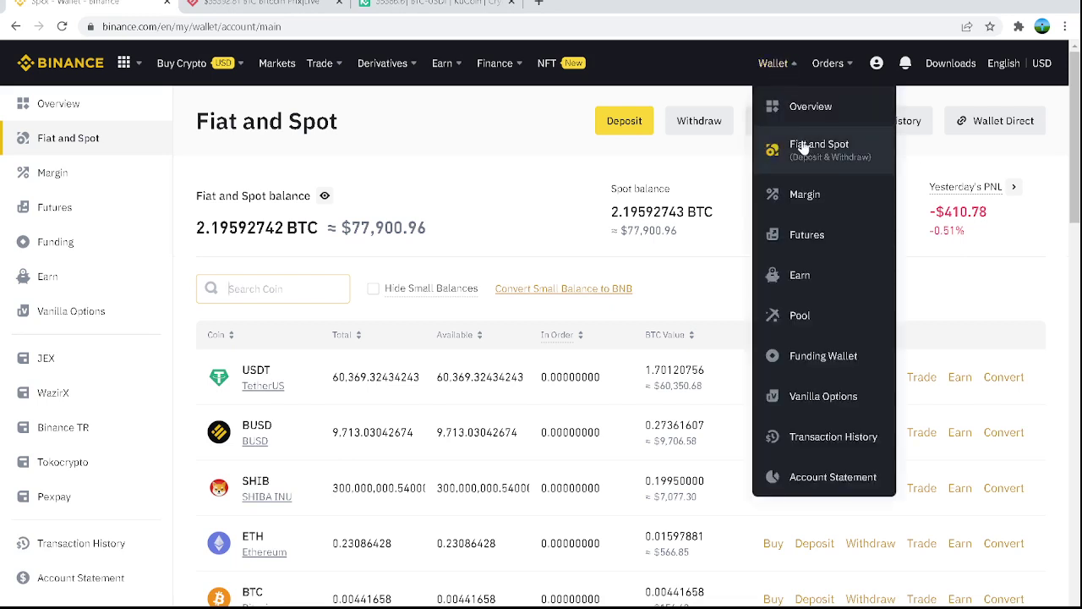